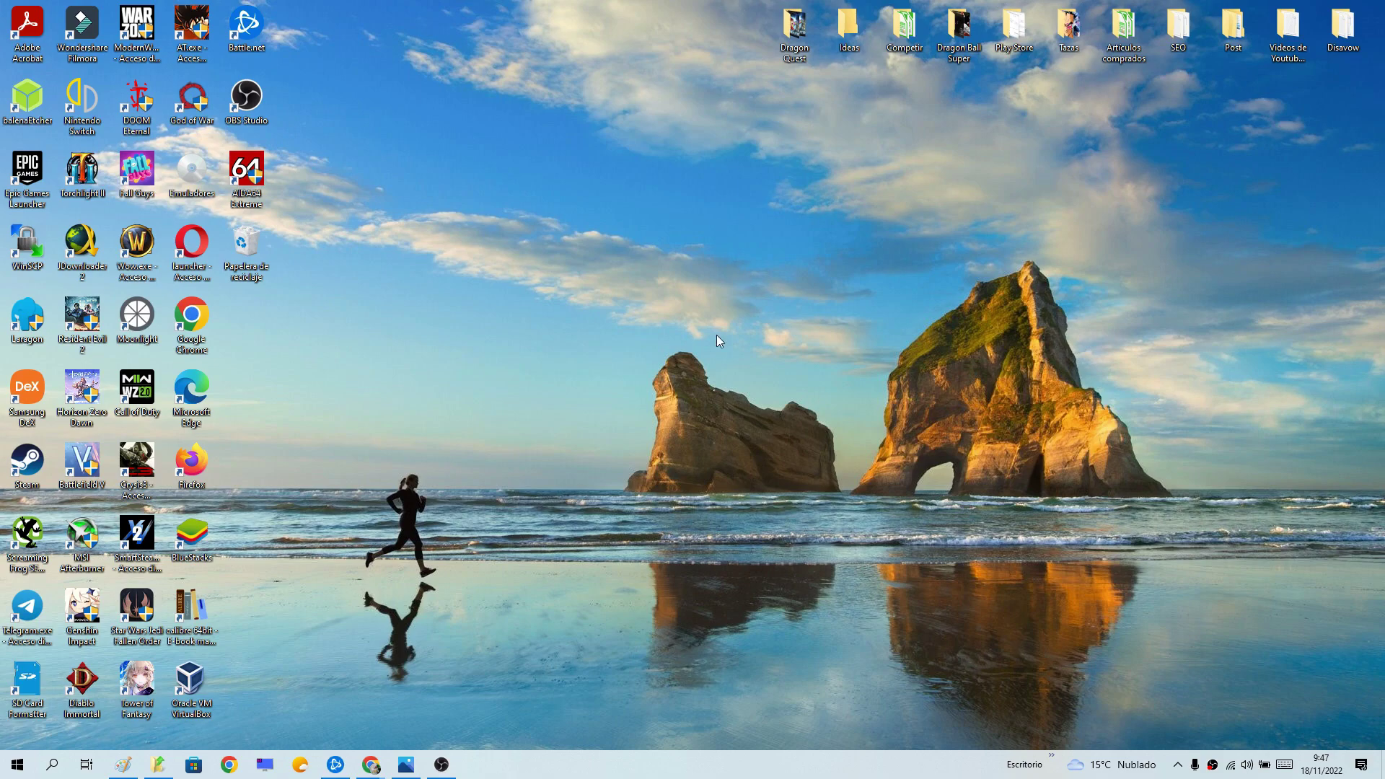
Switch to Chrome and find the minimum PC requirements in the TutoWin10 article about Call of Duty WarZone 2.0.
mouse_move(379, 768)
click(447, 703)
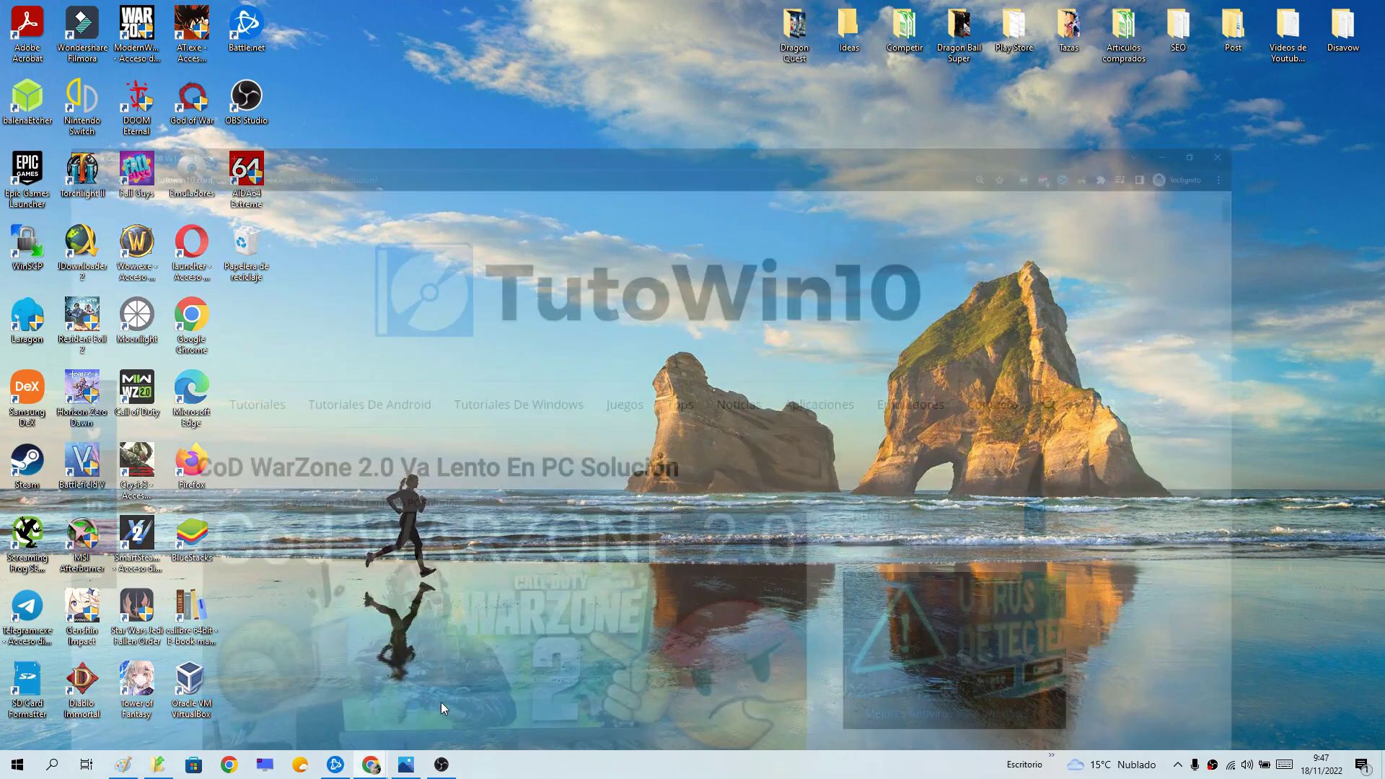
drag(1379, 72, 1381, 120)
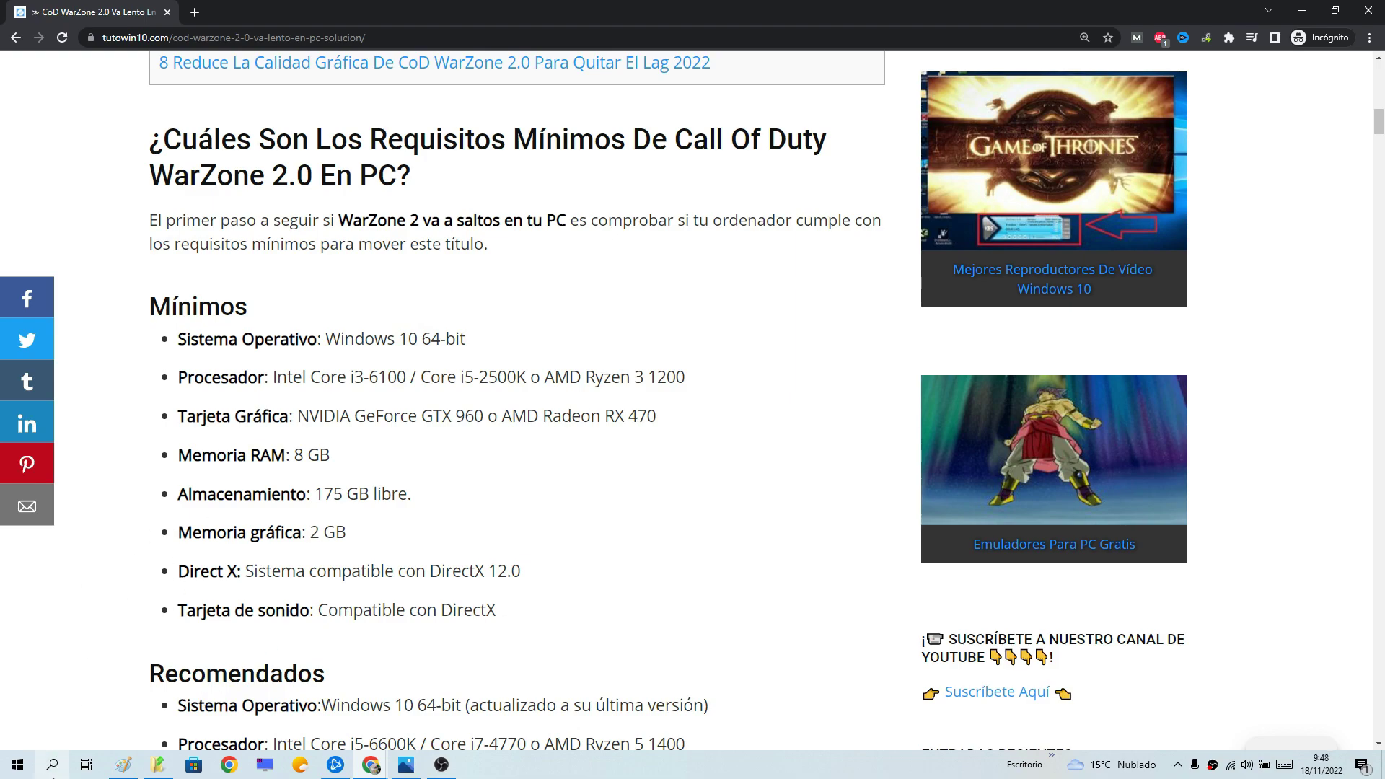
Launch the DirectX diagnostic tool with dxdiag and place it beside the article's requirements to compare the system information.
click(54, 767)
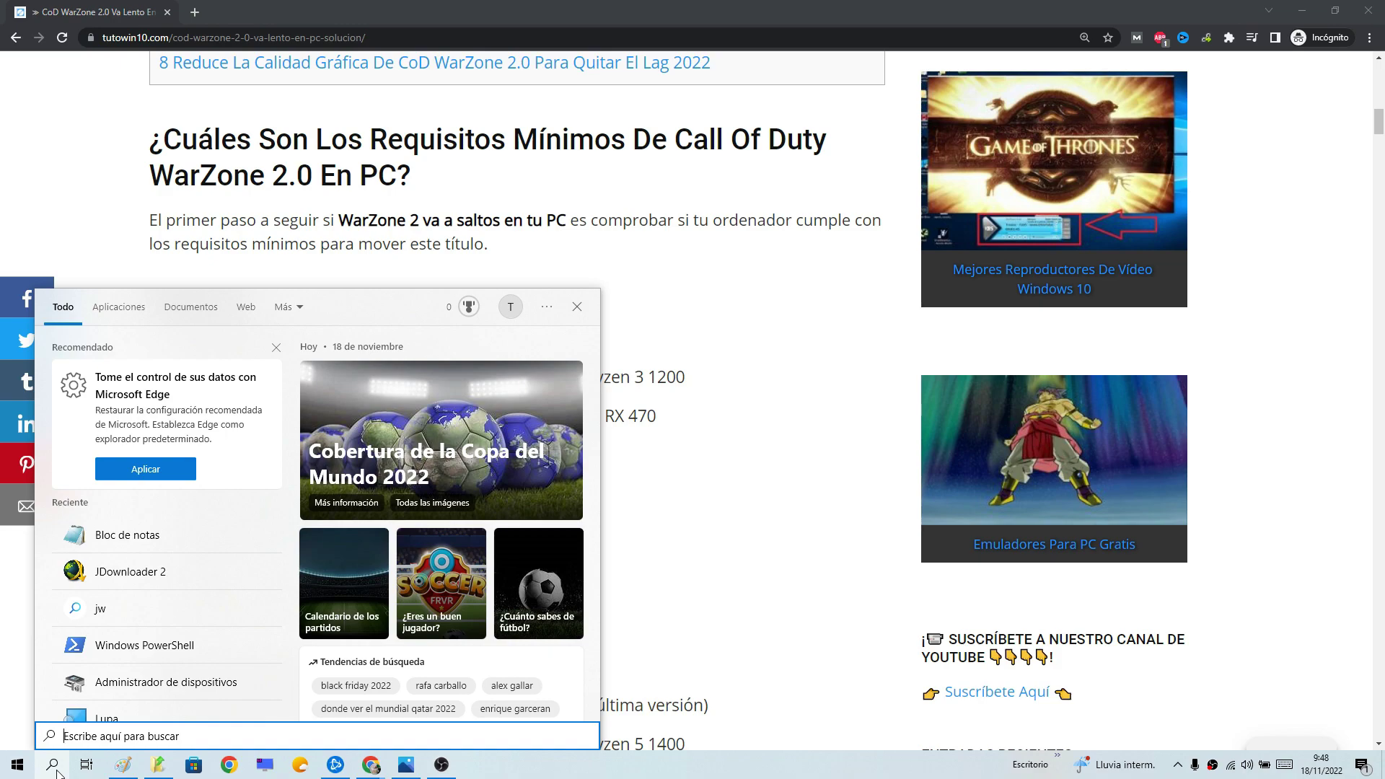
text(dxdiag)
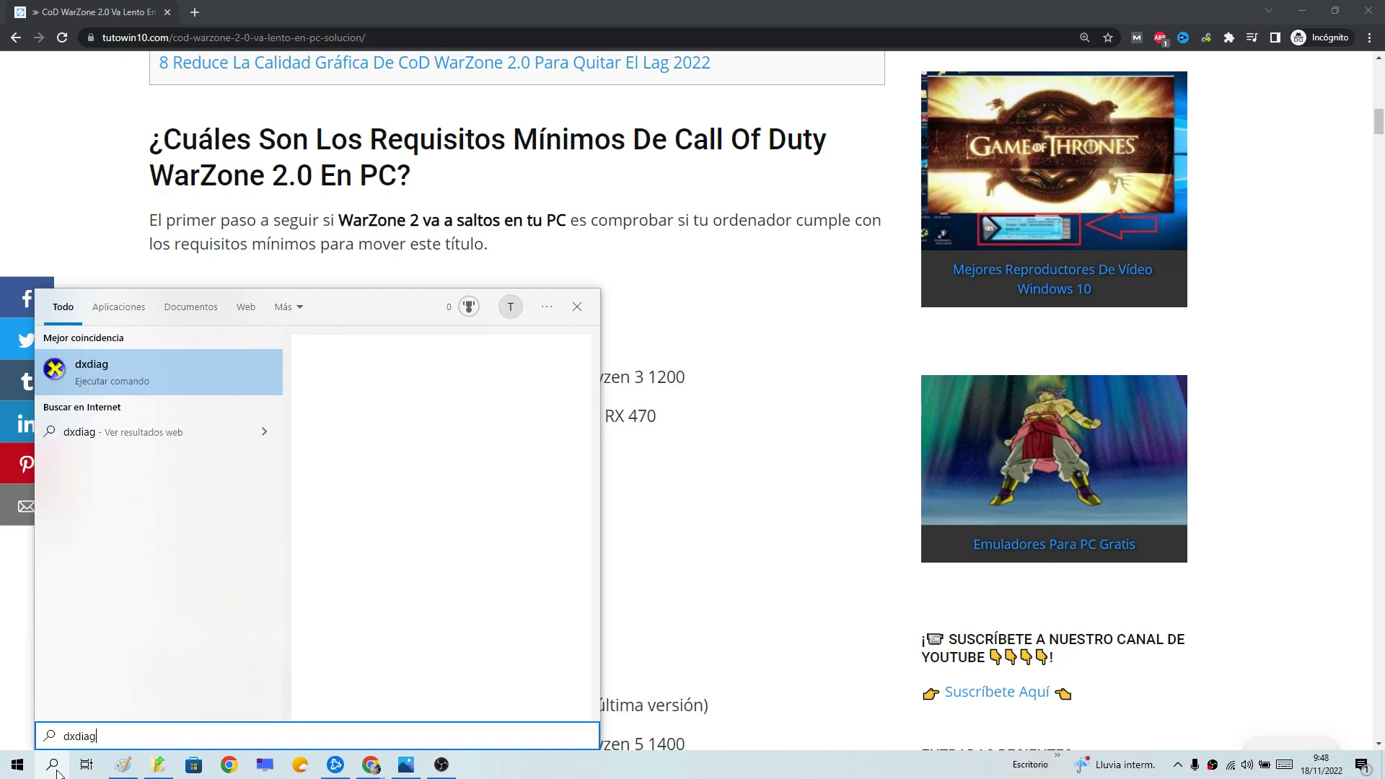
click(100, 382)
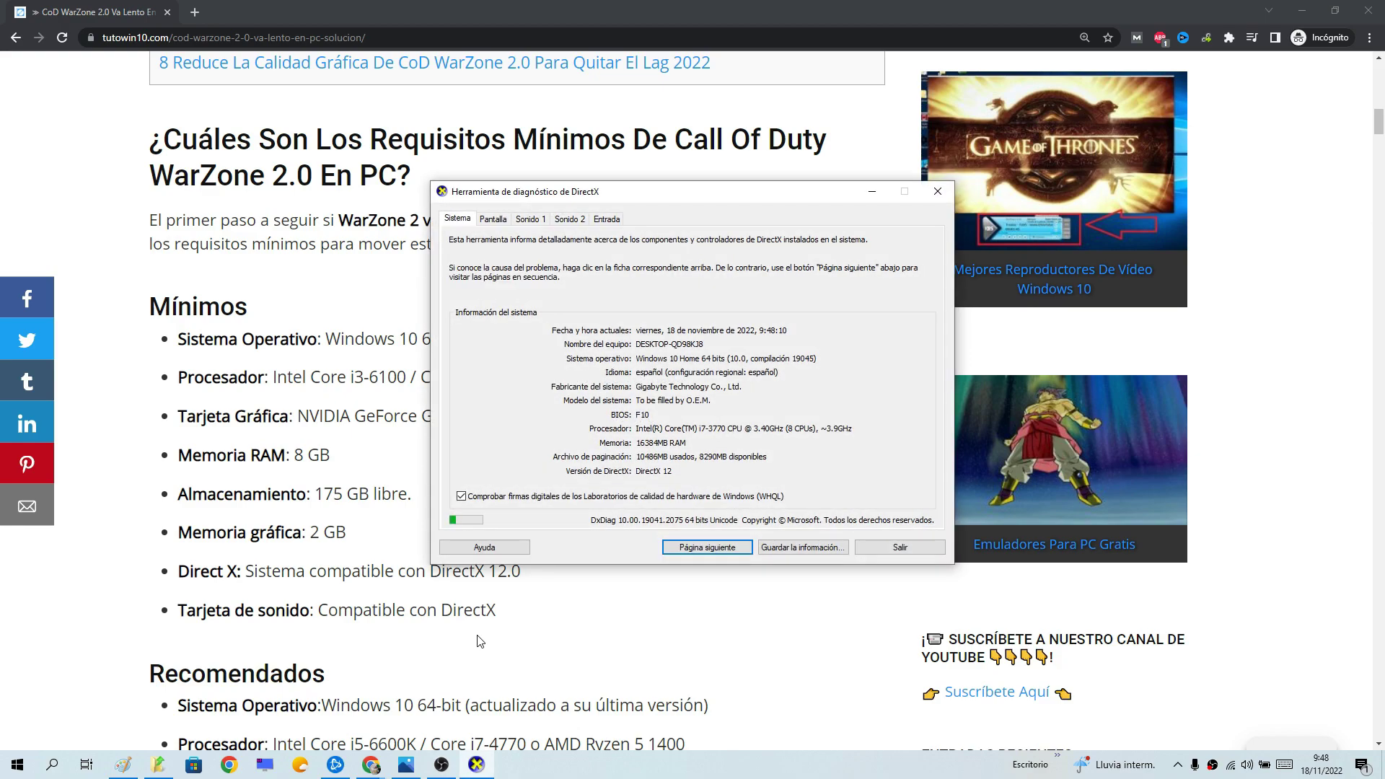
drag(576, 199, 847, 186)
scroll(521, 441, down, 2)
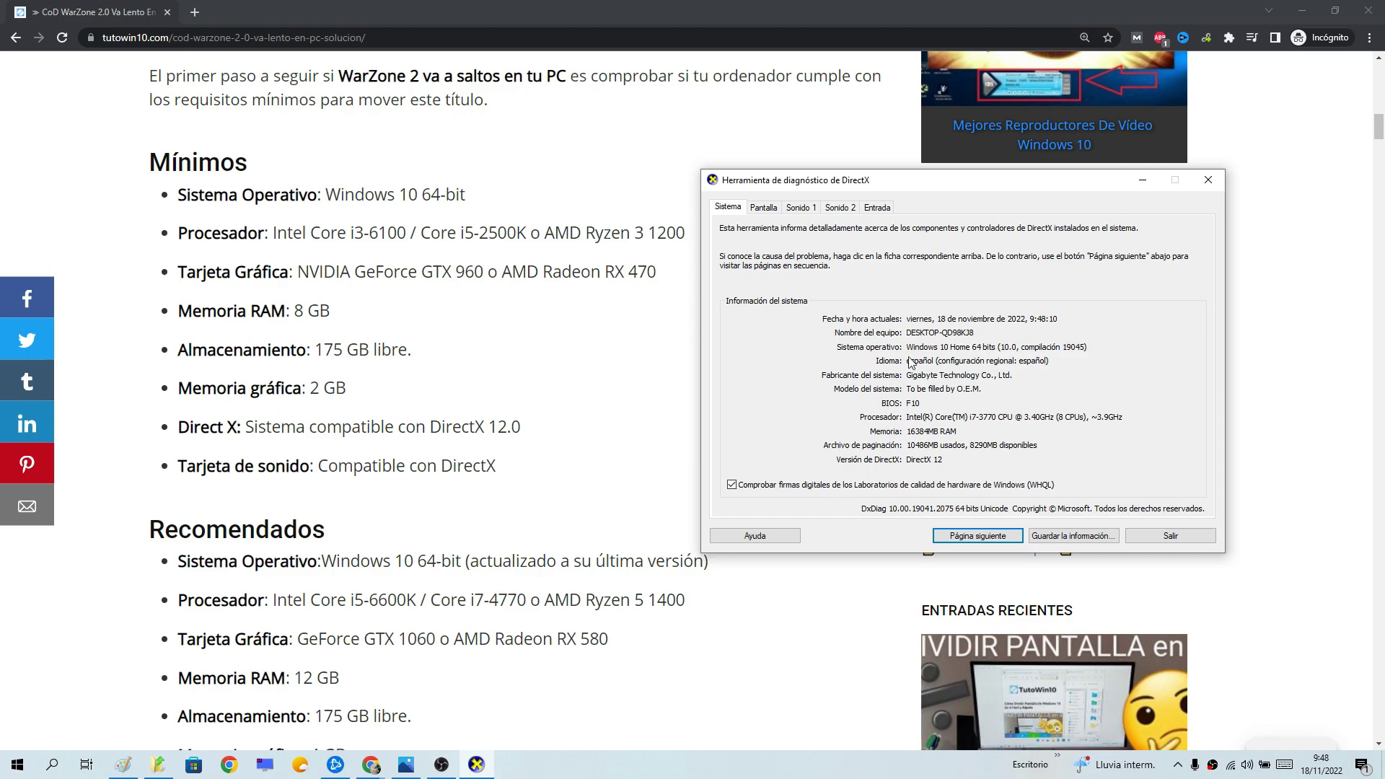
Examine the display device details in the diagnostic tool against the recommended graphics card, highlighting GeForce GTX 1060 in the article.
click(764, 209)
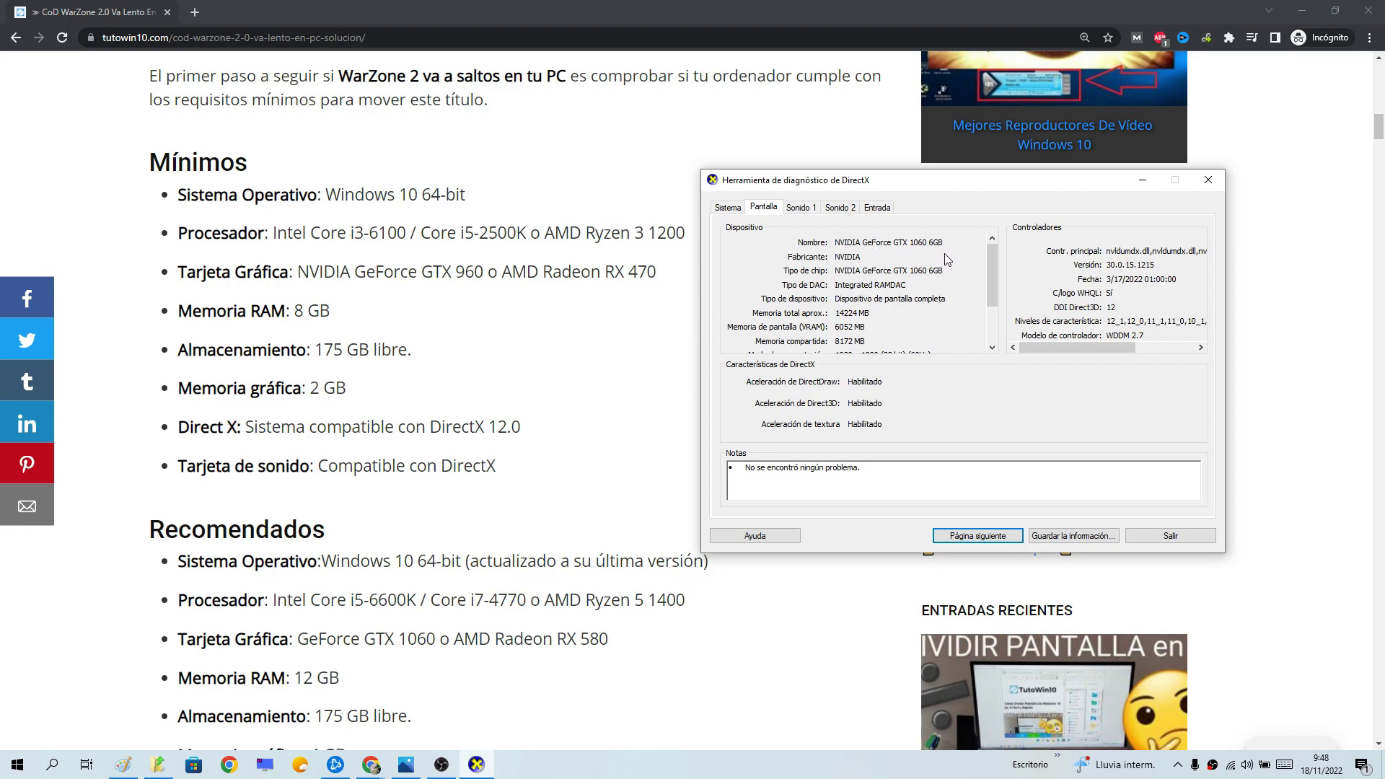
drag(298, 638, 440, 637)
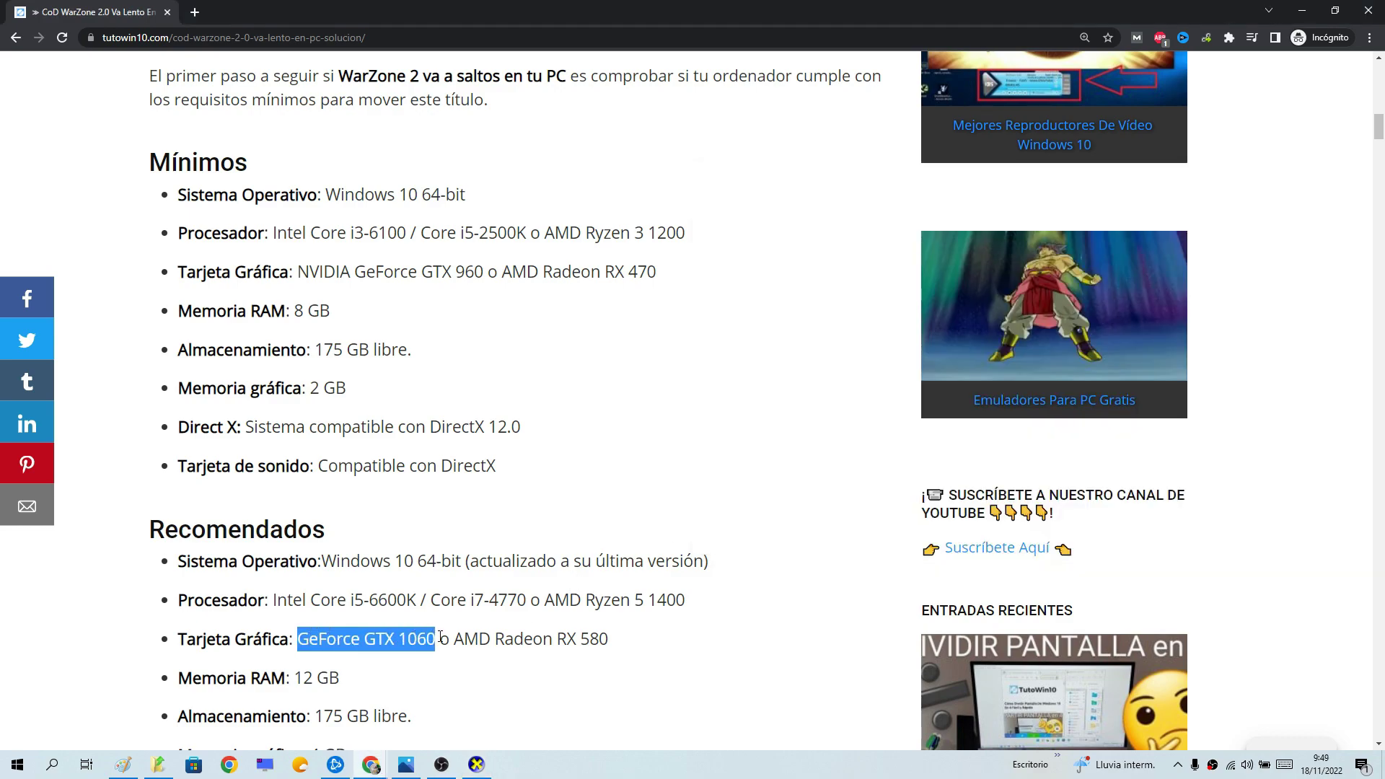
click(476, 764)
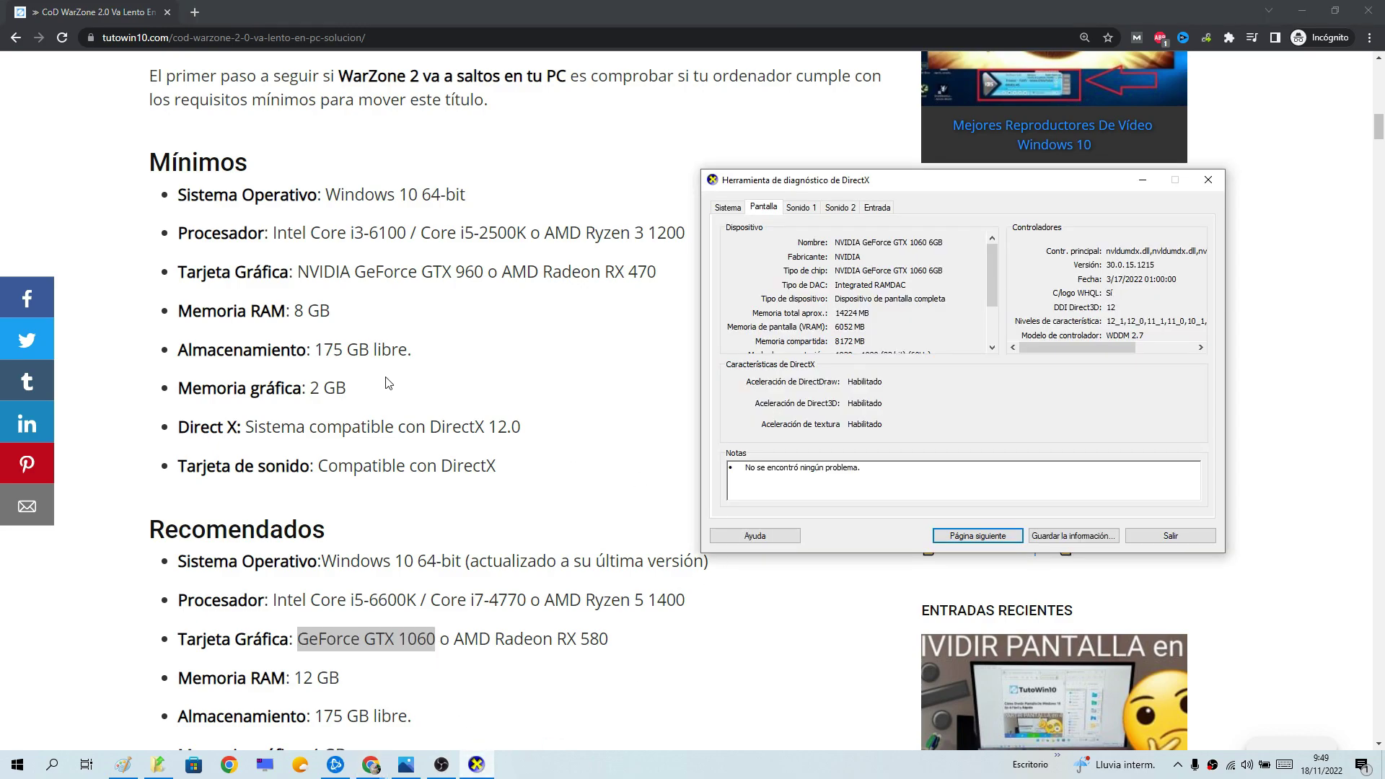
Highlight the article's full list of minimum requirements for review, minimize the browser and close the DirectX diagnostic tool.
click(272, 222)
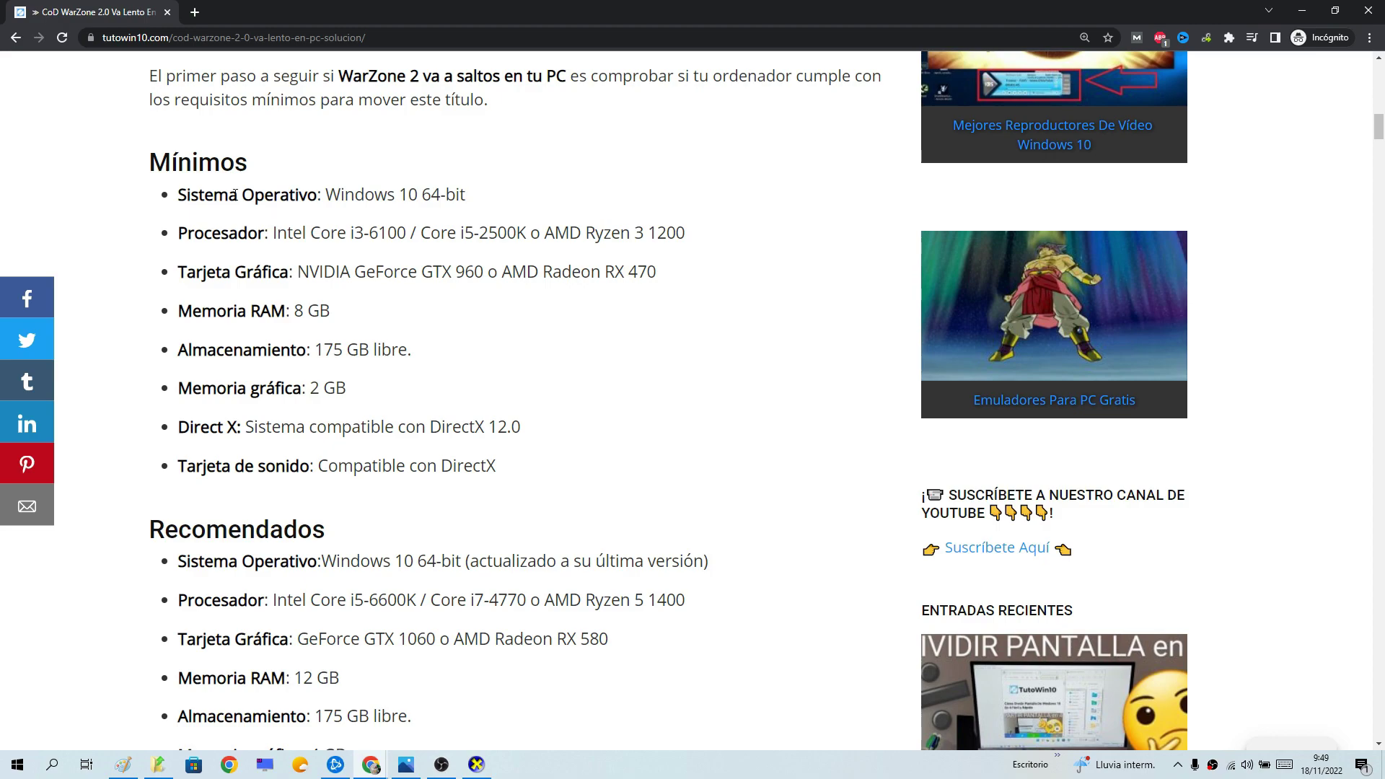
drag(180, 196, 618, 456)
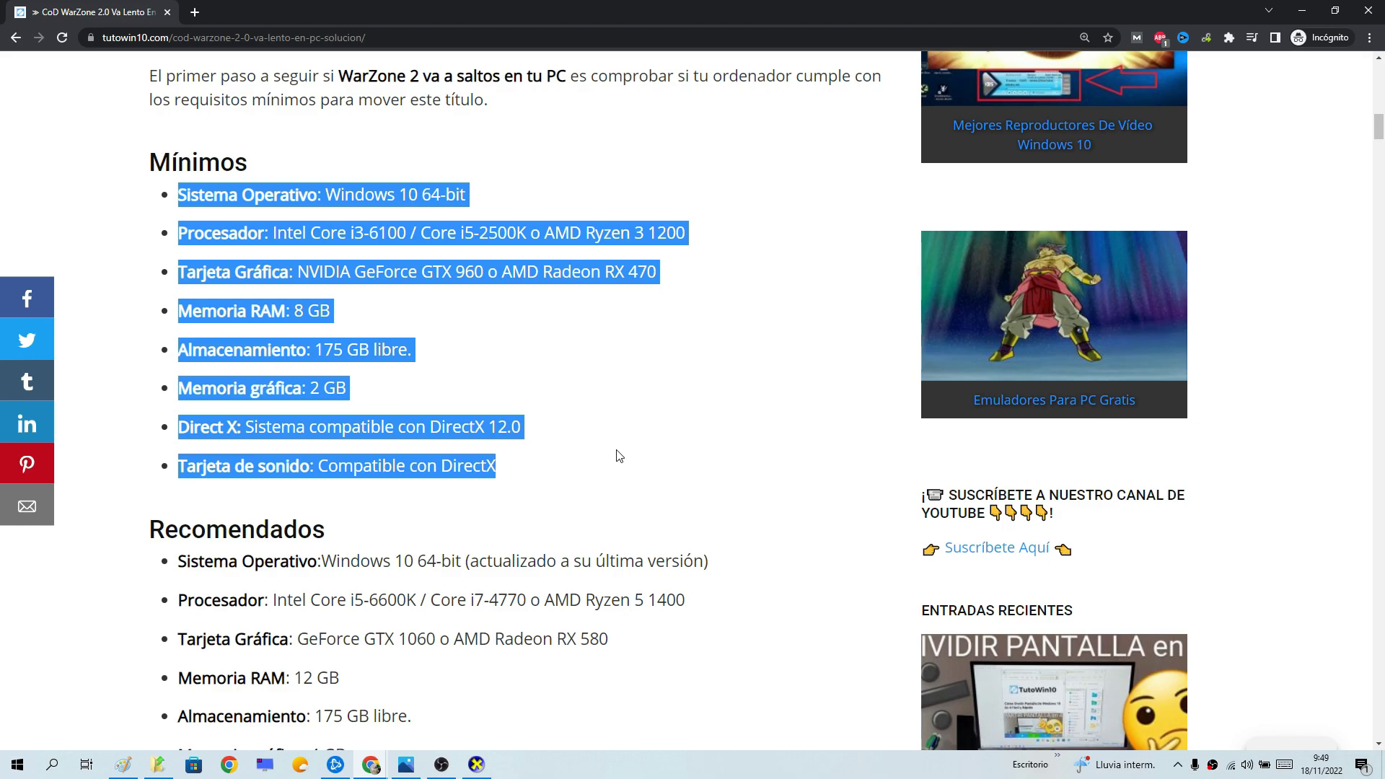
click(539, 368)
click(1301, 11)
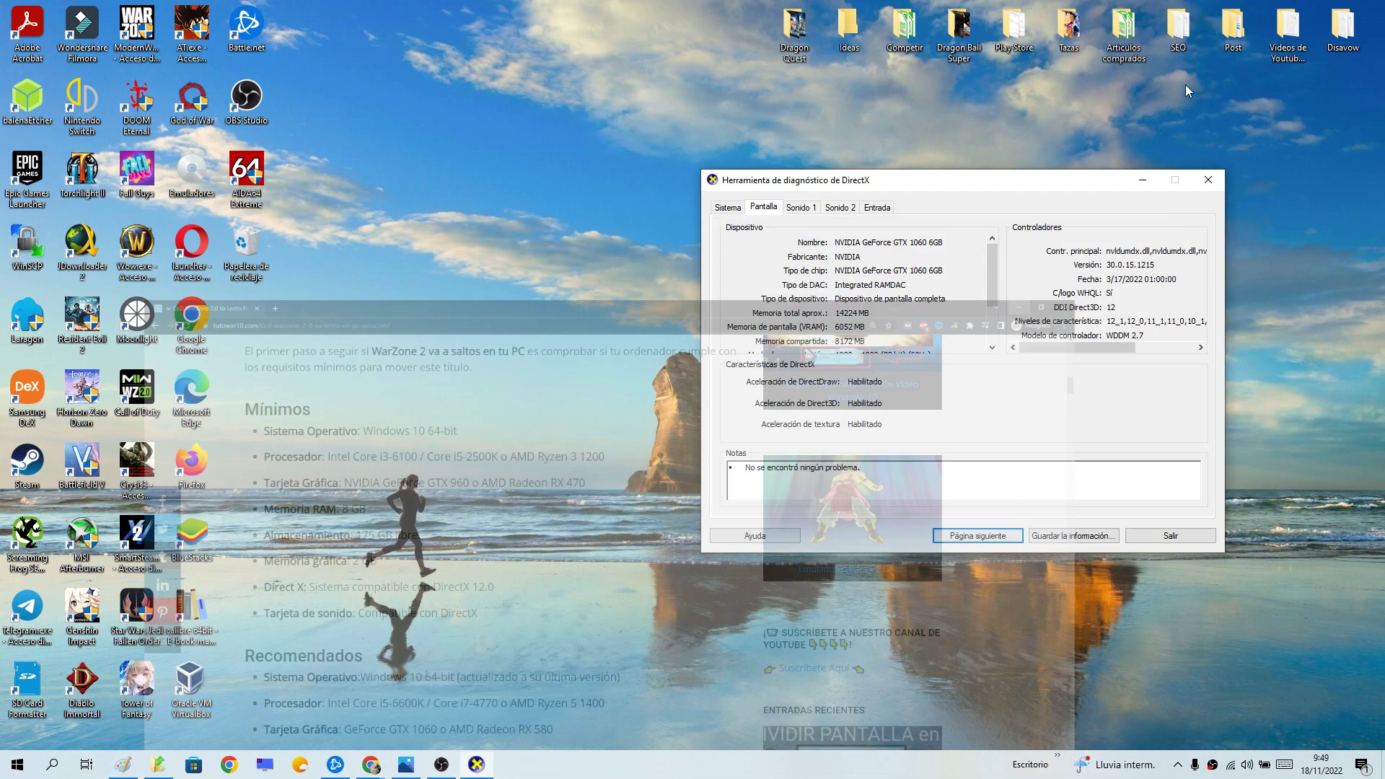
click(1208, 180)
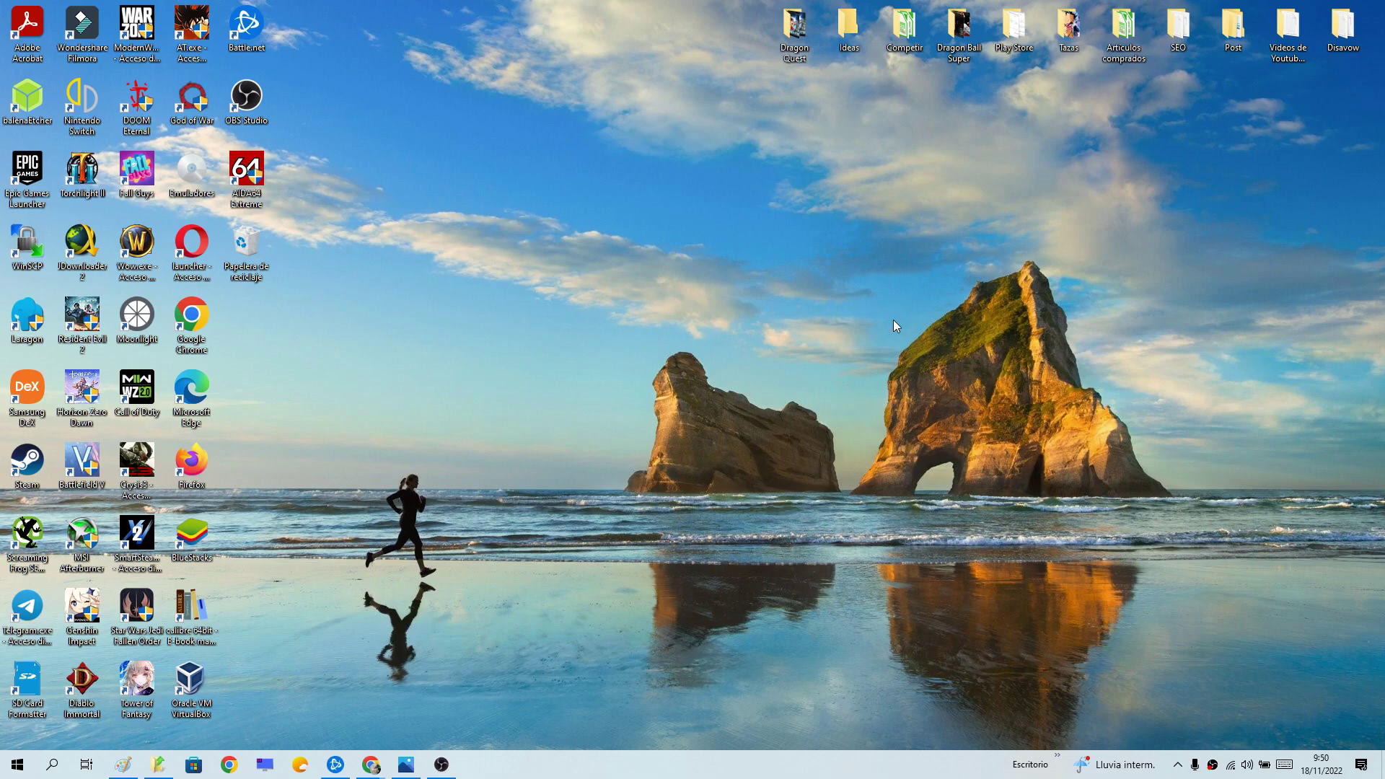
Empty the Recycle Bin, permanently deleting all its items.
right_click(261, 252)
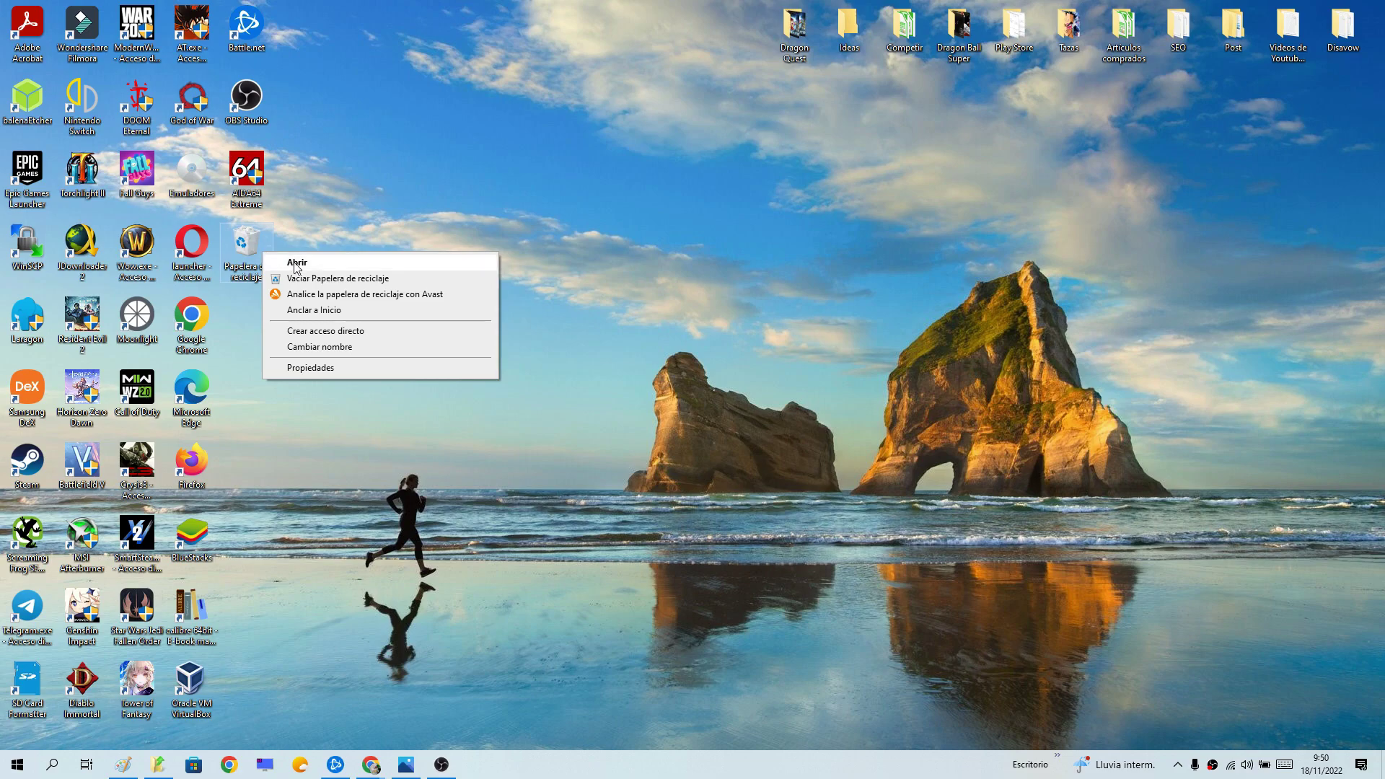
click(307, 279)
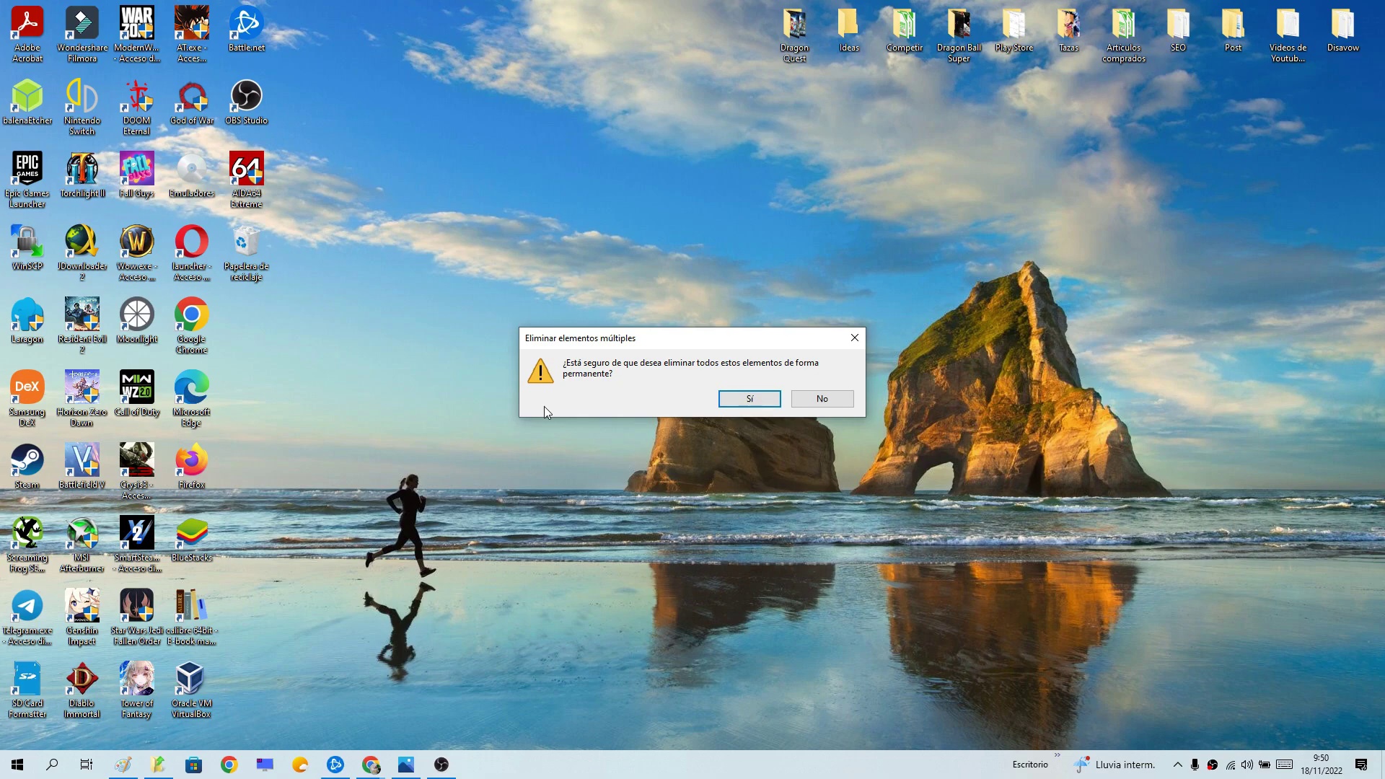
click(750, 396)
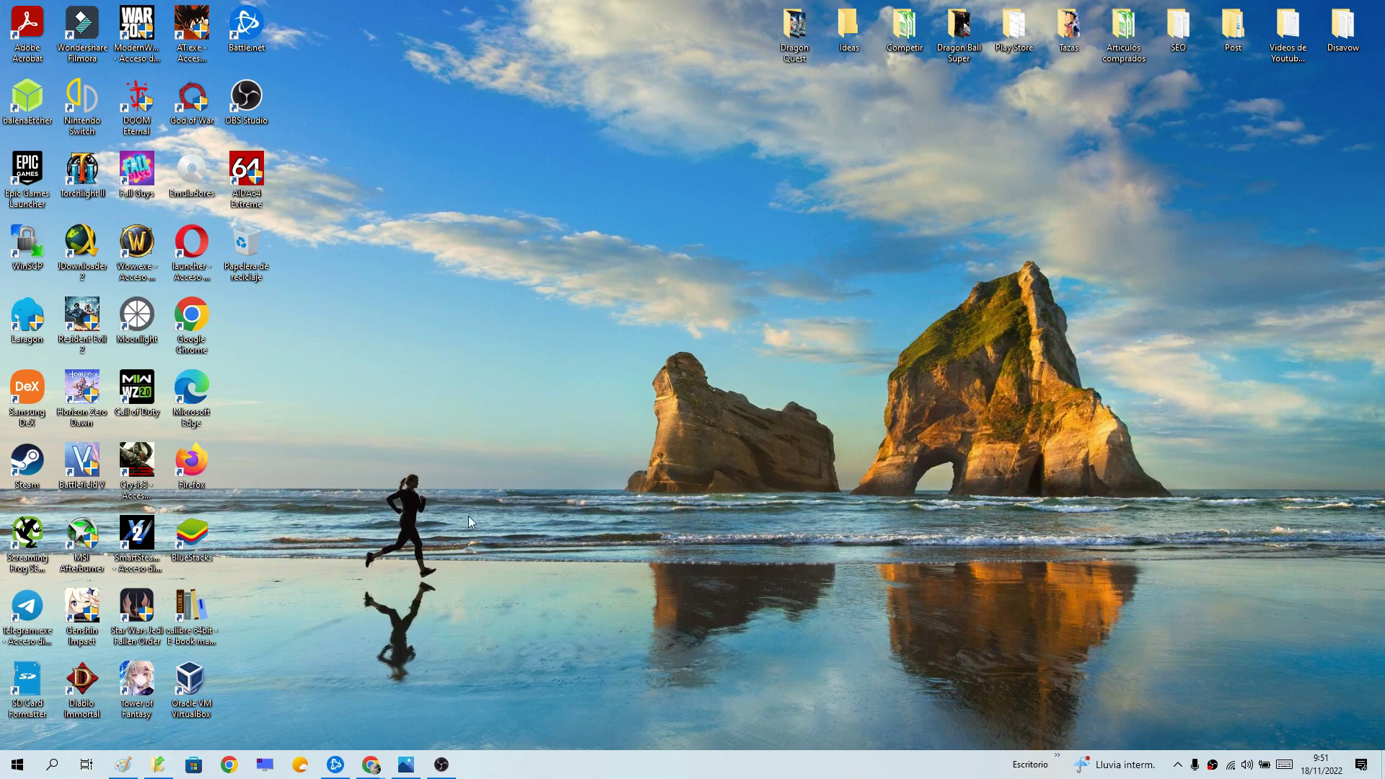
Find Liberador de espacio en disco with the search term "liberador" and open it for drive C:.
click(41, 774)
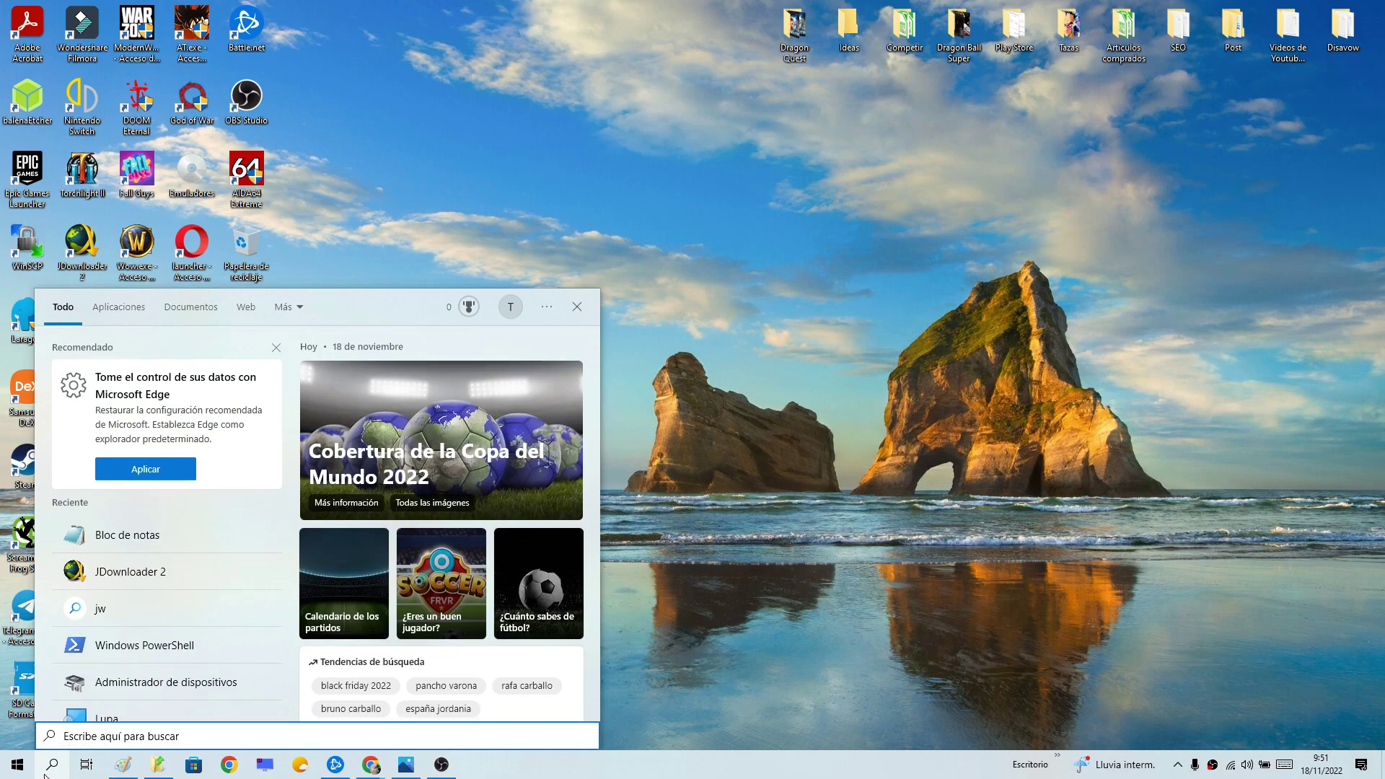
text(he)
key(BackSpace)
key(BackSpace)
text(liberador)
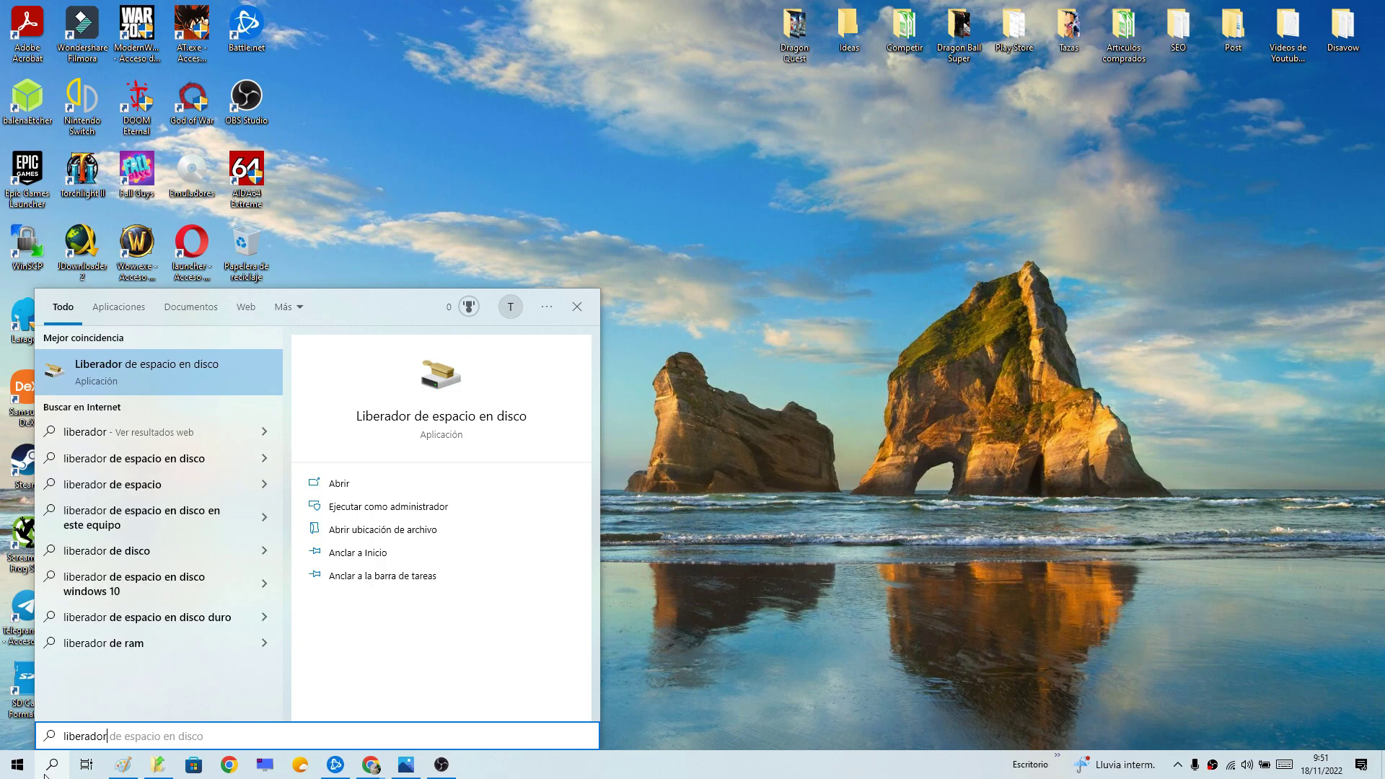
click(131, 385)
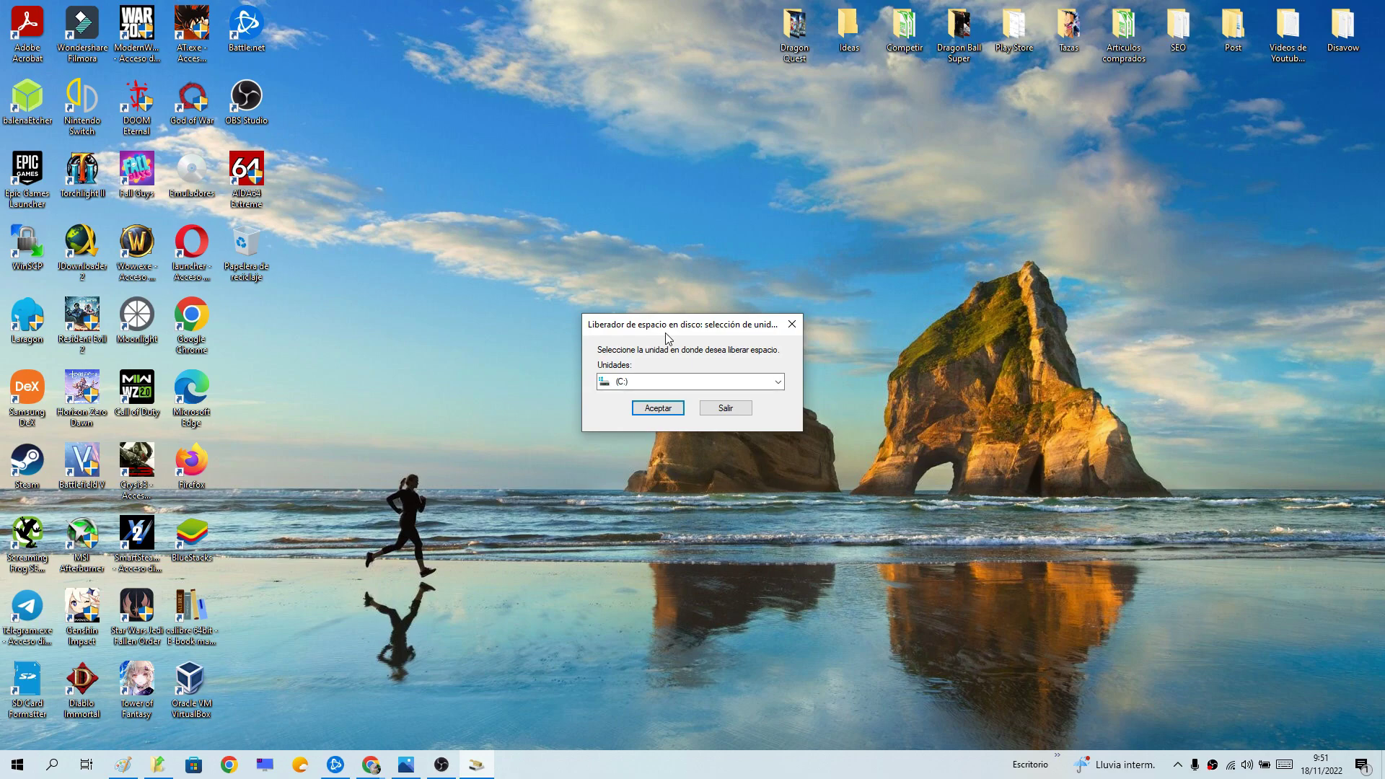
click(665, 412)
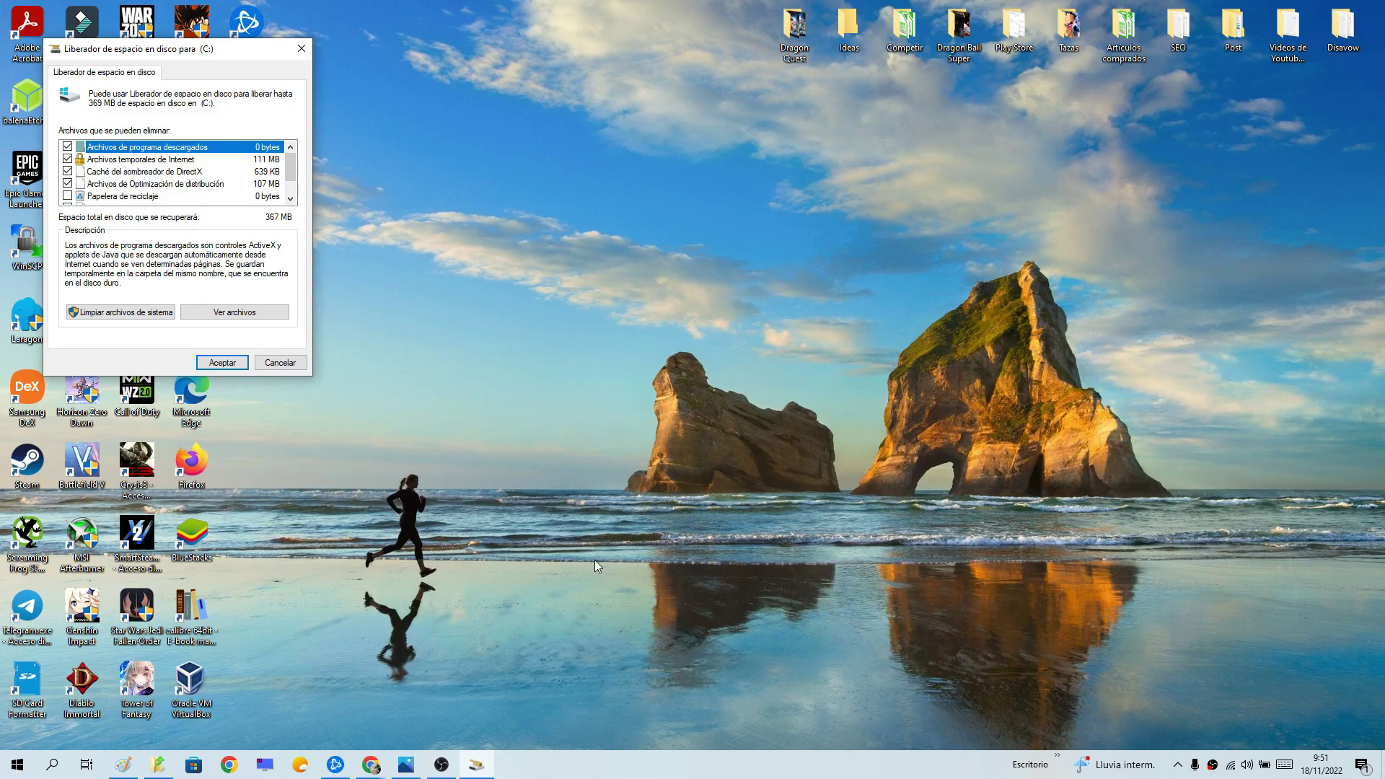
Review the removable file categories for drive C: and rescan the same drive with system files included.
drag(191, 50, 624, 132)
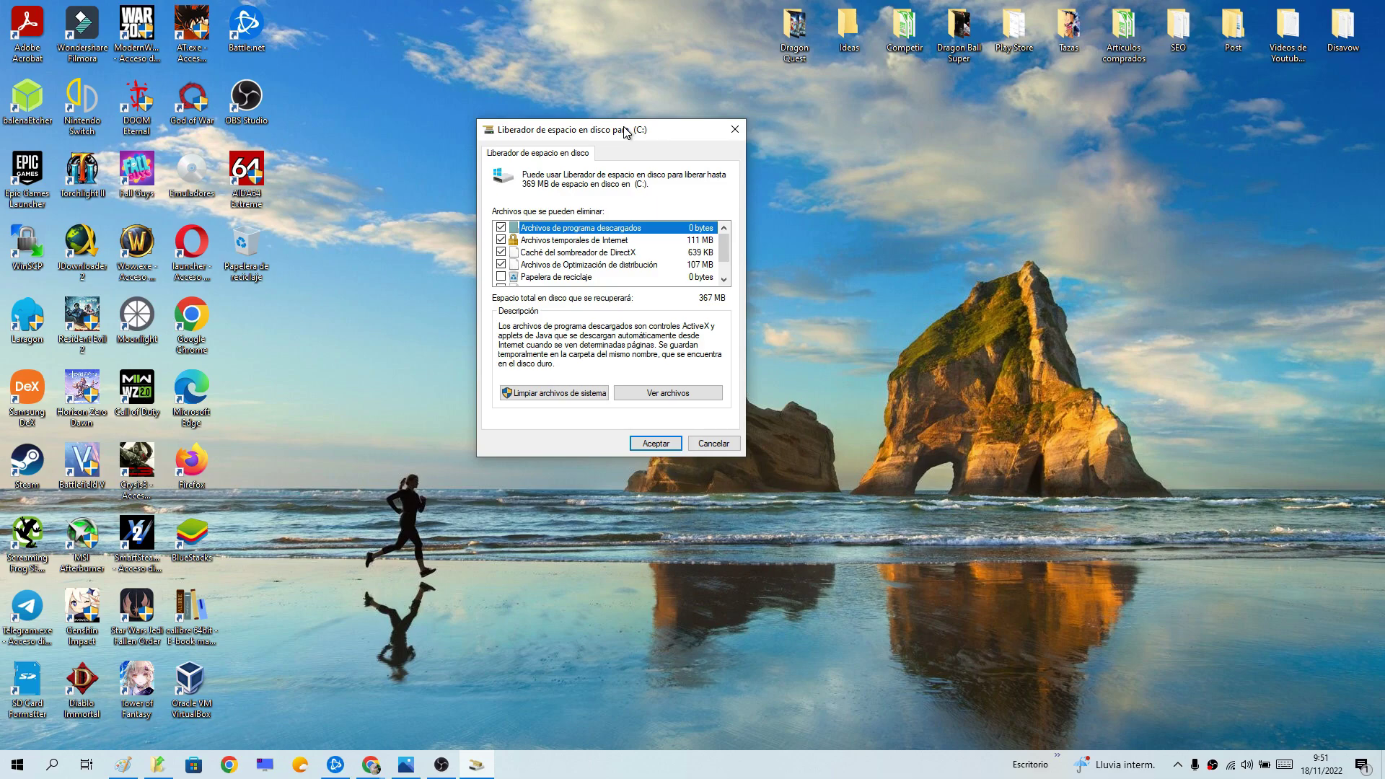
drag(724, 245, 727, 275)
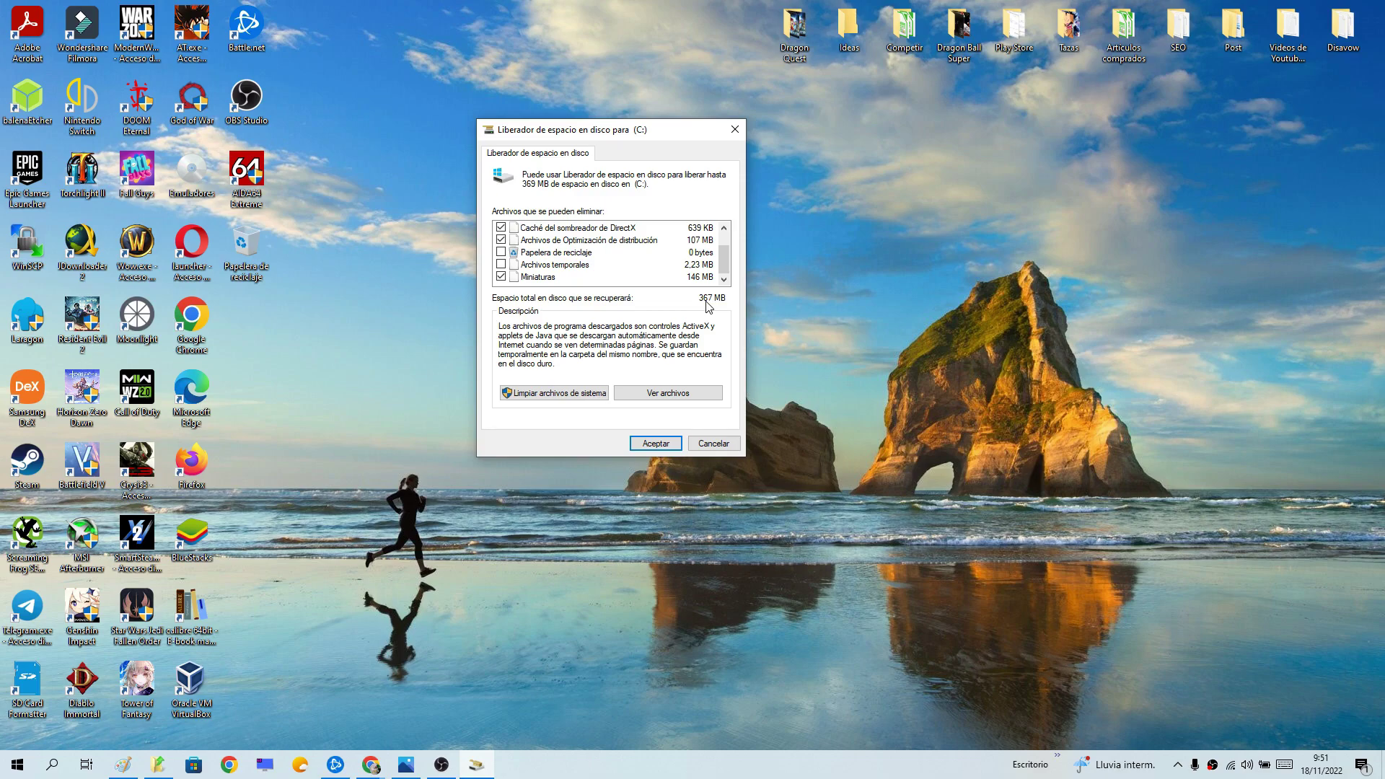
click(558, 397)
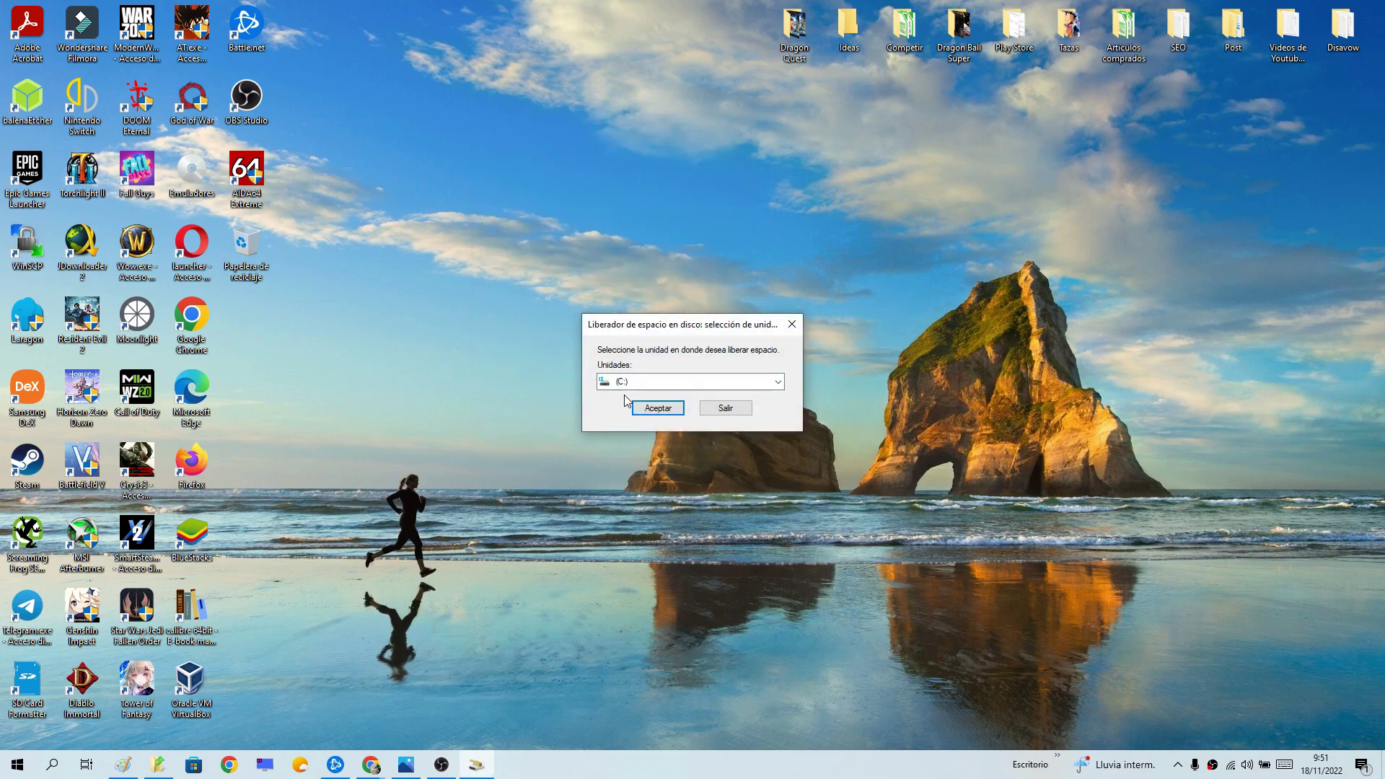
click(657, 410)
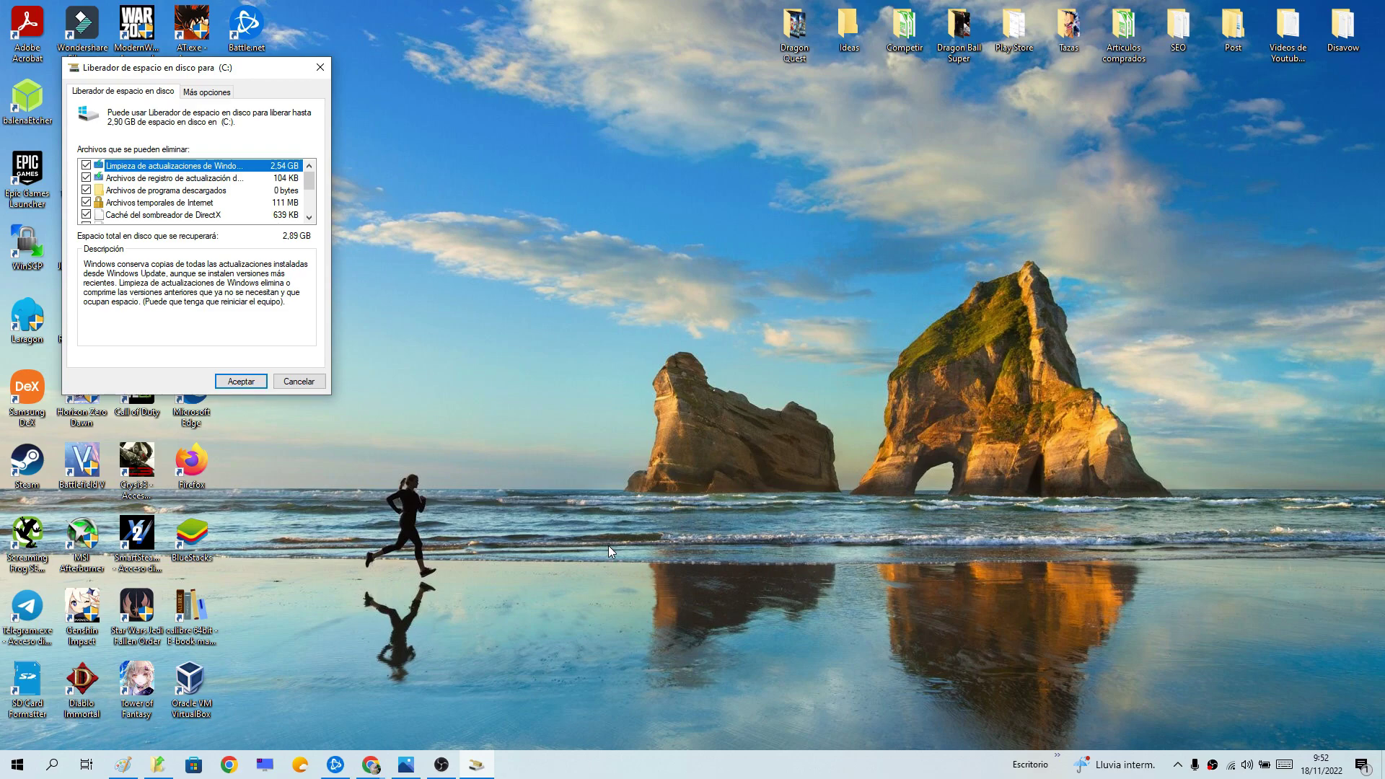
Permanently delete the preselected files on drive C:, including the Windows update cleanup.
drag(223, 65, 570, 107)
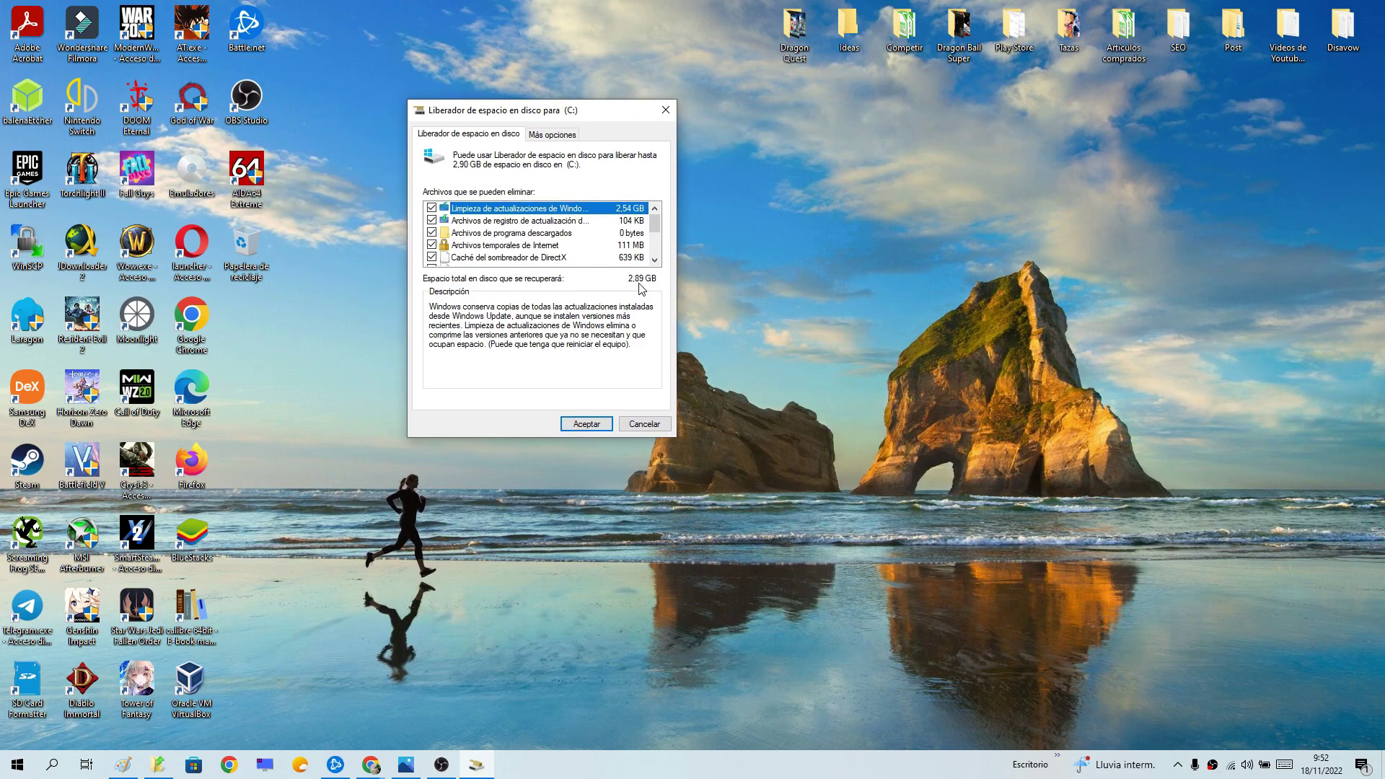
click(593, 423)
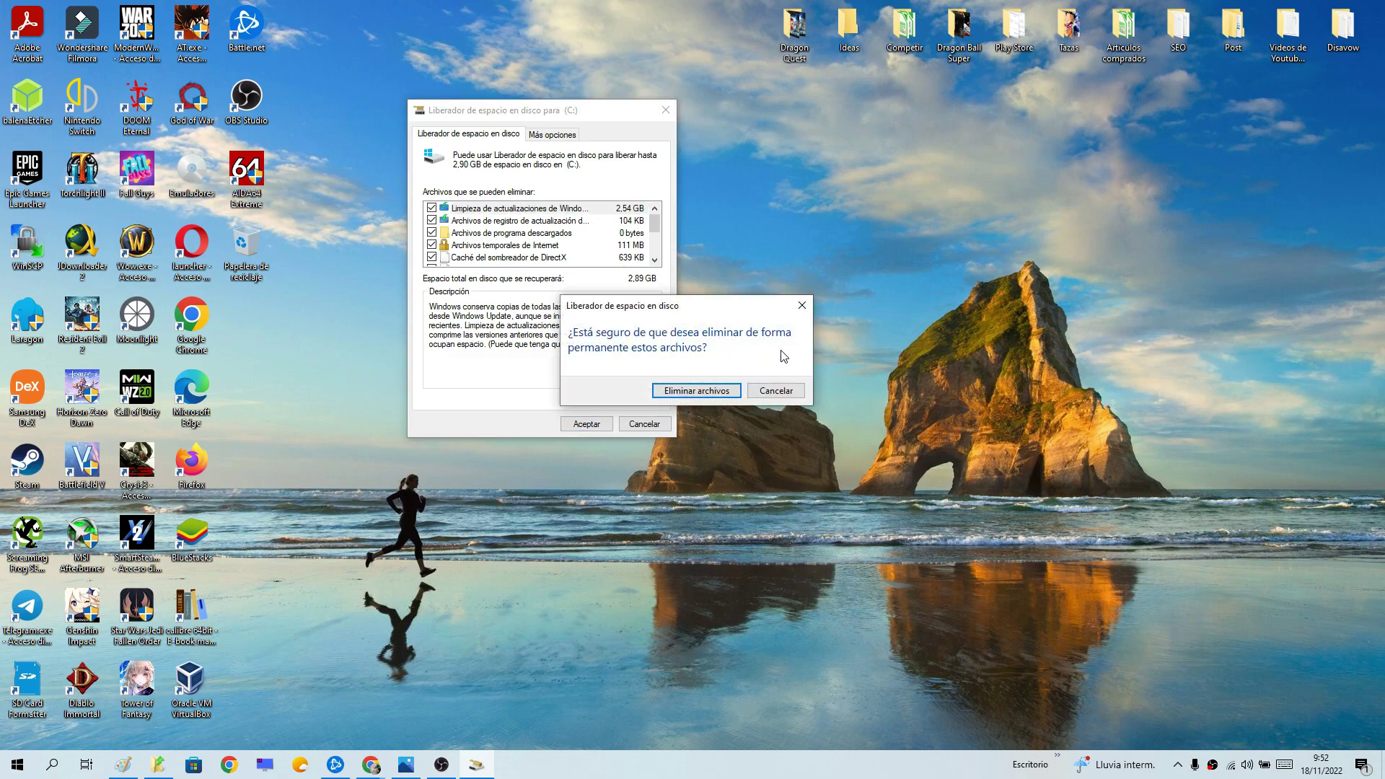
click(698, 390)
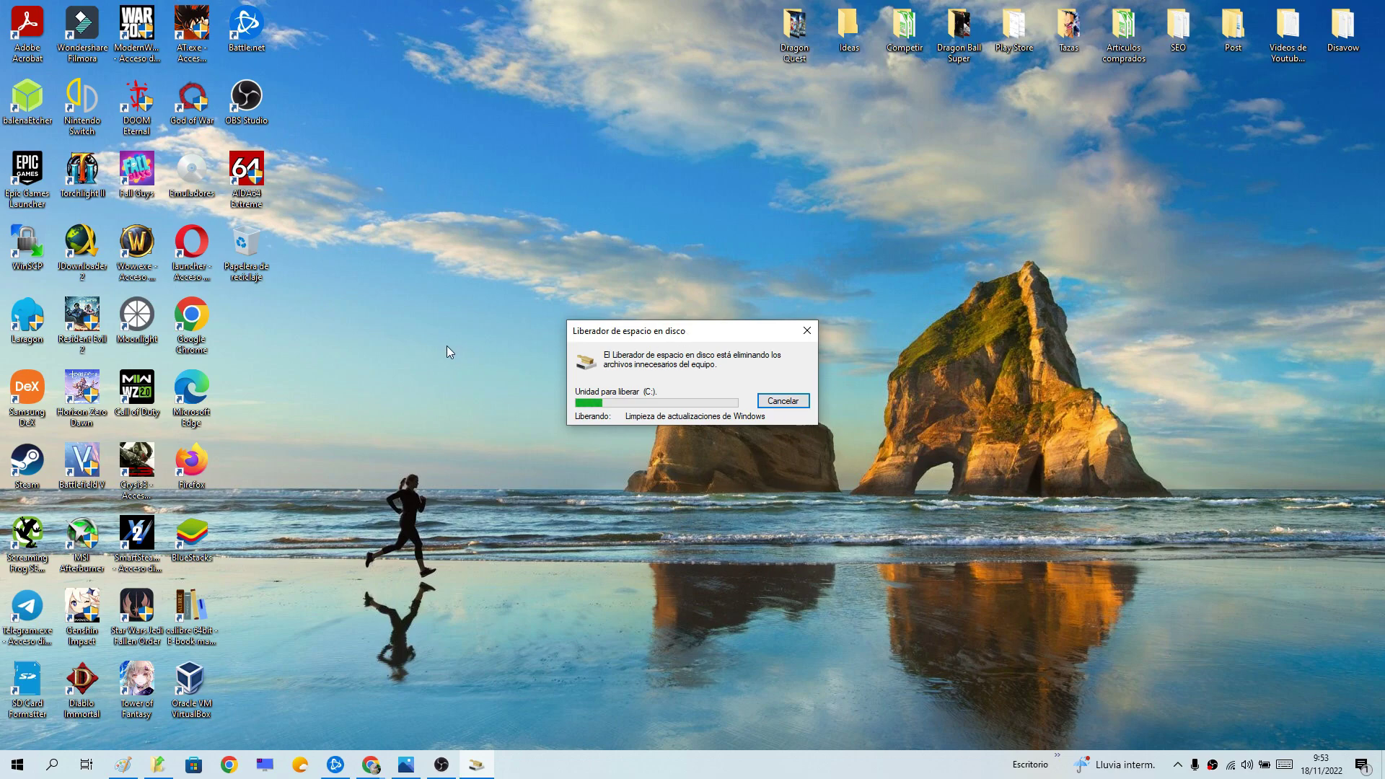
Find Desfragmentar y optimizar unidades with the search term "desfragmentar" and open it.
click(51, 770)
text(desf)
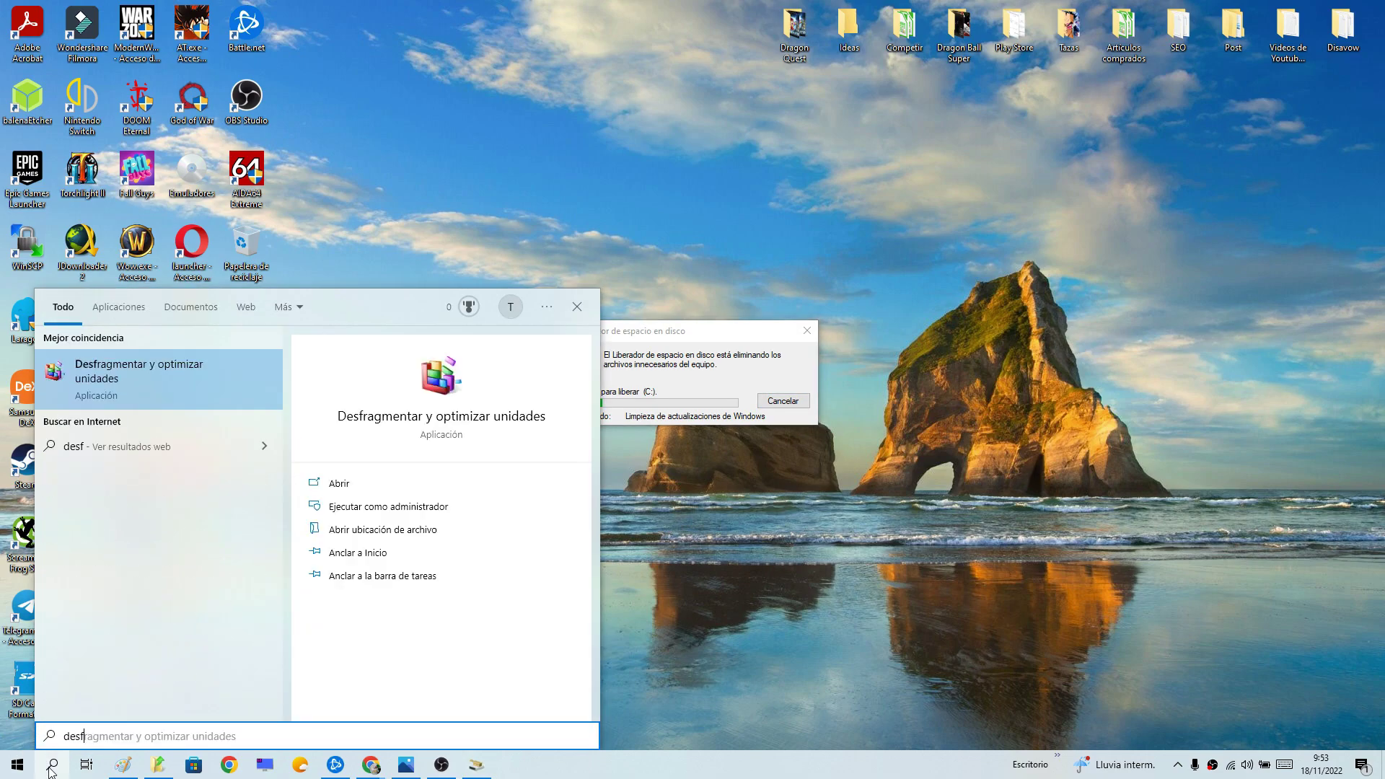
text(raf)
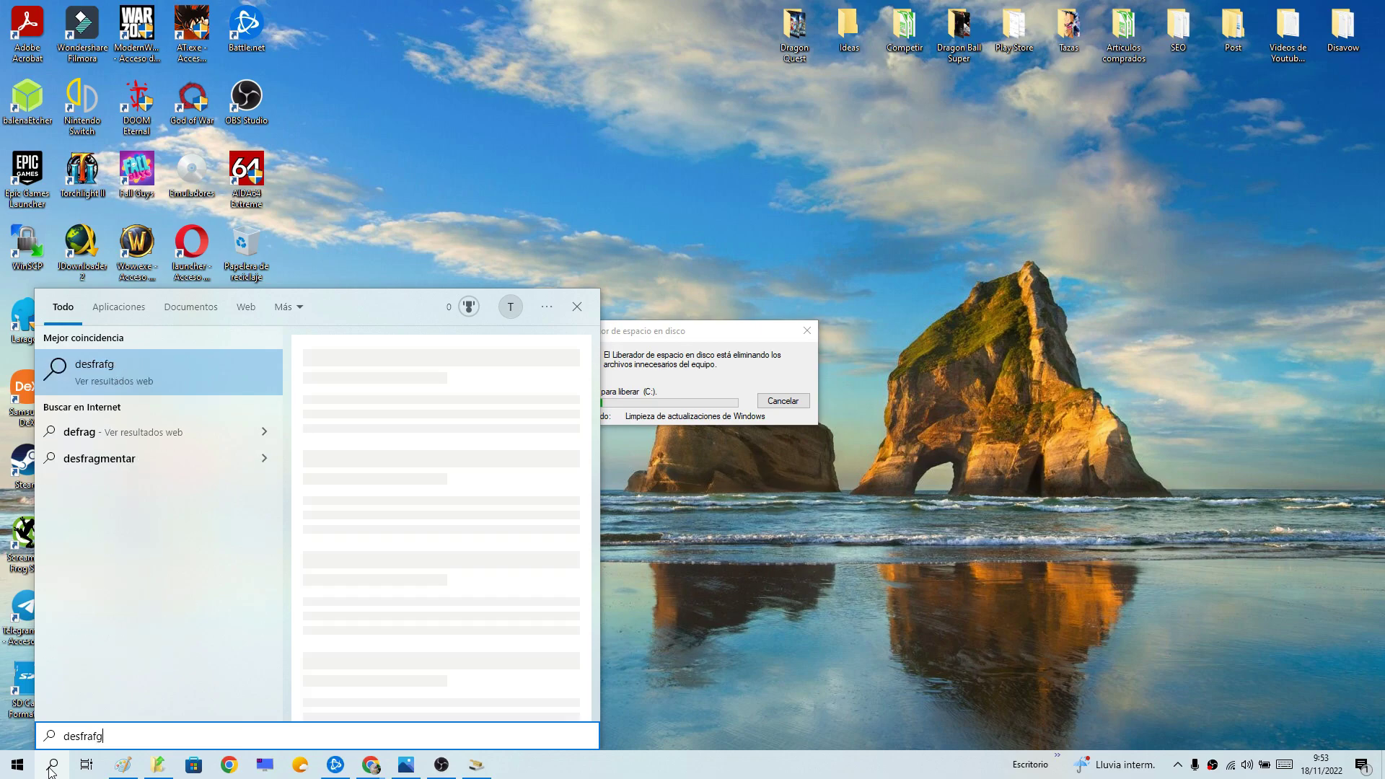
key(BackSpace)
text(gmentare)
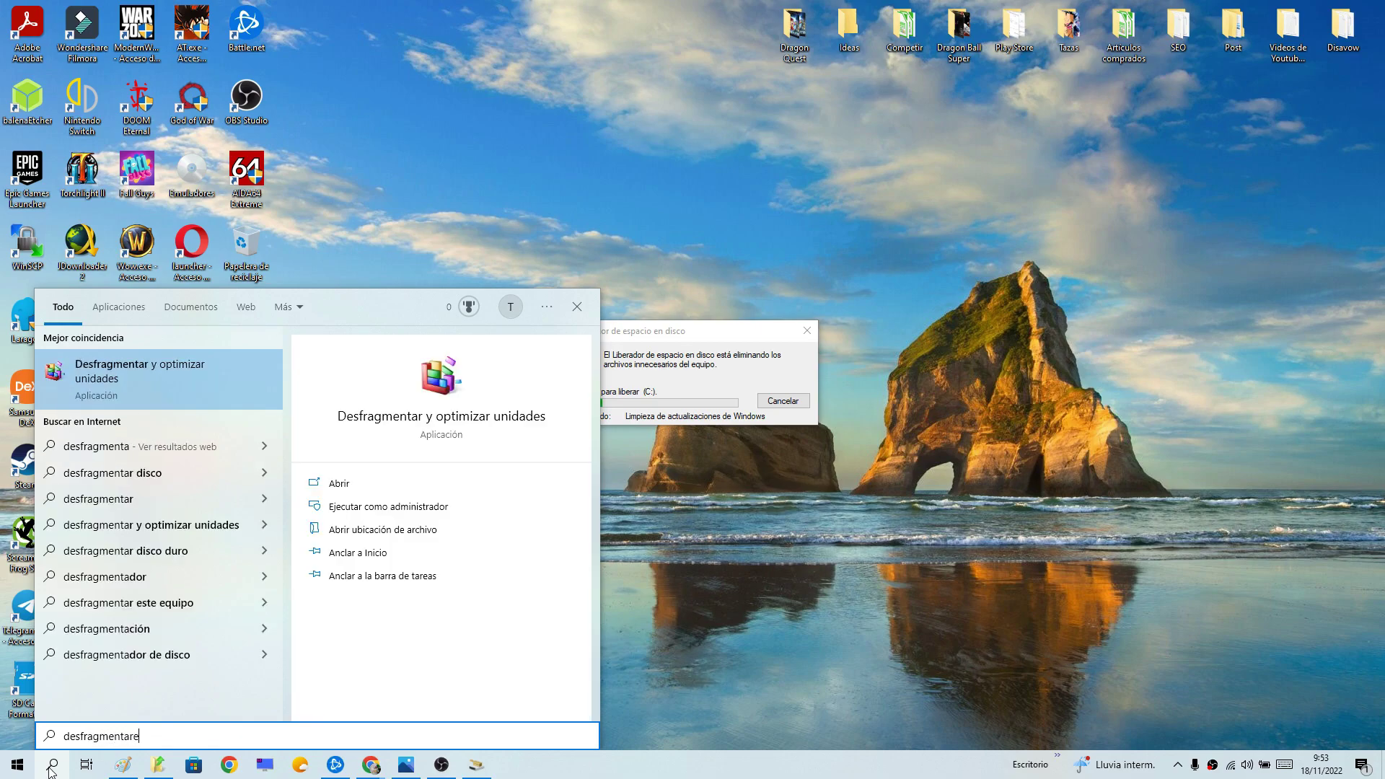
key(BackSpace)
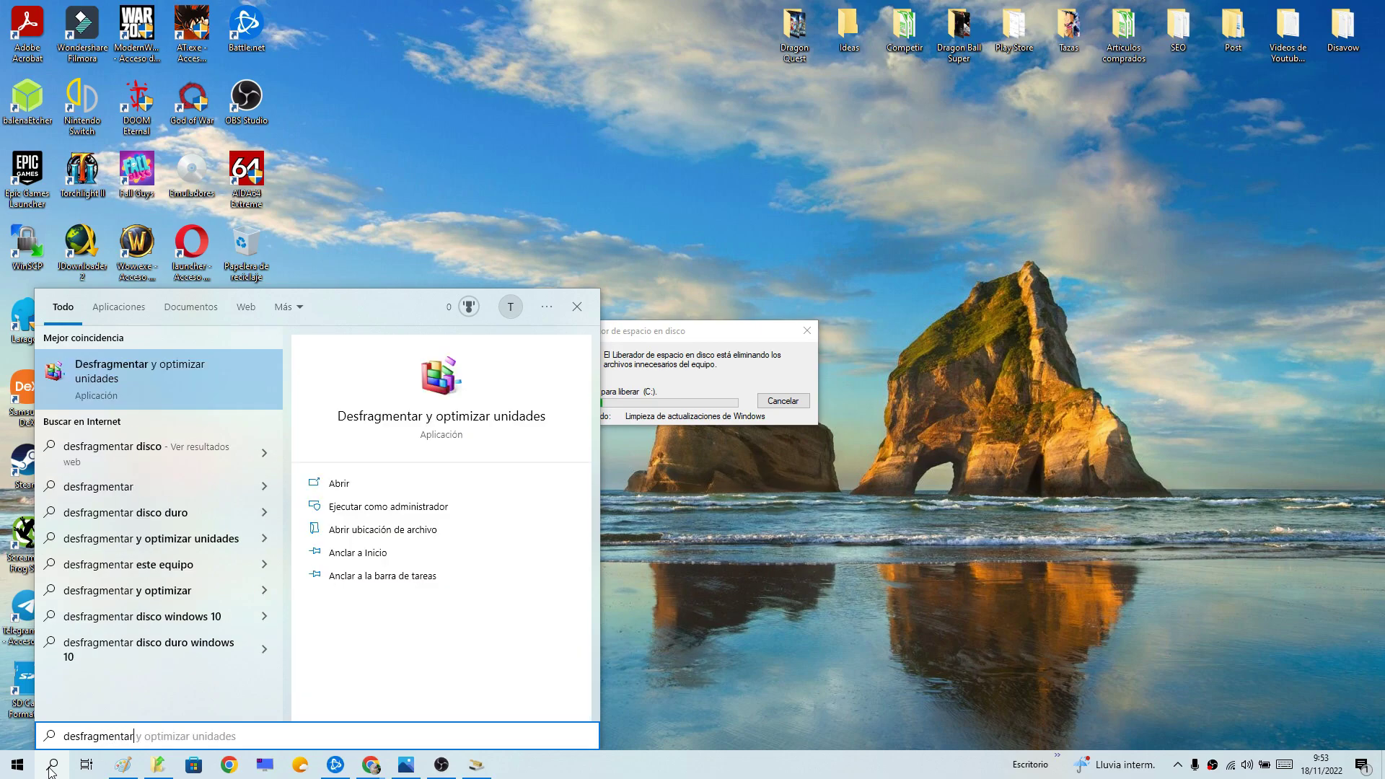
click(137, 385)
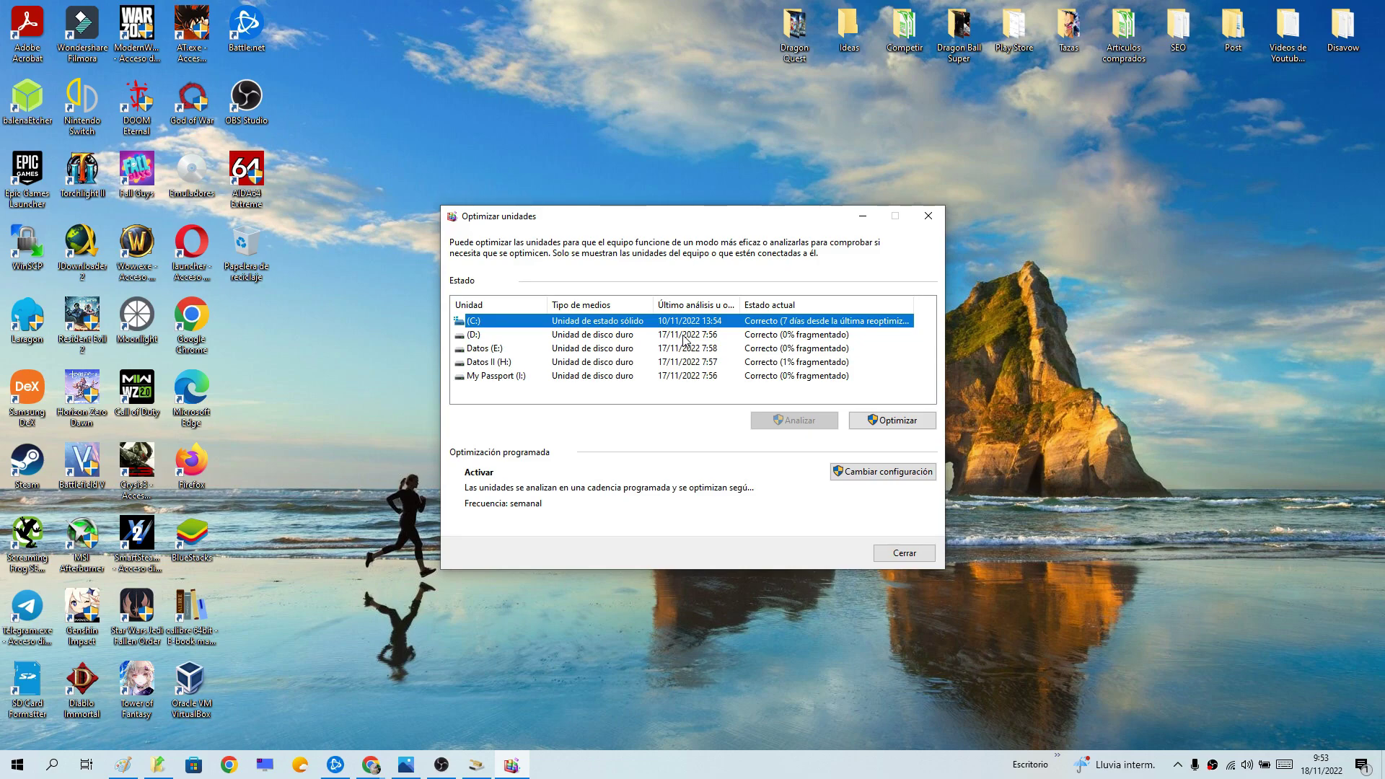
Go through the hard disk drives D:, Datos (E:), Datos II (H:) and My Passport (I:) to check their fragmentation status.
click(608, 335)
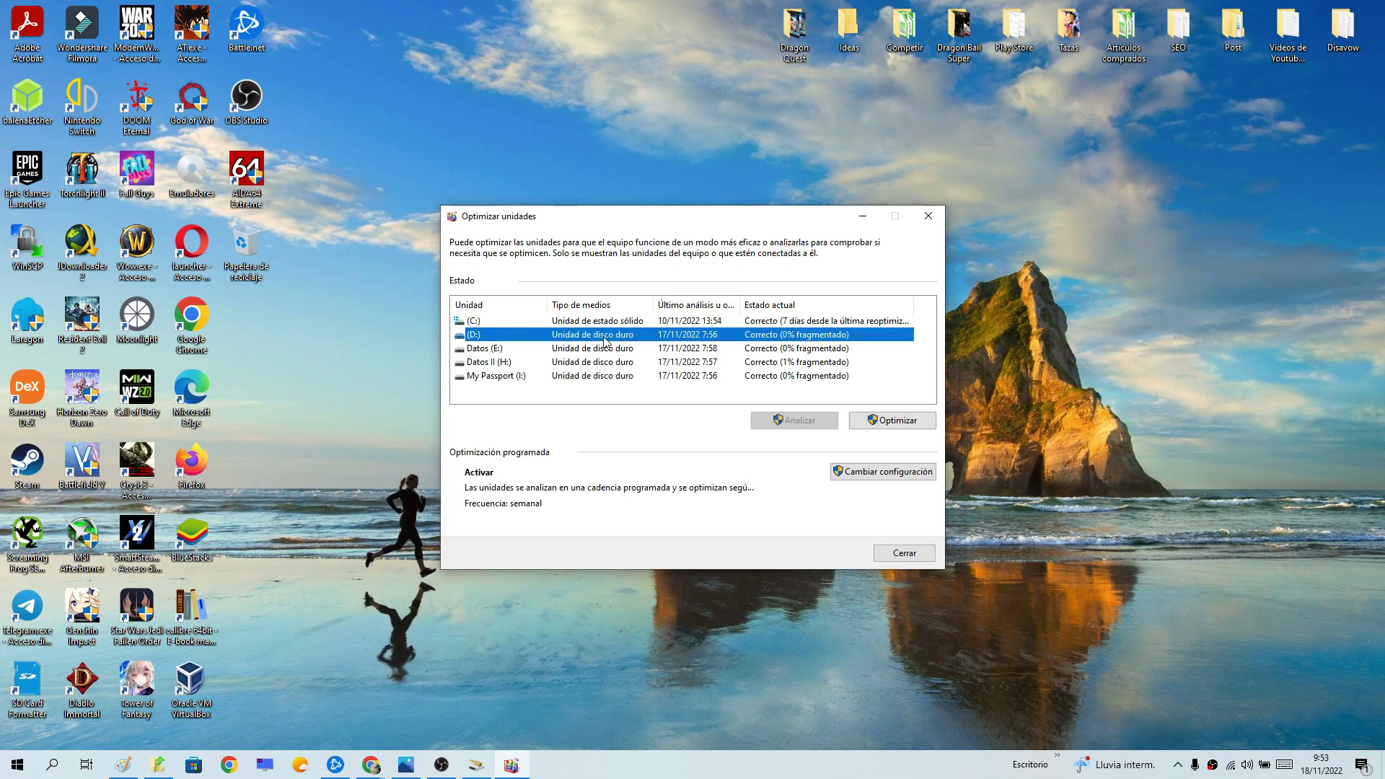
click(610, 349)
click(613, 363)
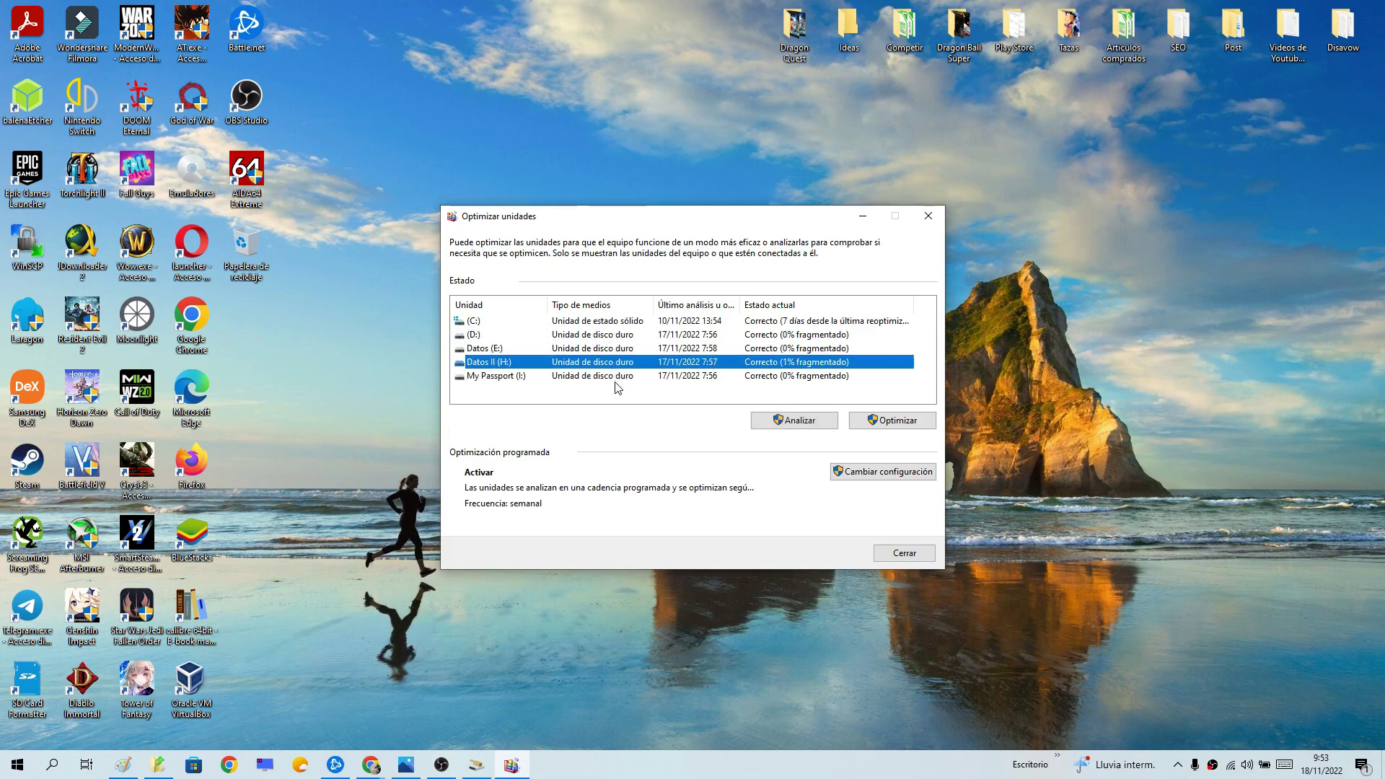
click(614, 378)
click(614, 349)
click(615, 362)
click(617, 376)
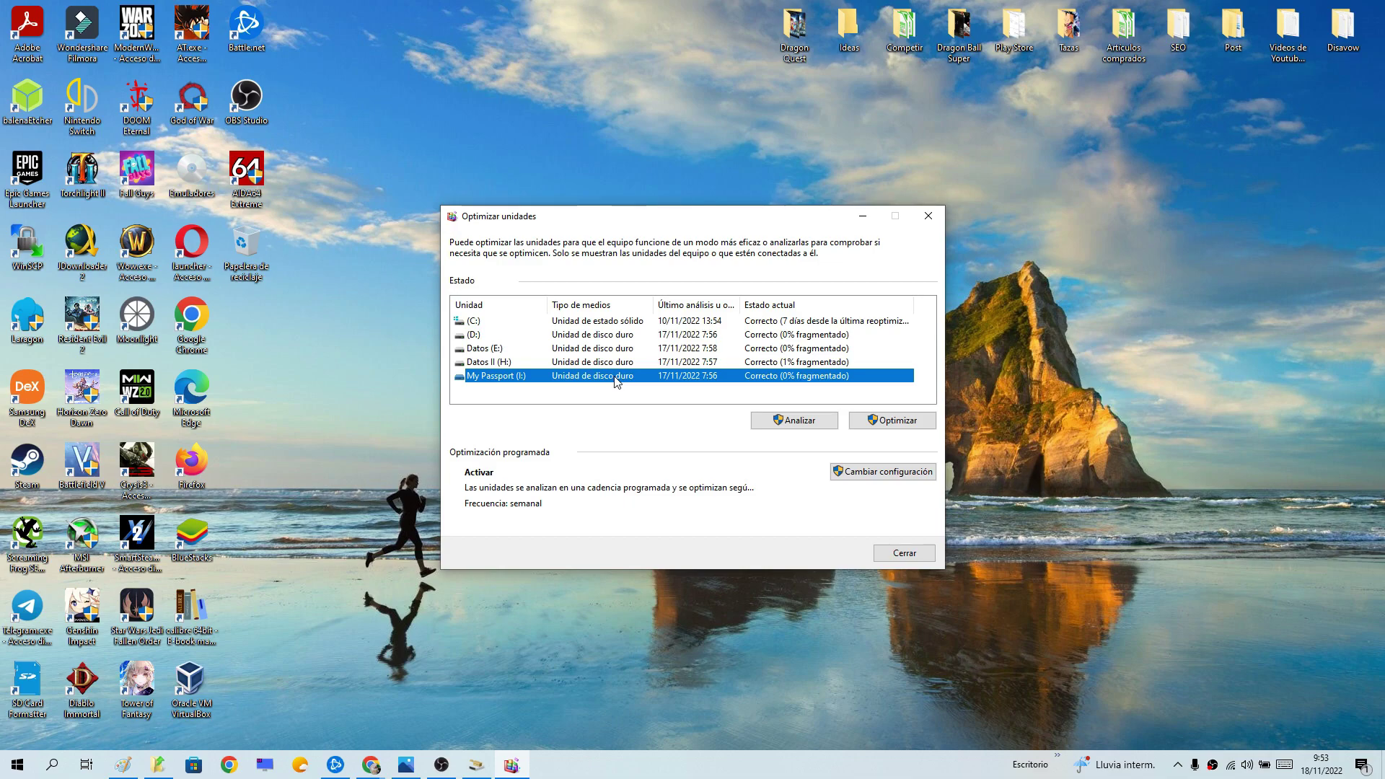
Check drive C:'s optimization status and its free space under Este equipo, closing both windows.
click(592, 322)
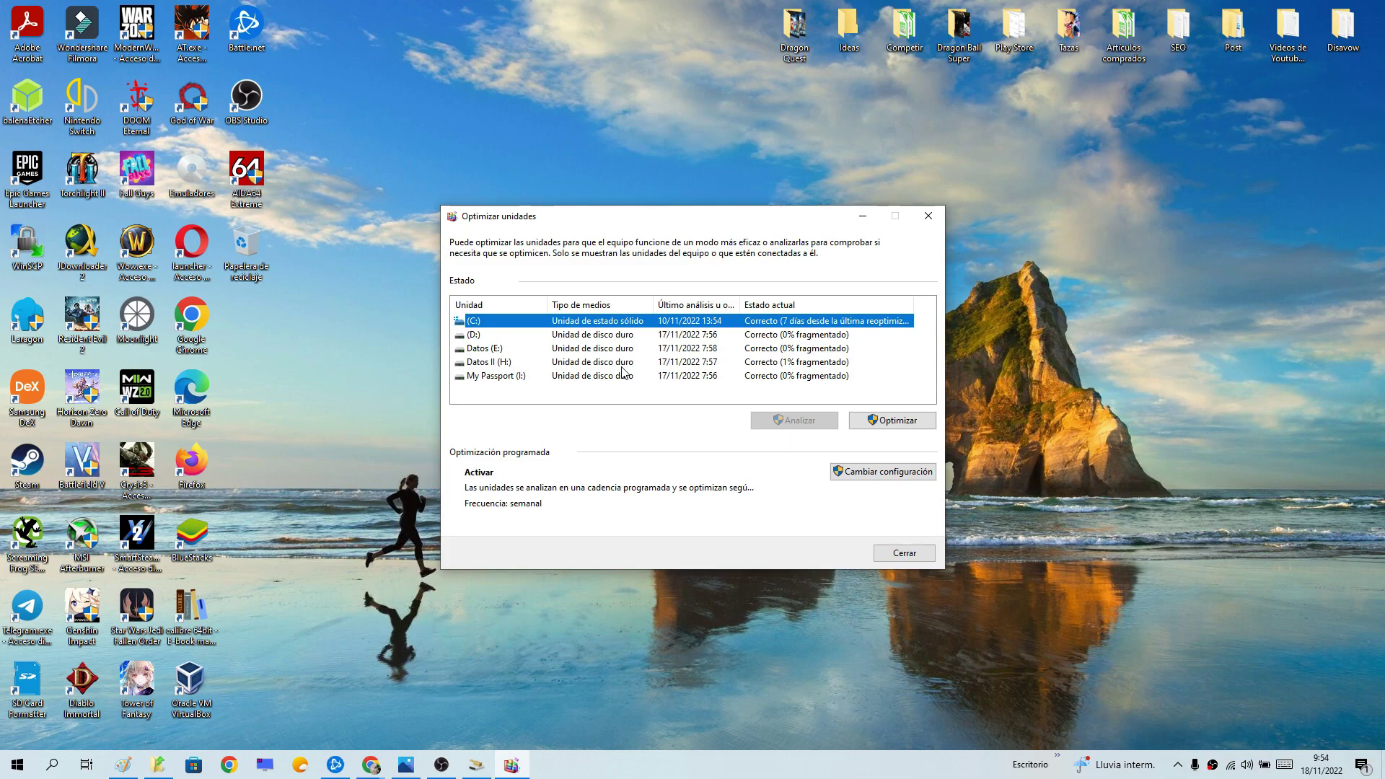
click(926, 222)
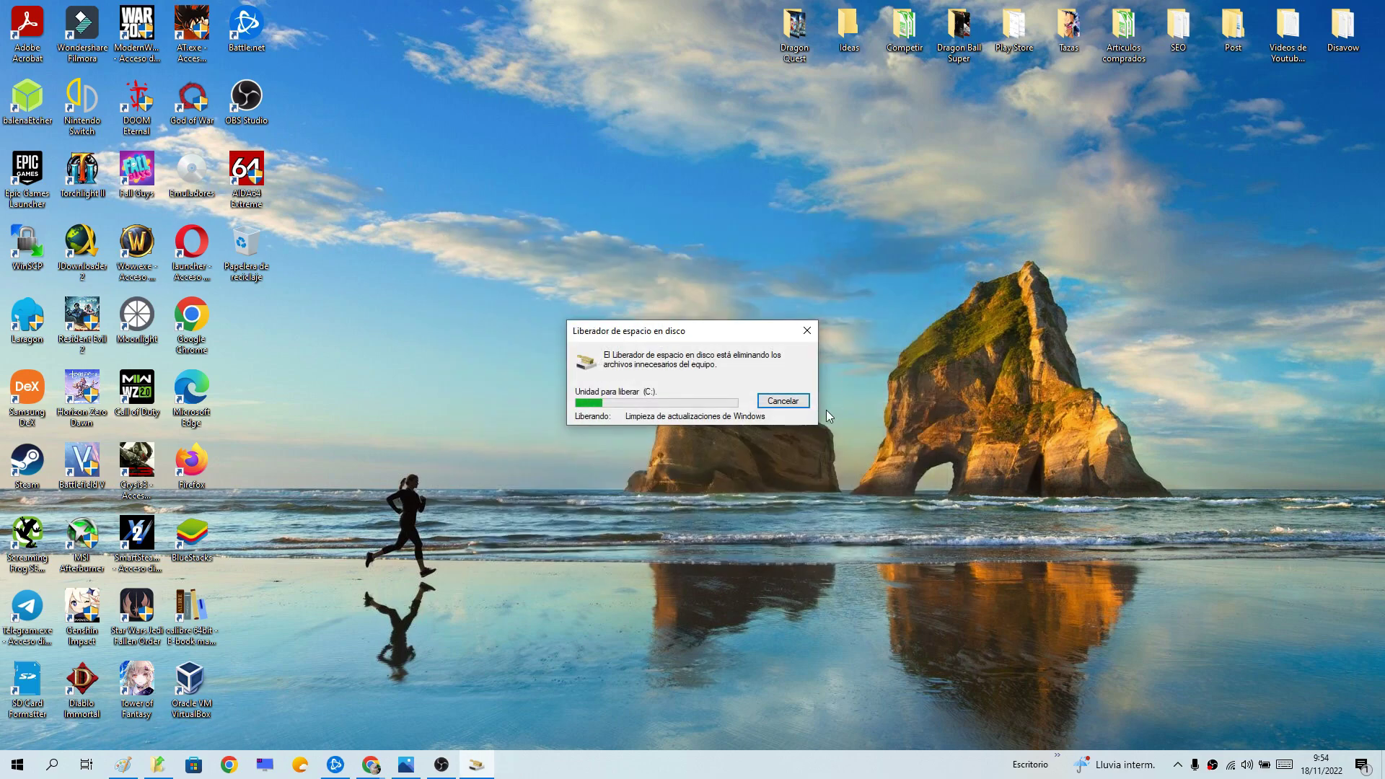
click(155, 768)
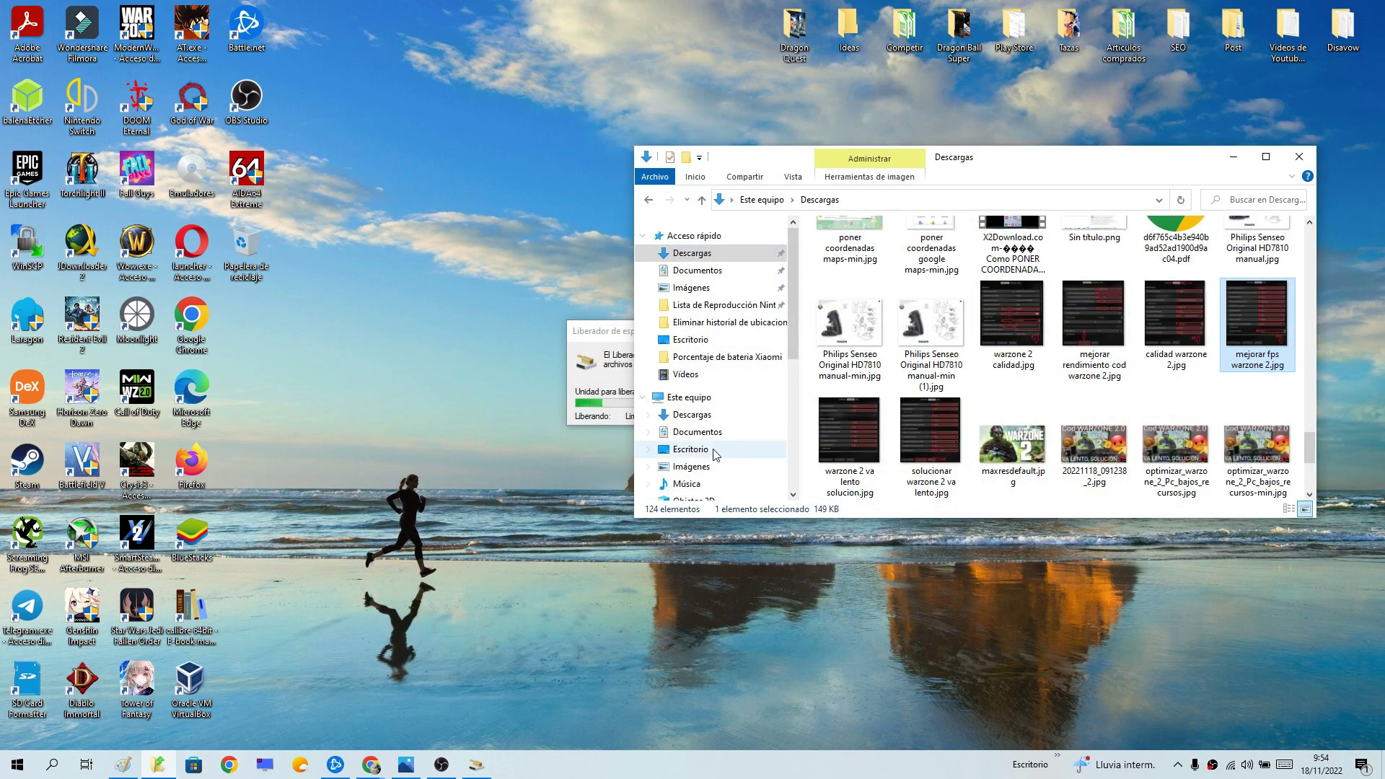
click(700, 404)
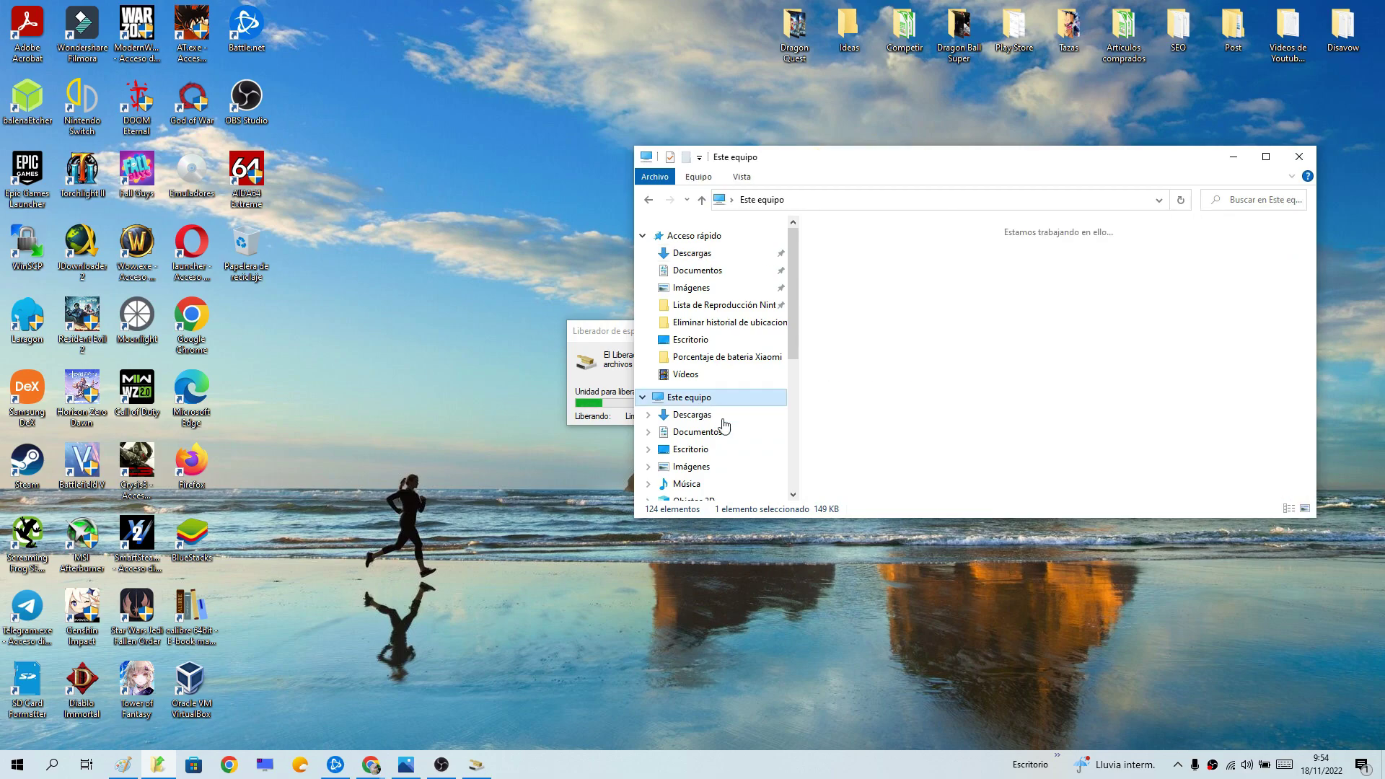
scroll(1203, 390, down, 1)
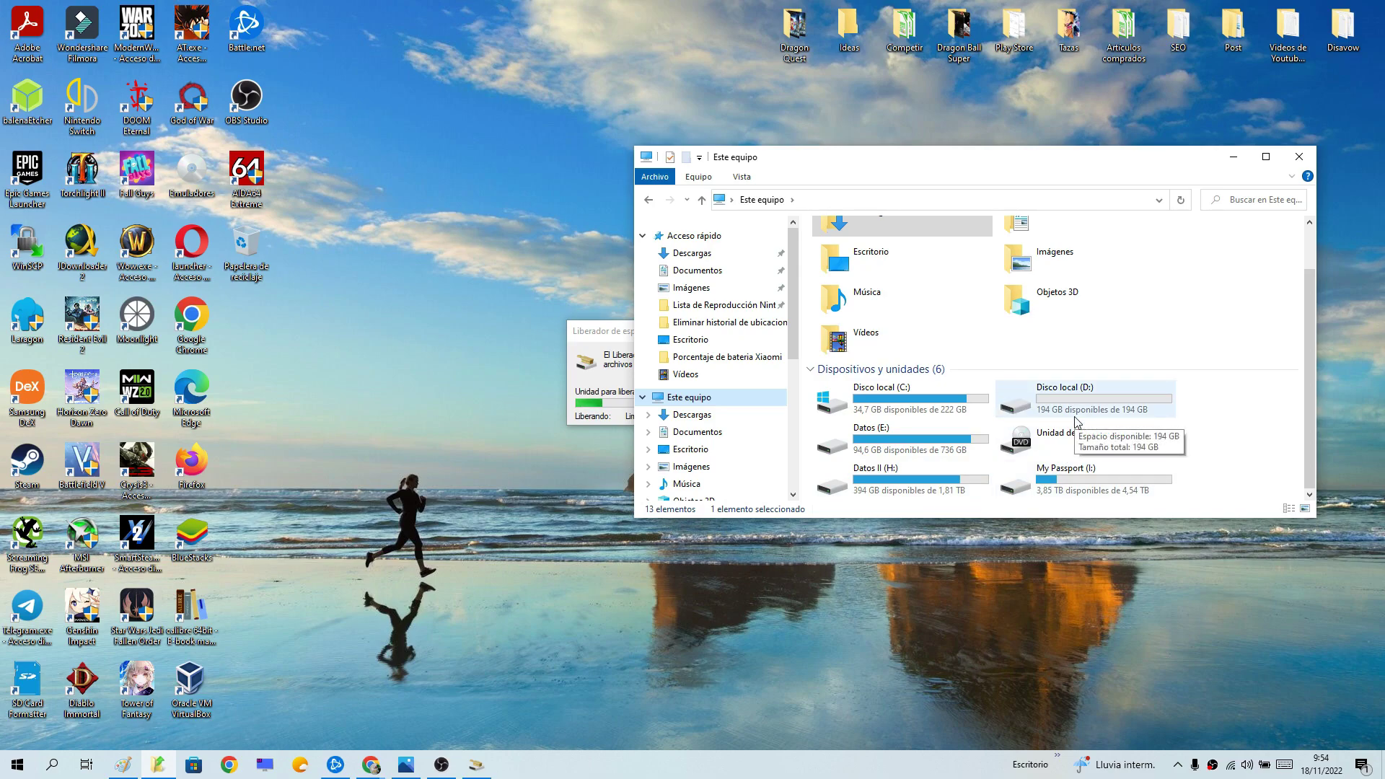
click(970, 402)
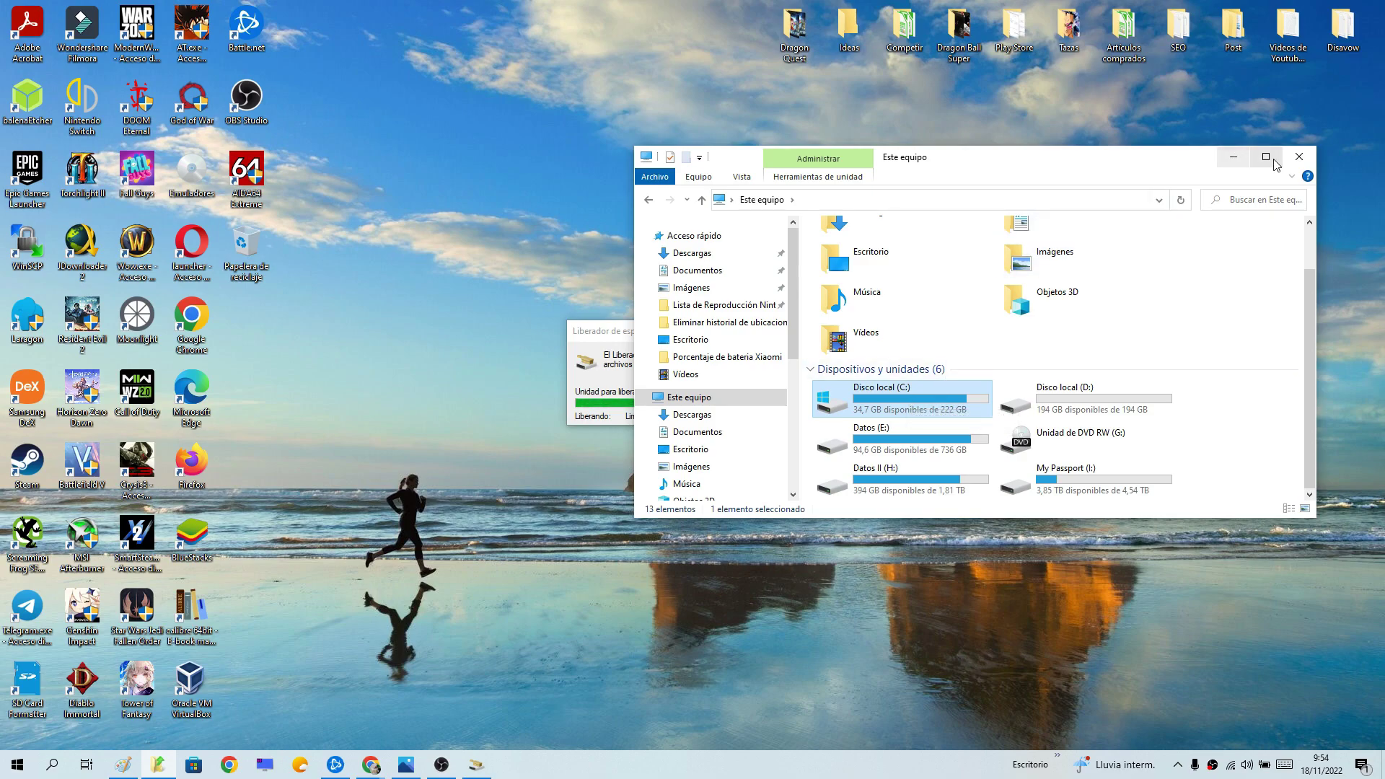
click(1296, 157)
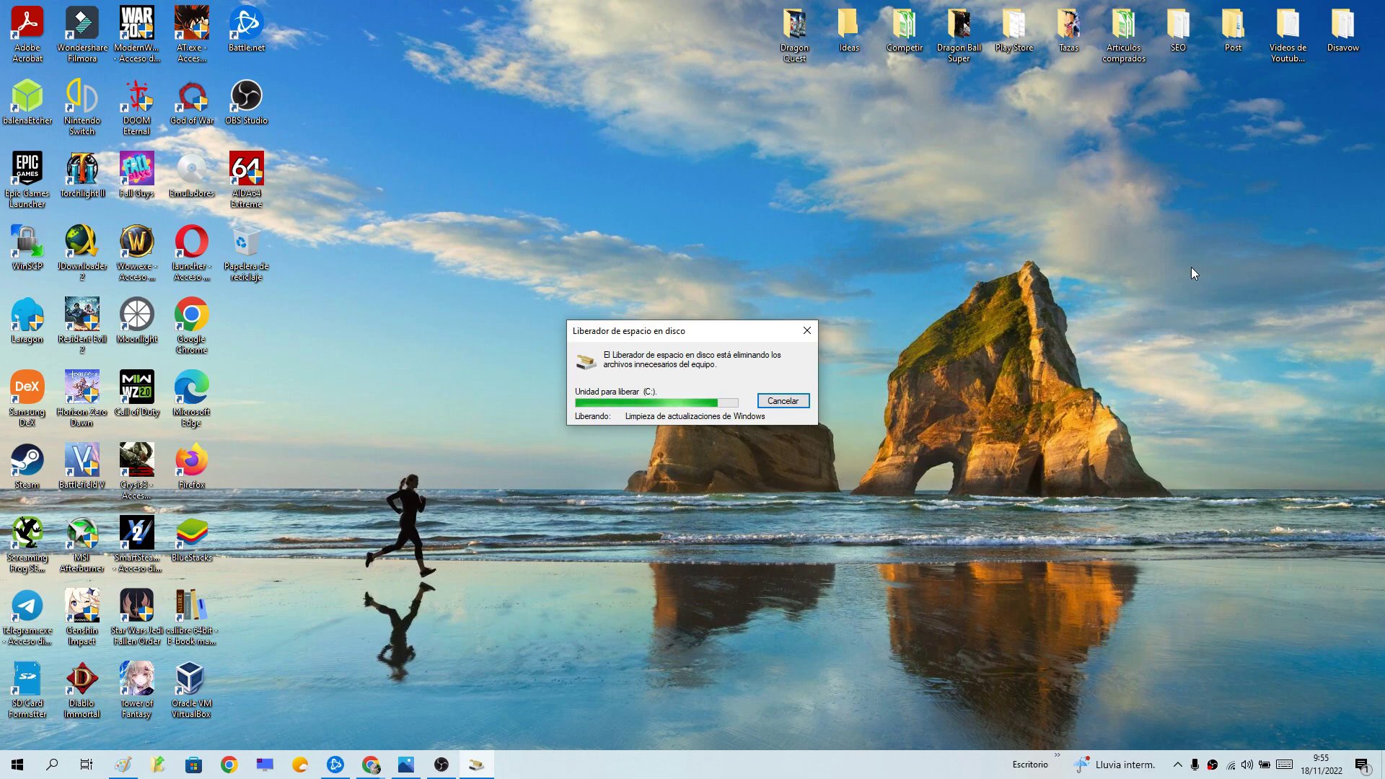
Open Administrador de dispositivos and select the NVIDIA GeForce GTX 1060 6GB under the display adapters.
drag(699, 330, 560, 16)
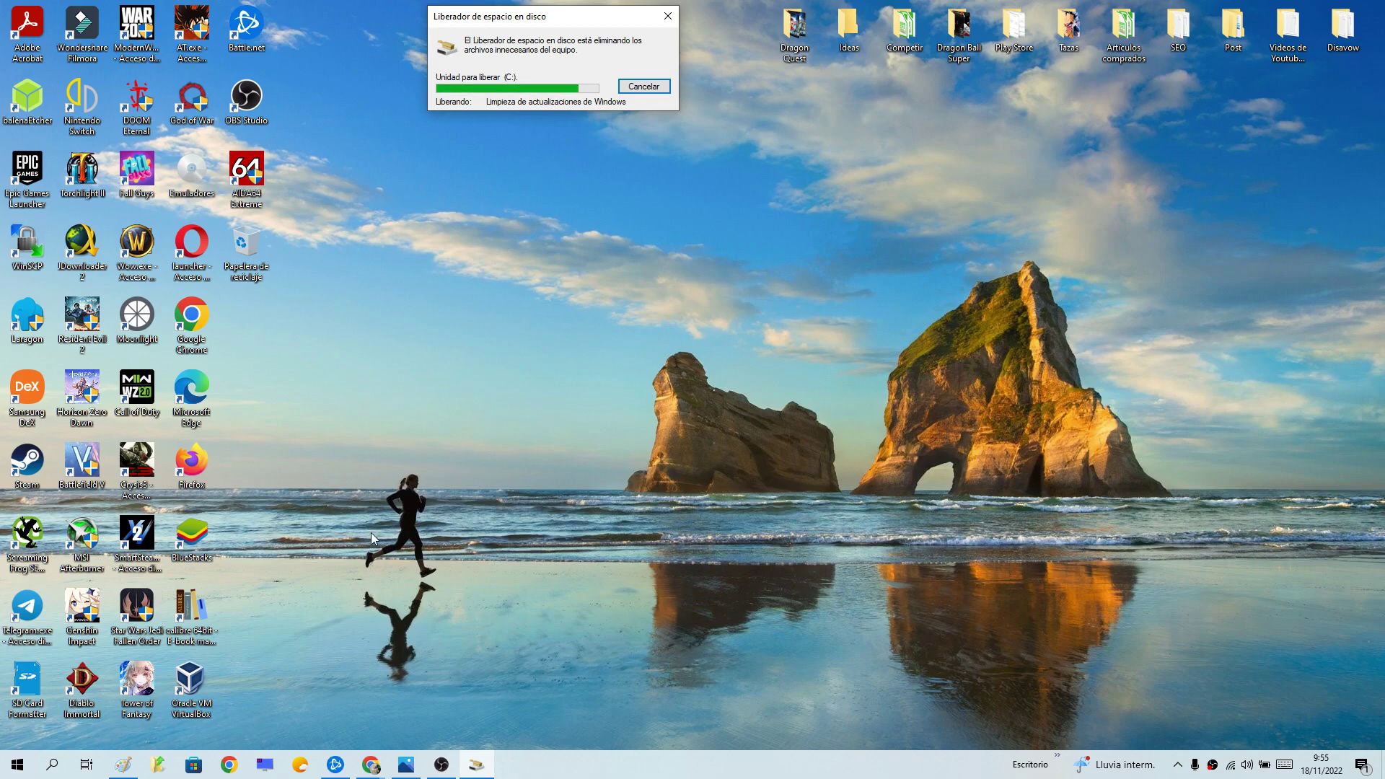
right_click(21, 766)
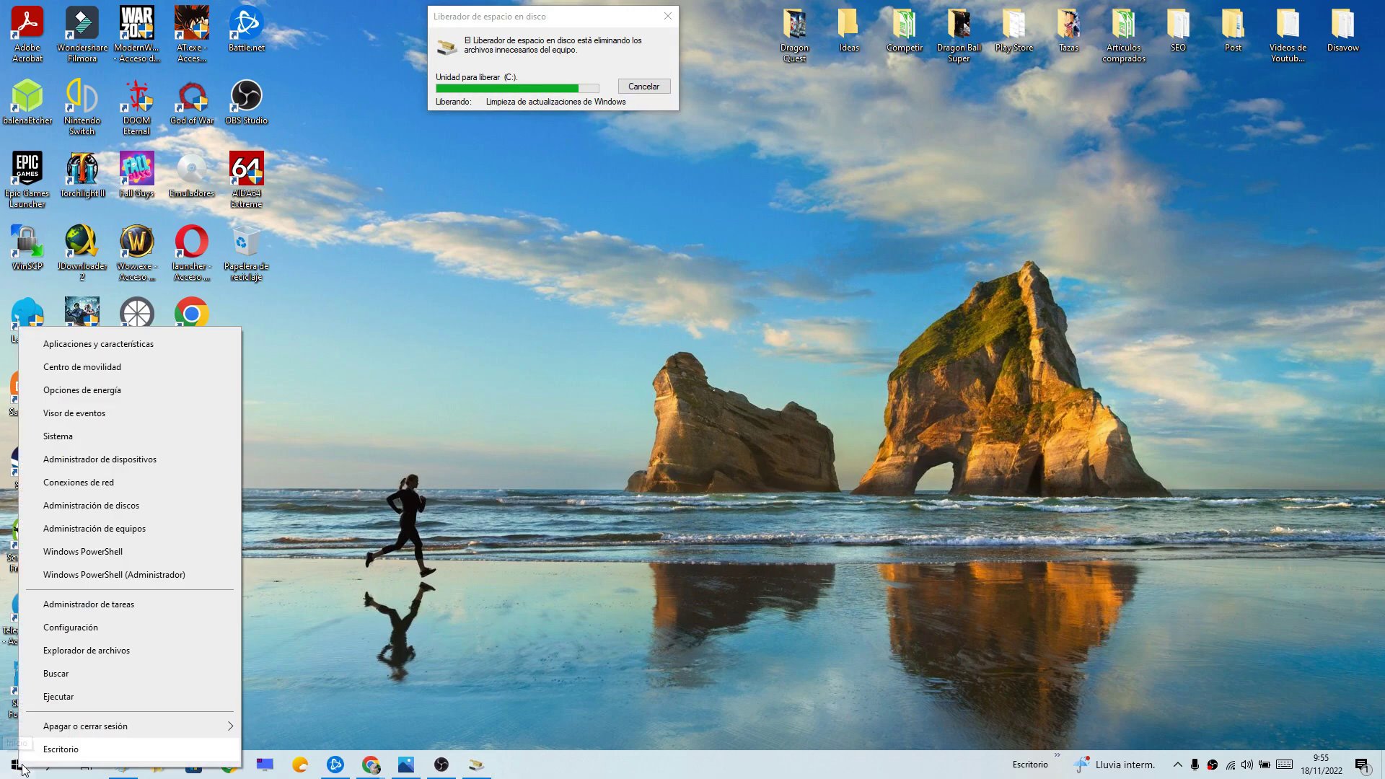
click(99, 469)
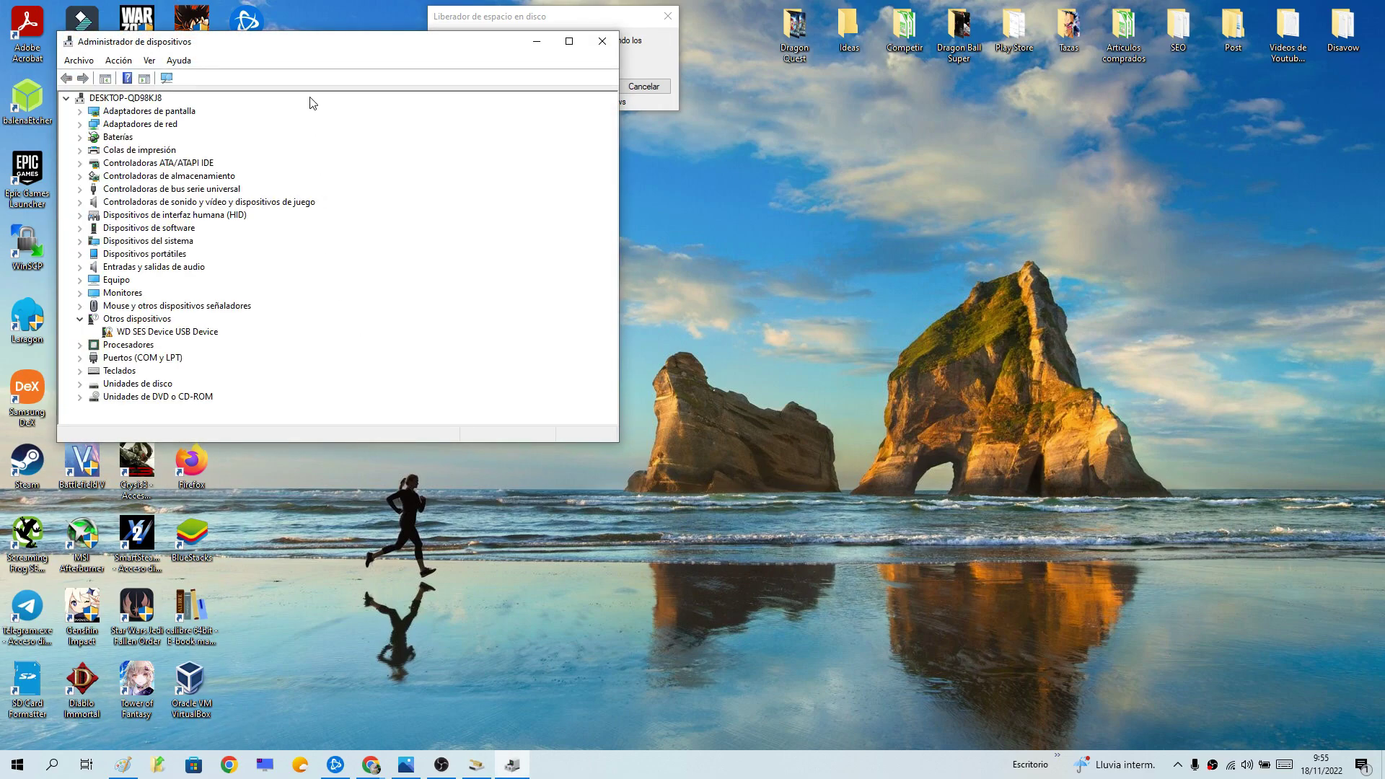
drag(312, 48, 653, 174)
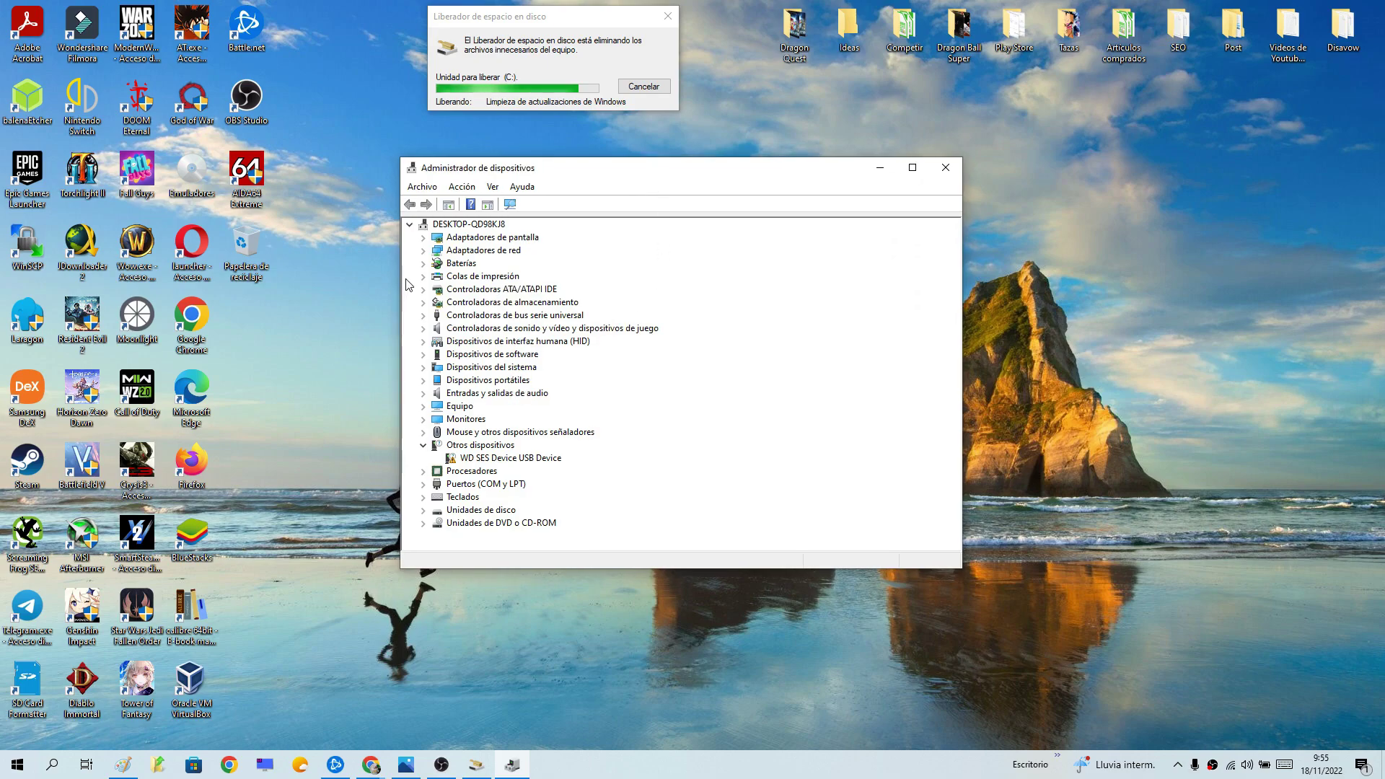
click(430, 238)
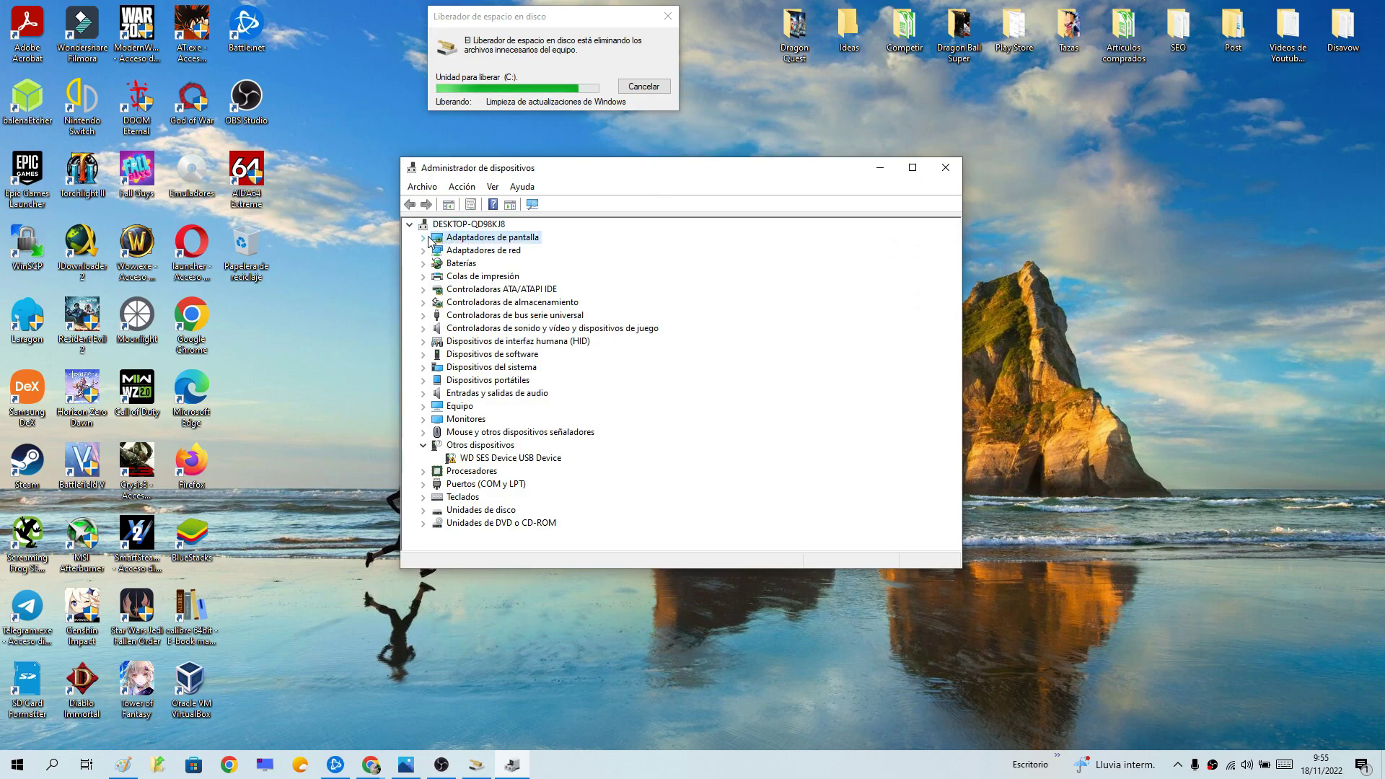
click(425, 238)
click(517, 251)
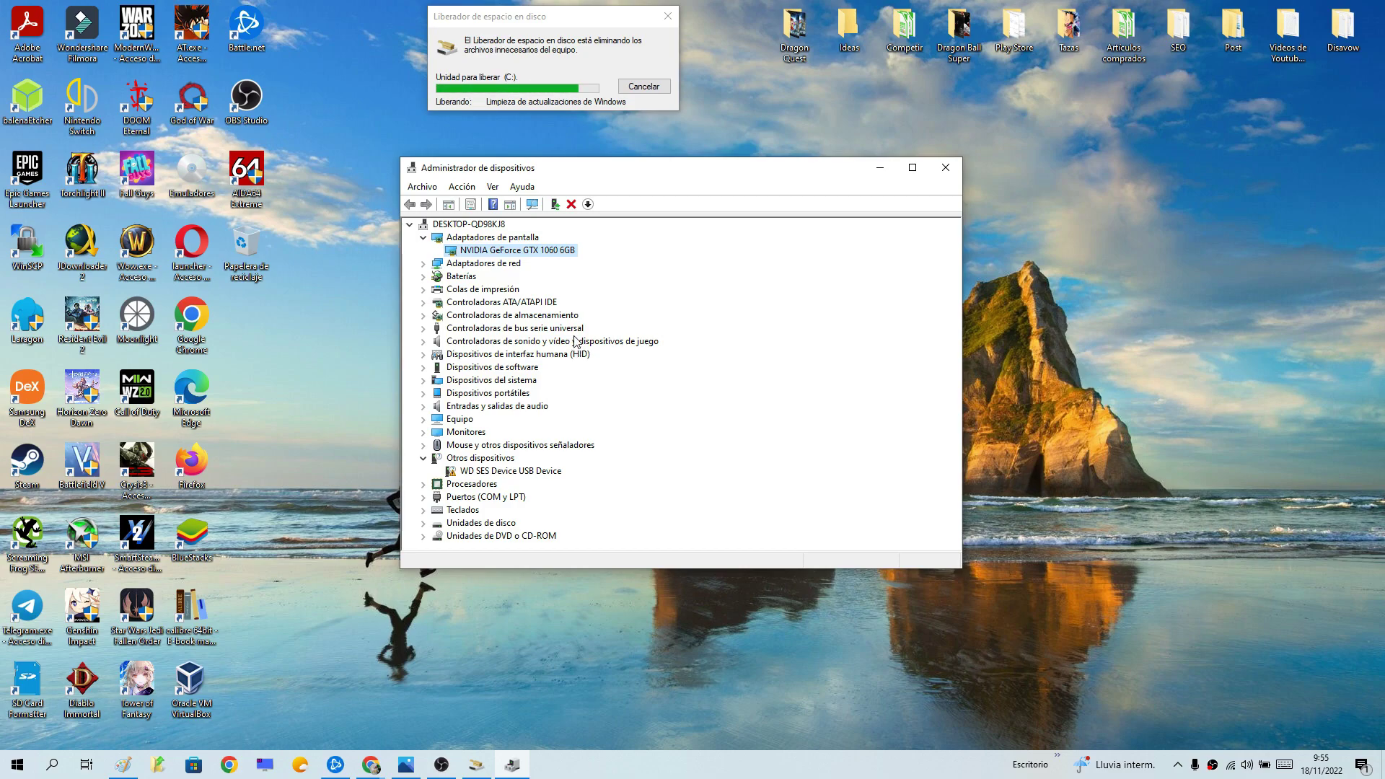
Search automatically for an updated driver for the NVIDIA GeForce GTX 1060 6GB and close Administrador de dispositivos.
right_click(574, 257)
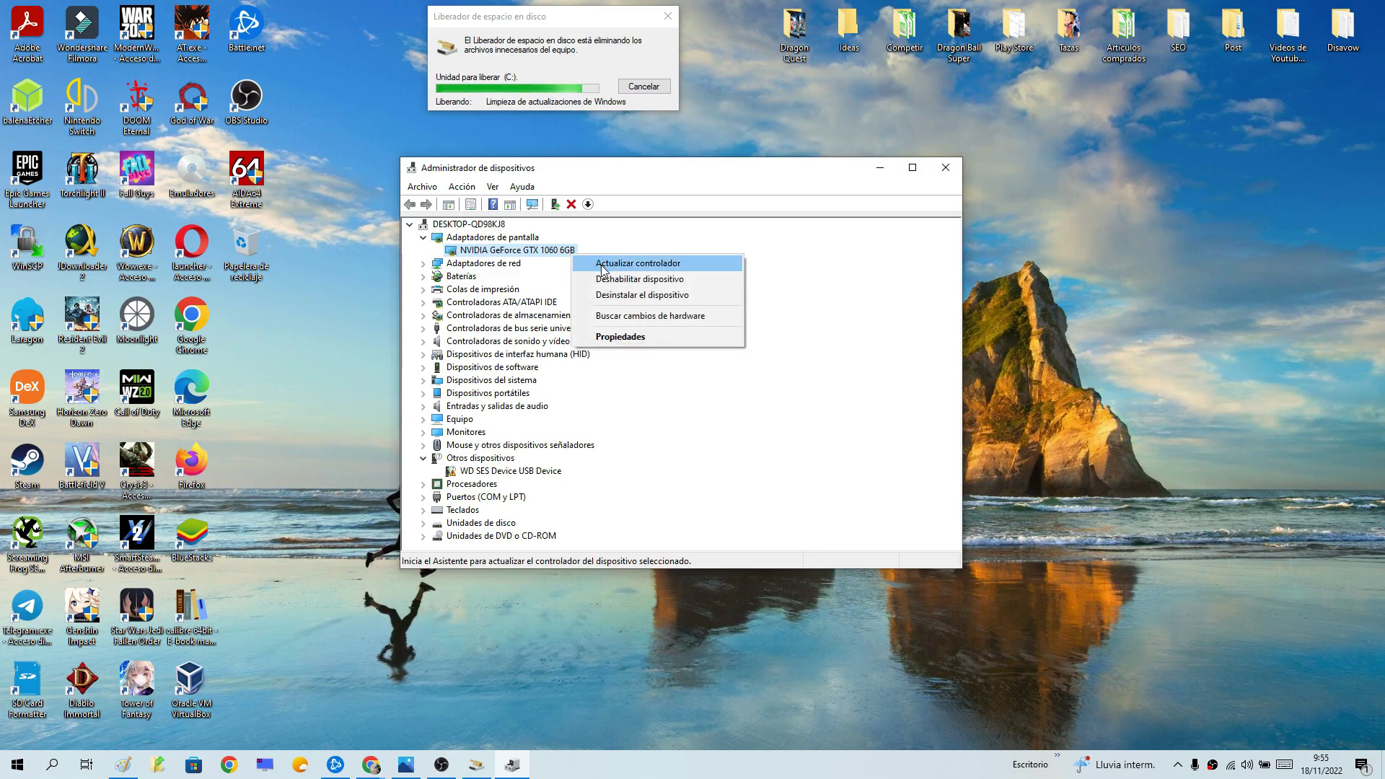
click(604, 264)
drag(642, 241, 747, 303)
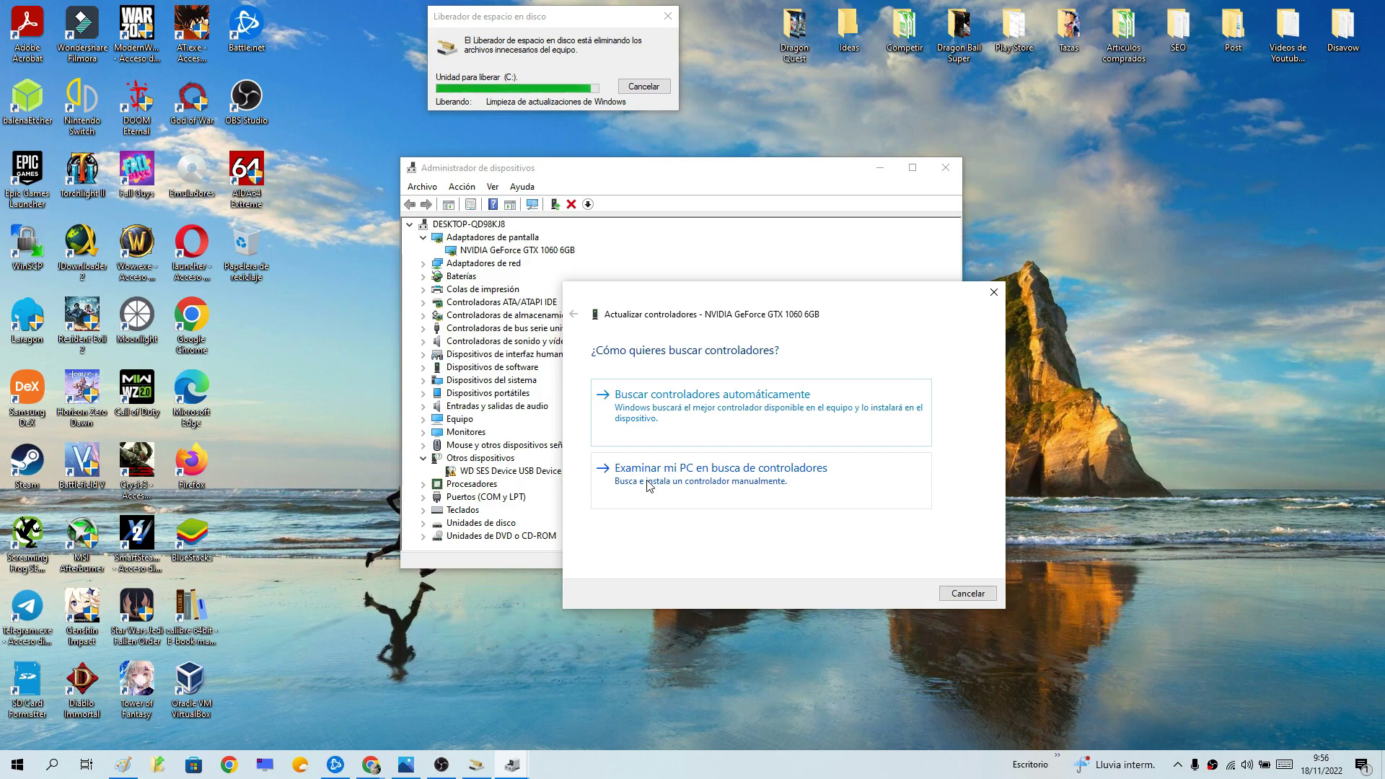
click(646, 433)
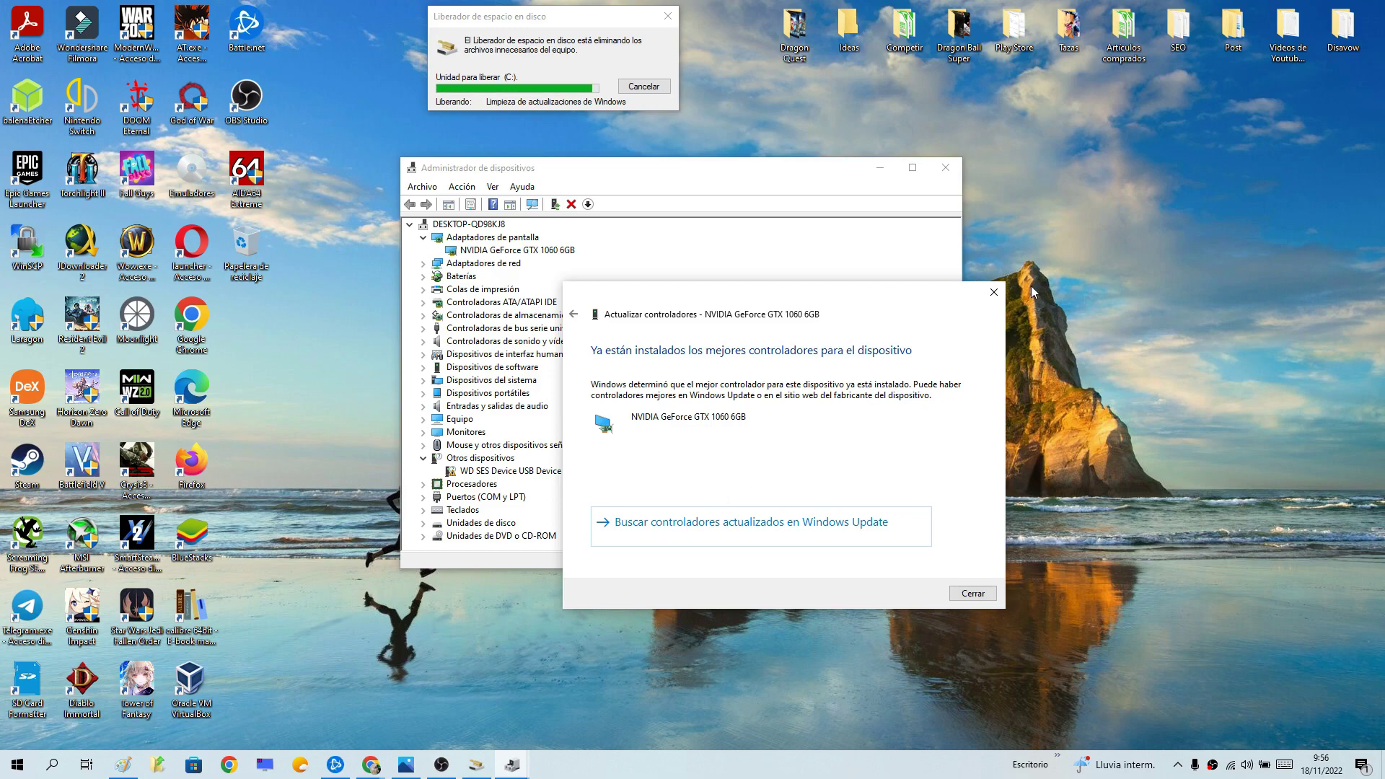
click(993, 292)
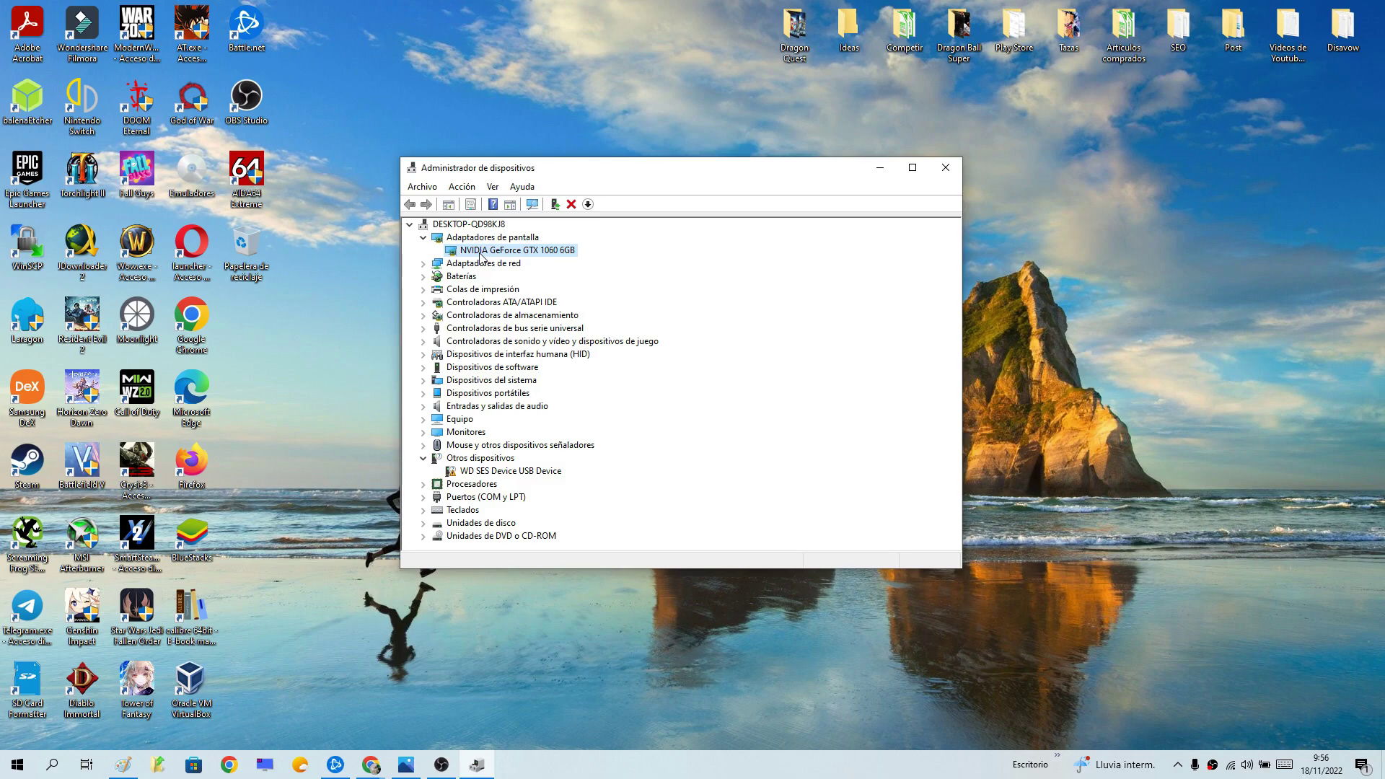
click(945, 169)
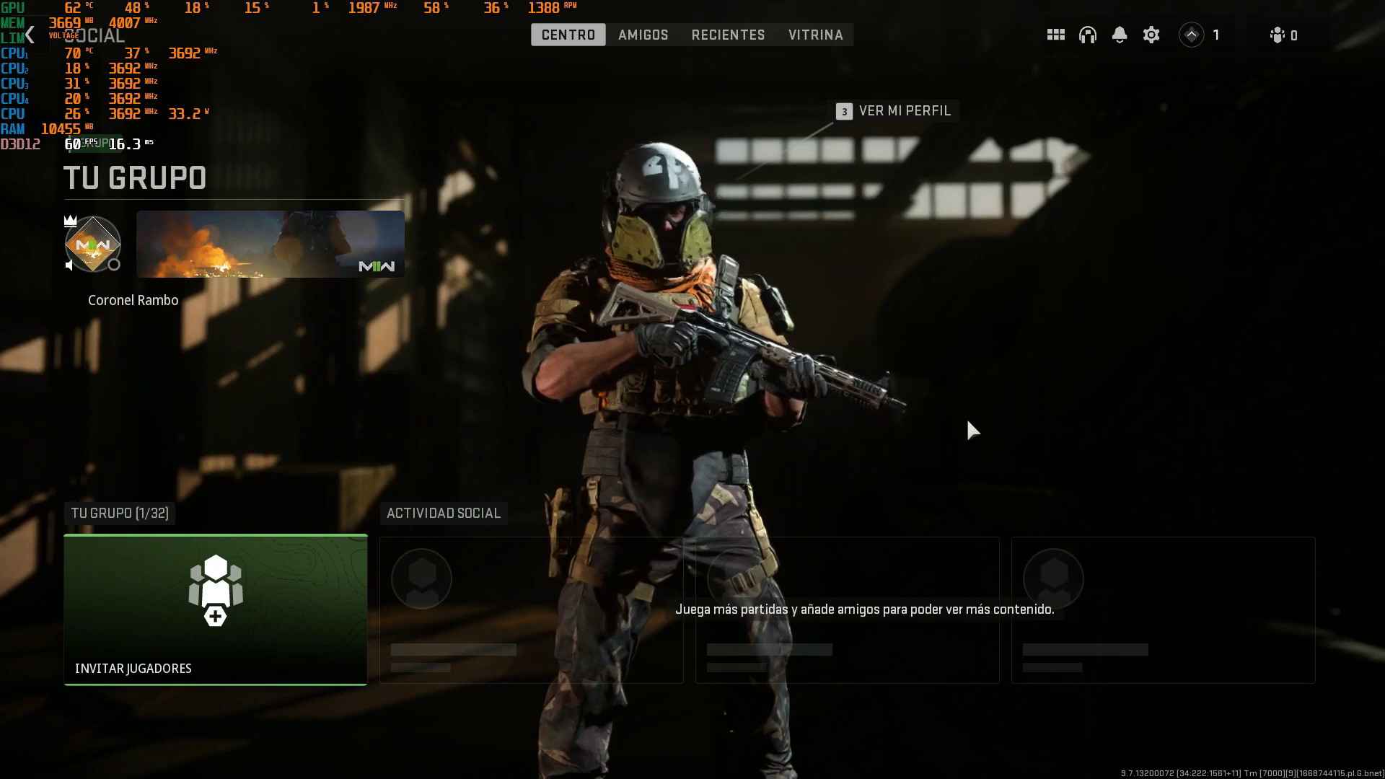
In Call of Duty, open the graphics settings and look through the Pantalla, Calidad and Ver sections.
click(1151, 37)
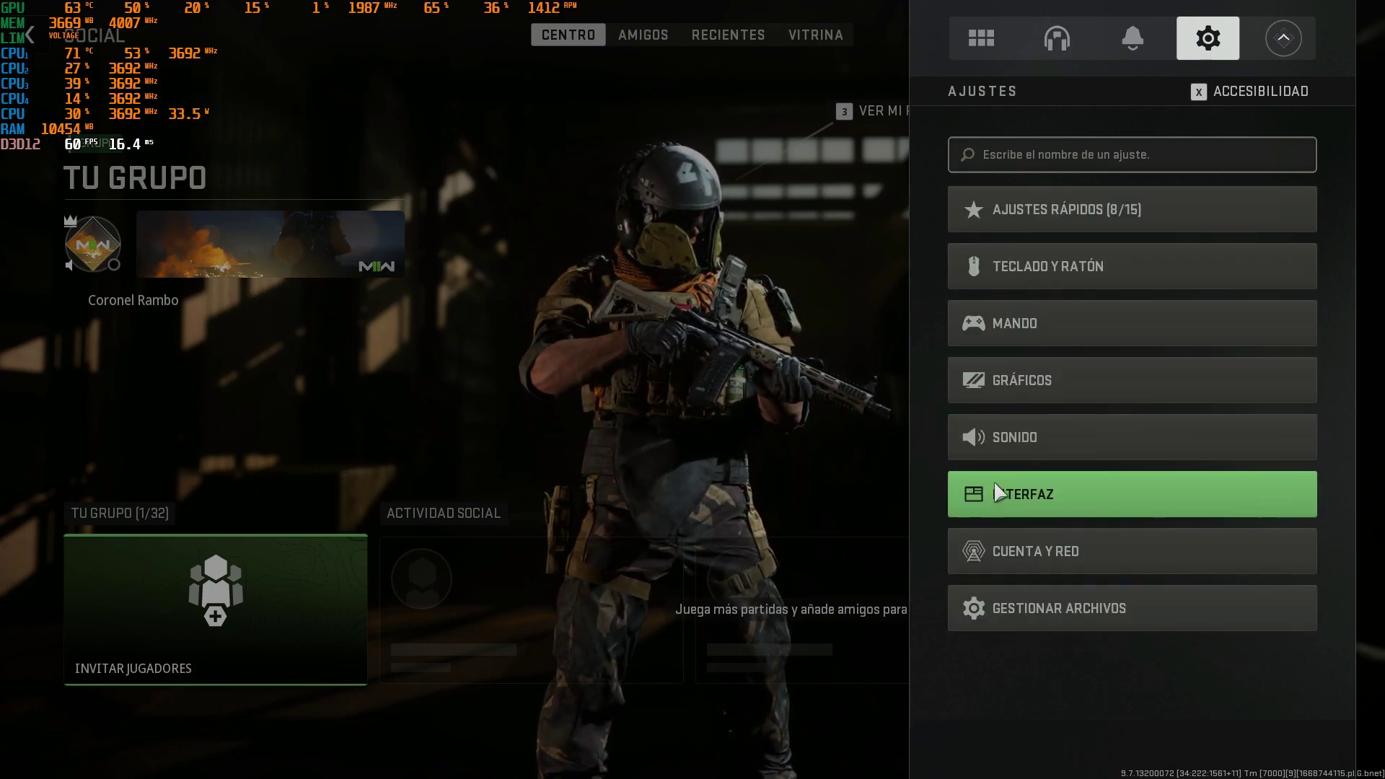
click(1059, 393)
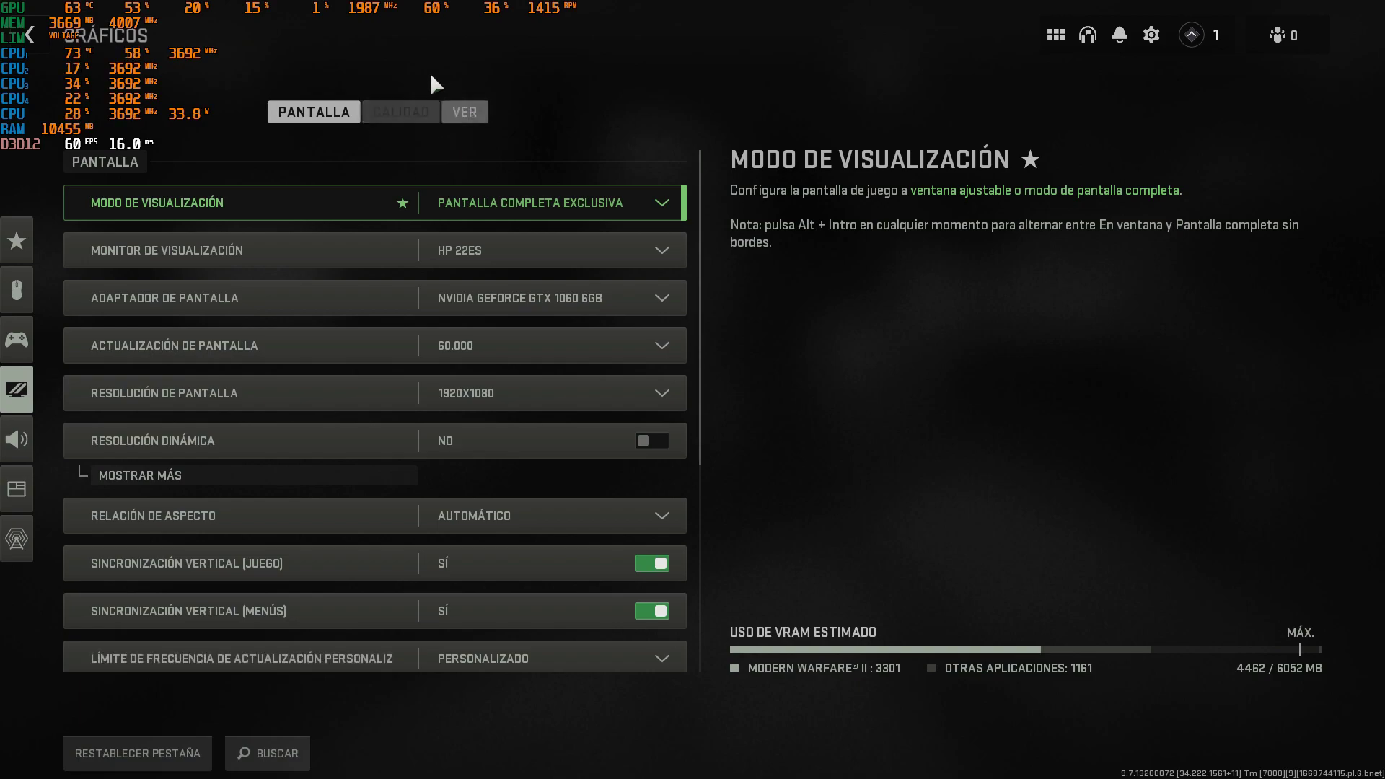
click(421, 117)
click(474, 115)
click(318, 115)
click(391, 109)
click(326, 111)
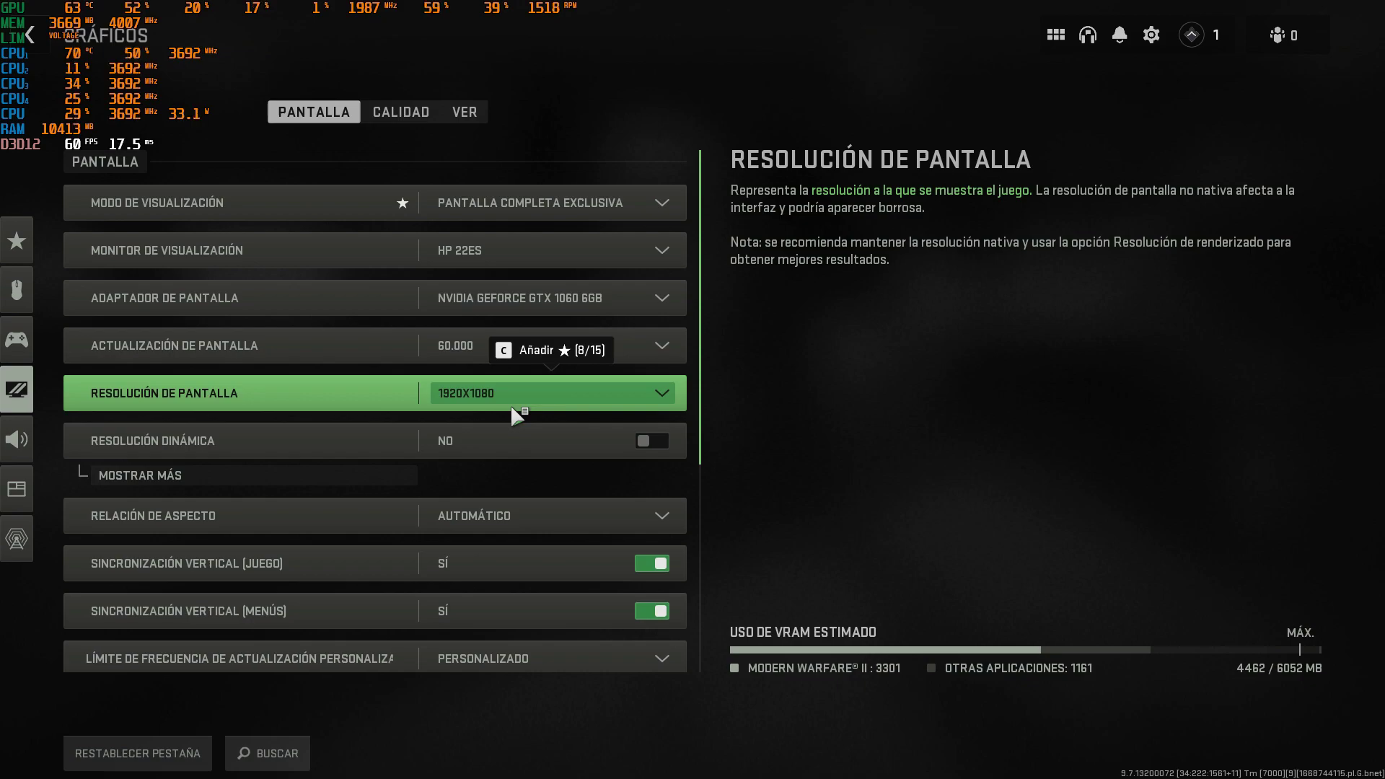
Set the screen resolution to 1280X720 and restore it to 1920X1080.
click(546, 403)
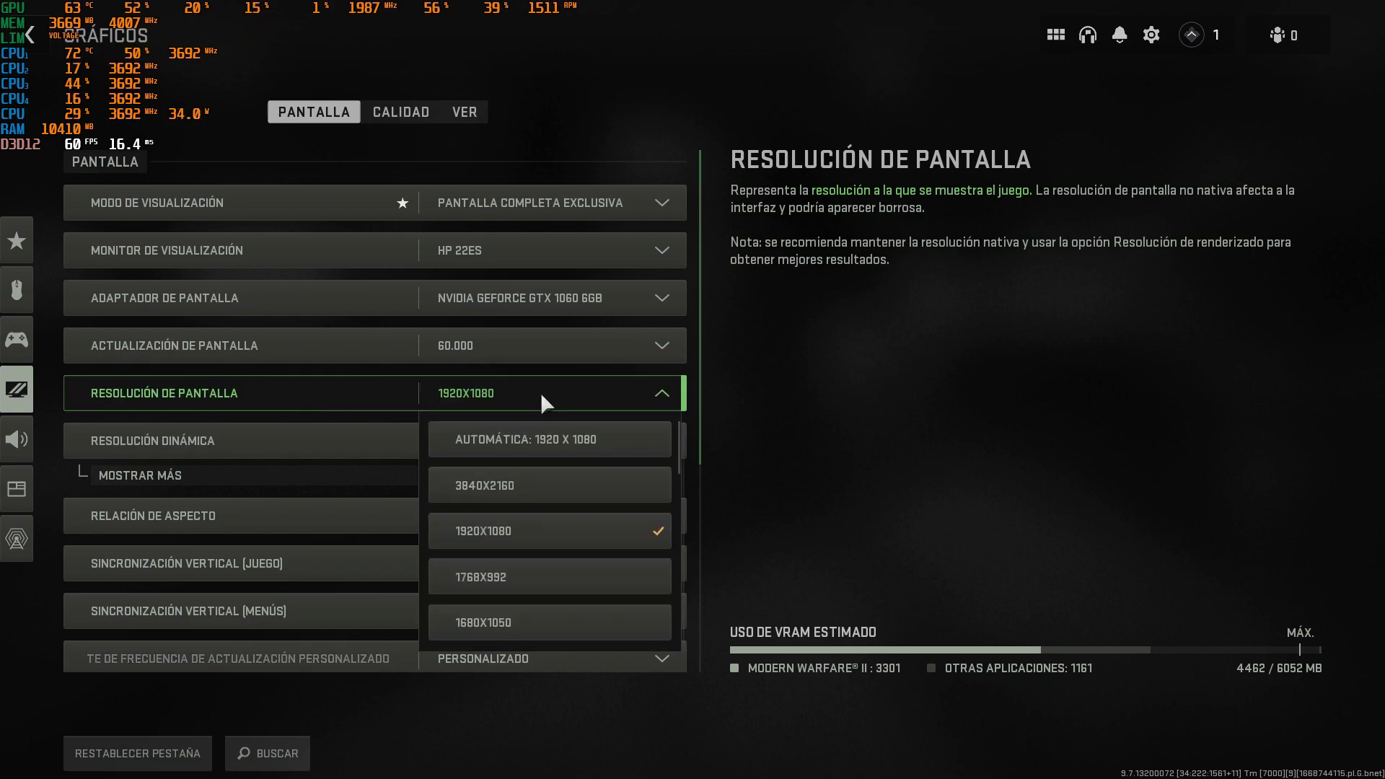
scroll(577, 525, down, 1)
scroll(577, 525, down, 3)
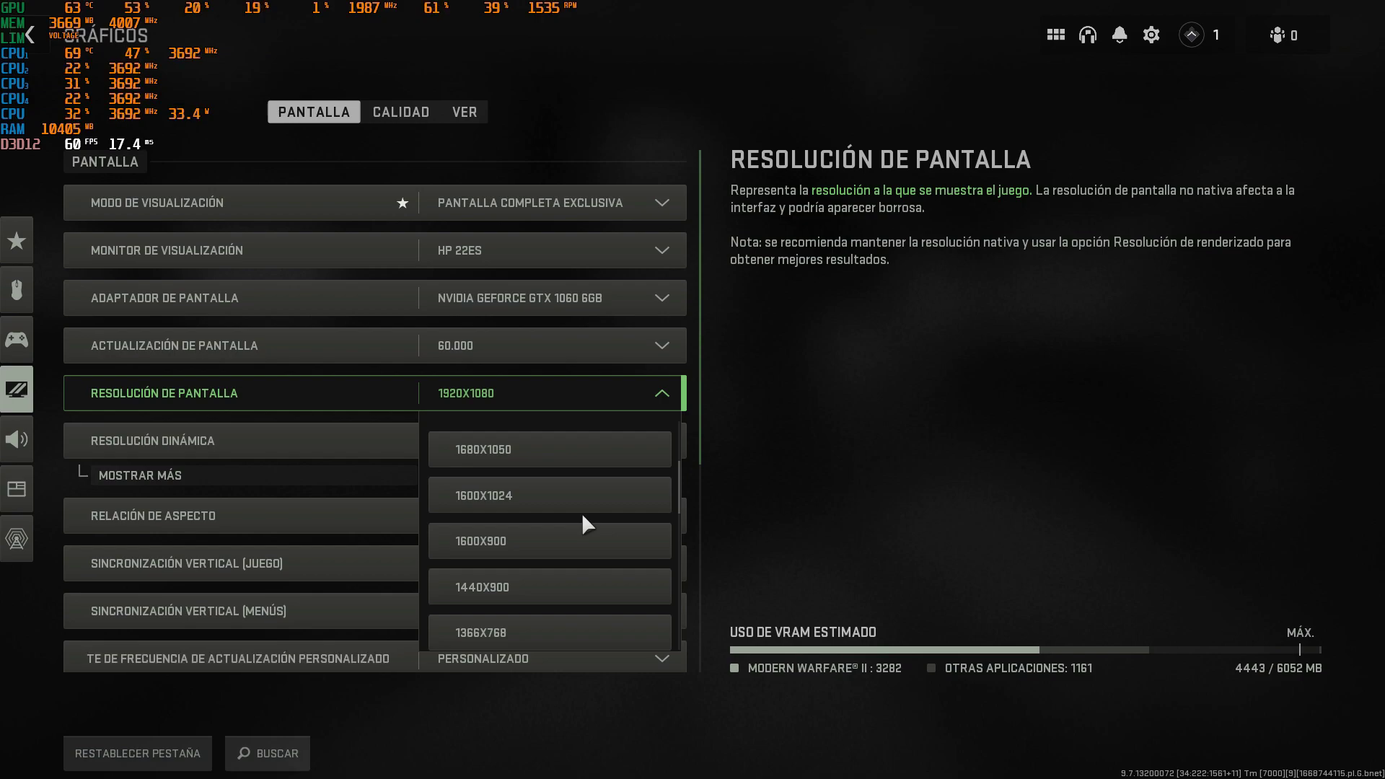
scroll(581, 512, down, 1)
scroll(582, 524, down, 2)
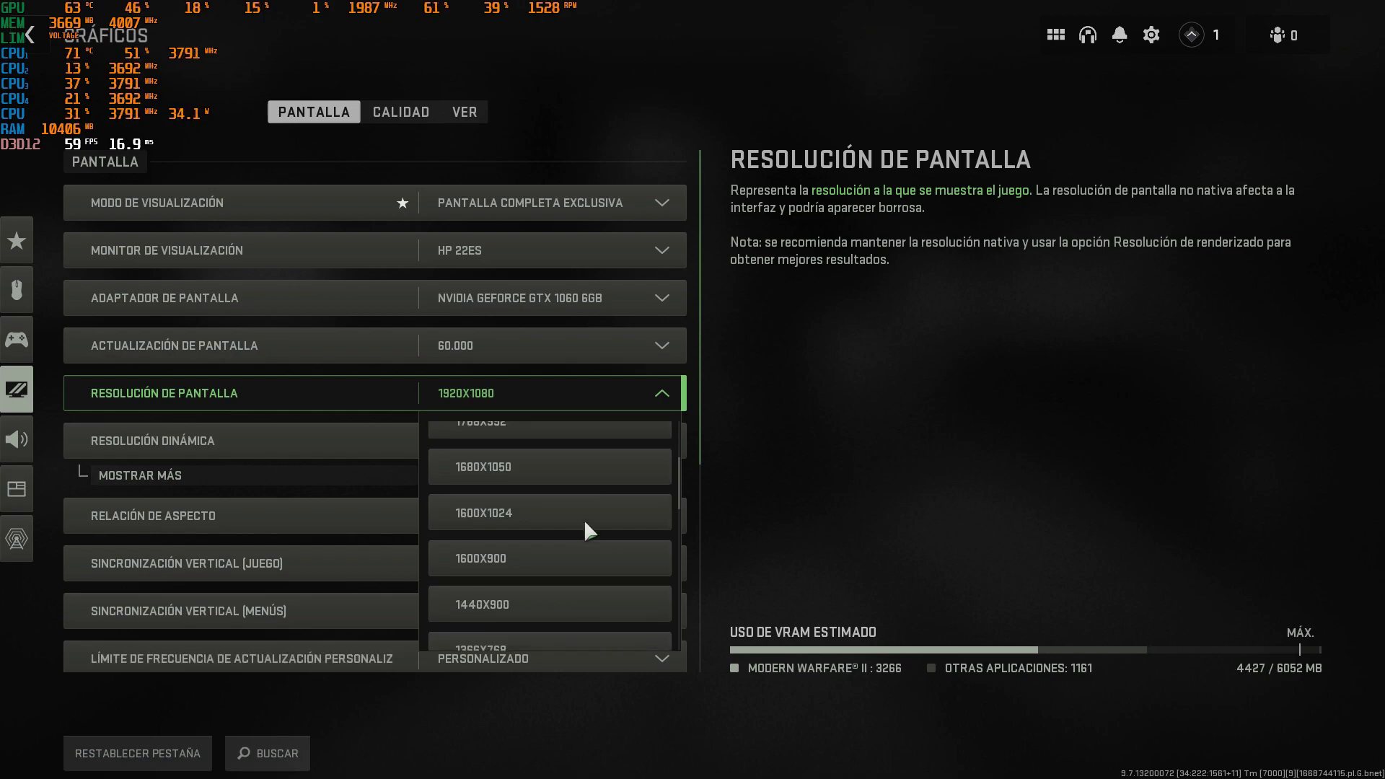
scroll(570, 601, down, 7)
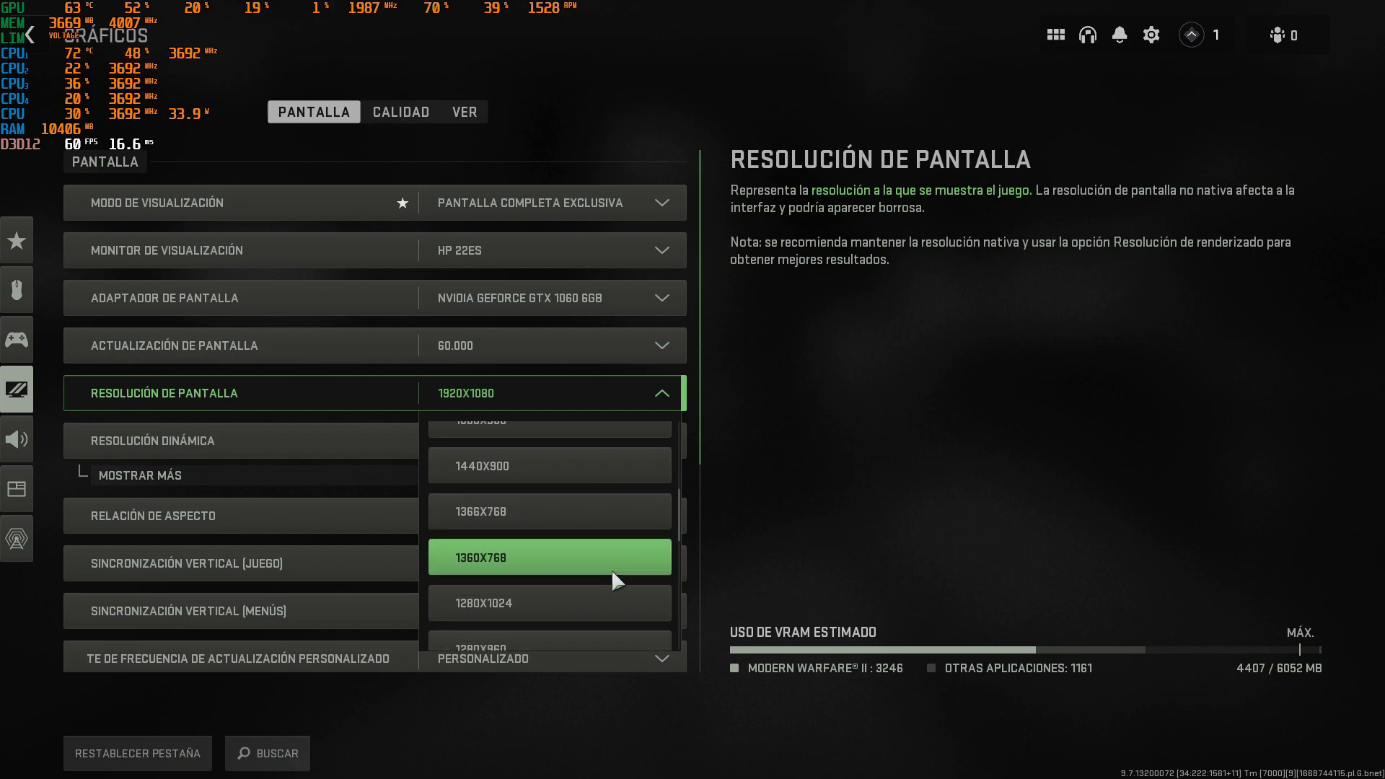
scroll(621, 584, down, 7)
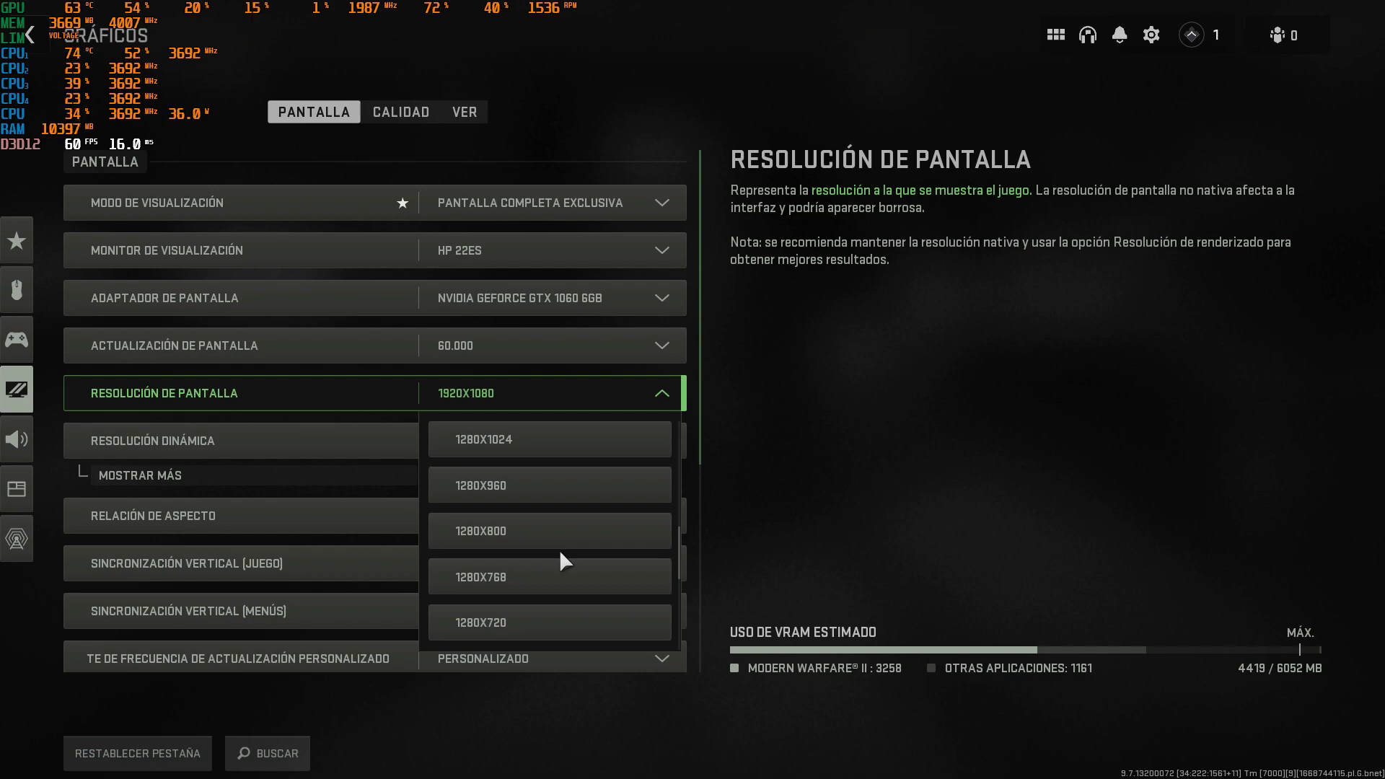
scroll(560, 552, down, 1)
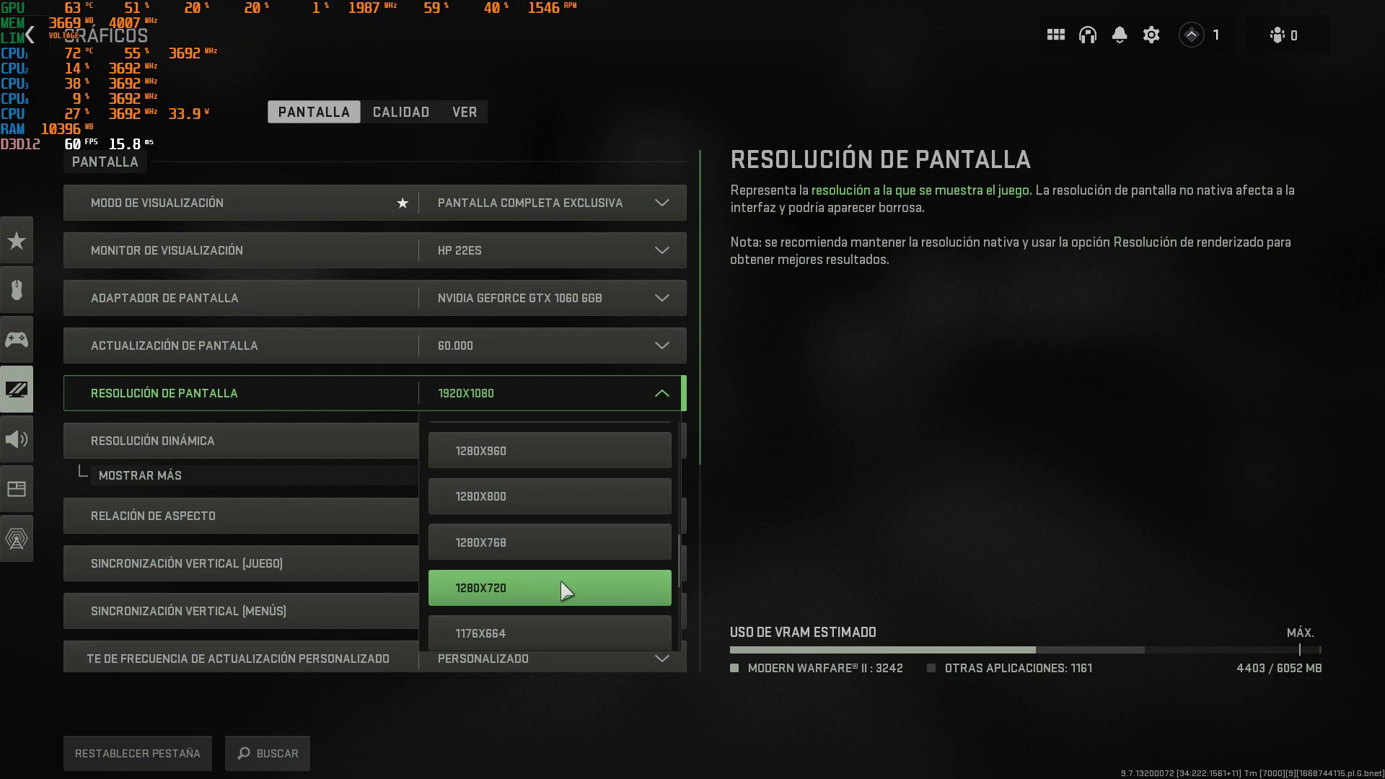
click(561, 584)
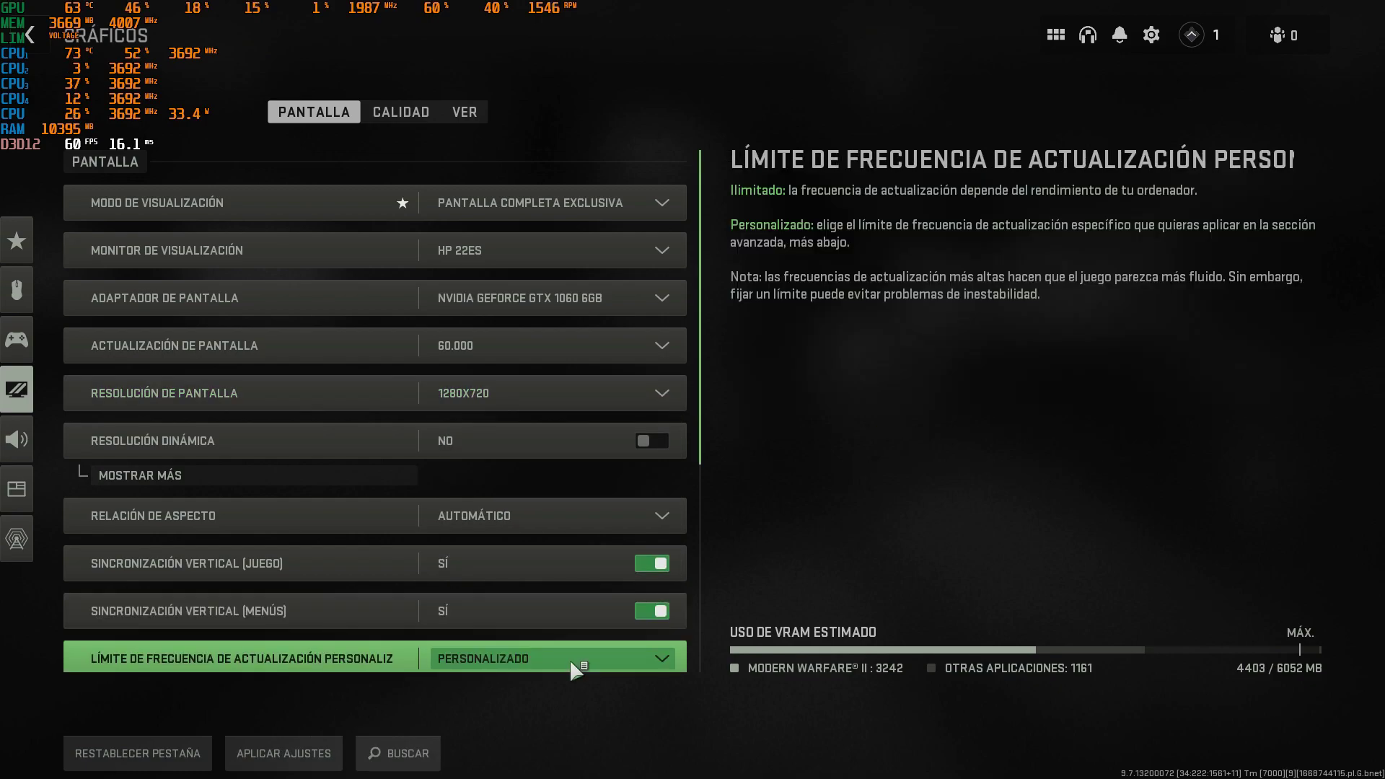
click(511, 397)
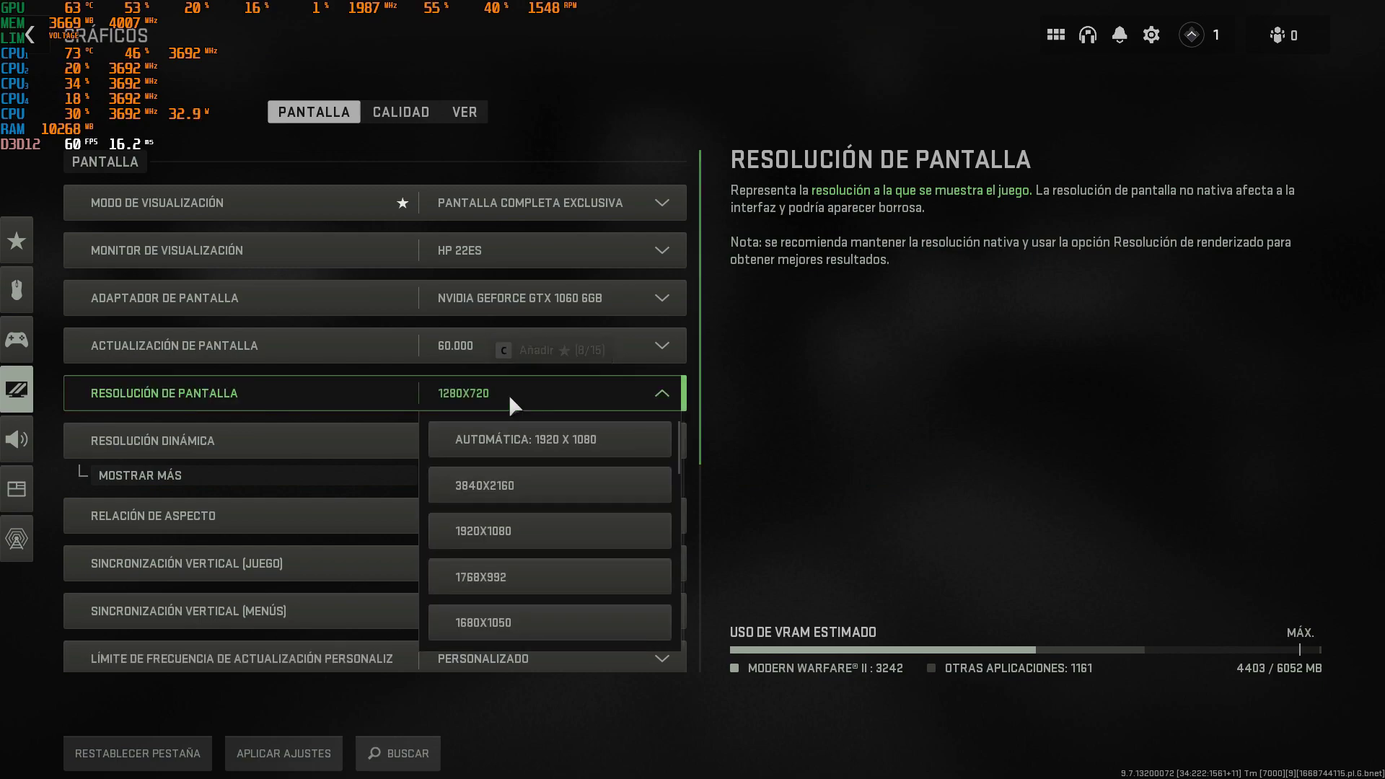
click(490, 531)
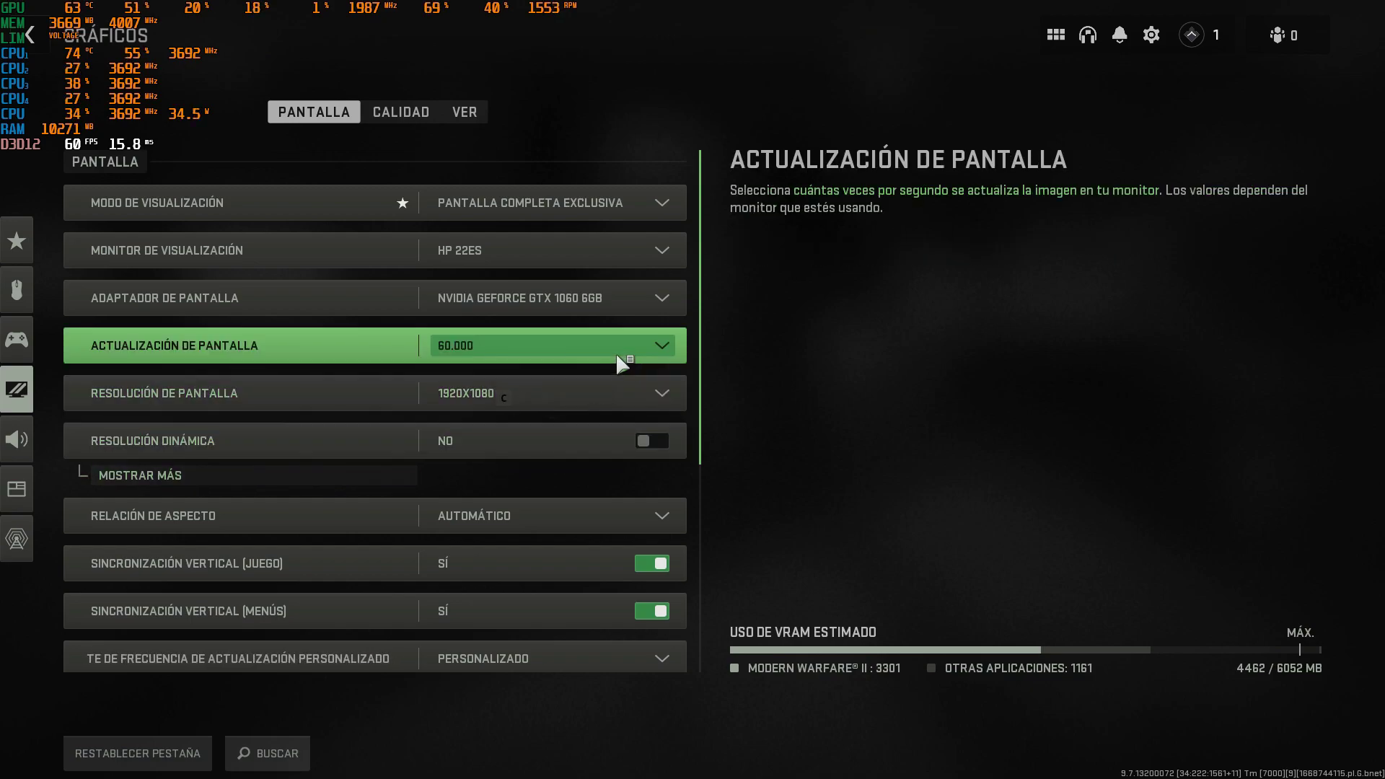
Enable Resolución dinámica and expand its additional options.
click(640, 434)
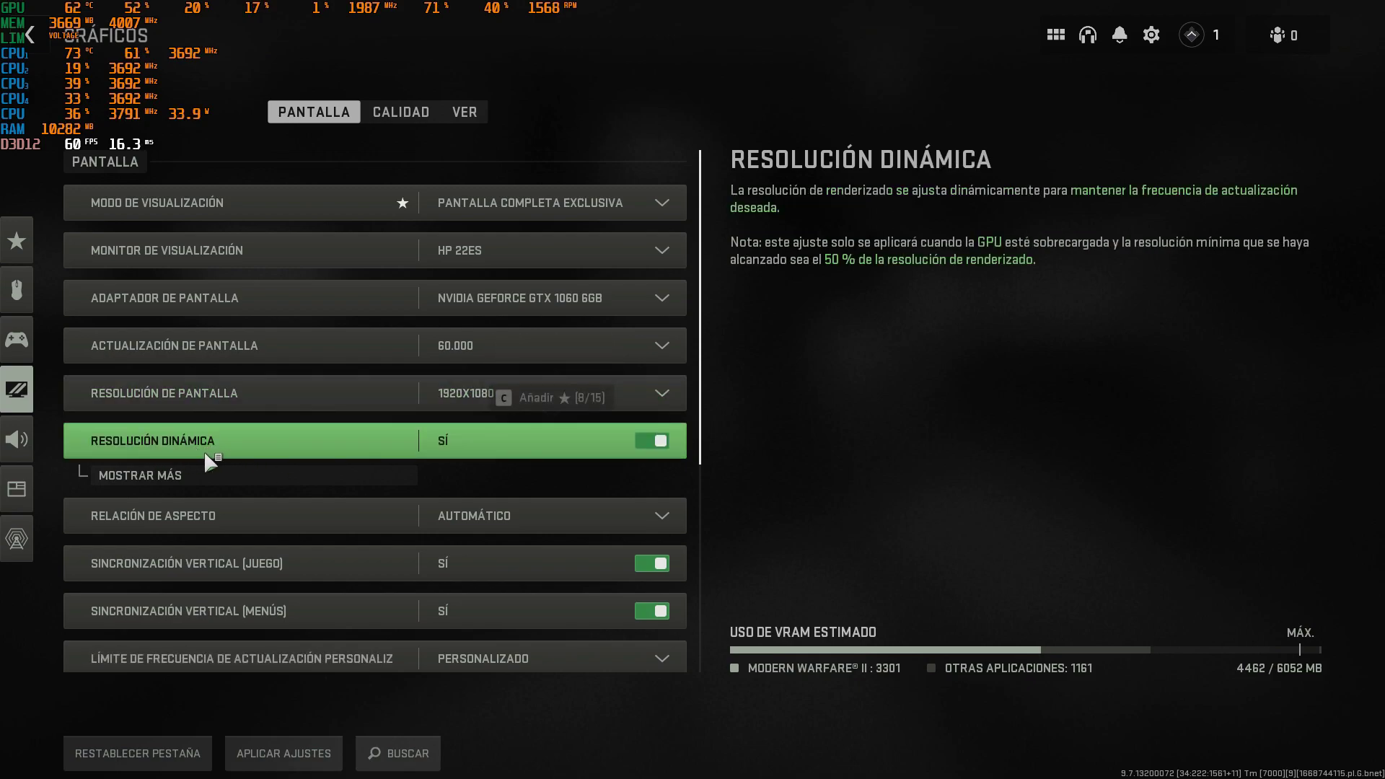
click(184, 473)
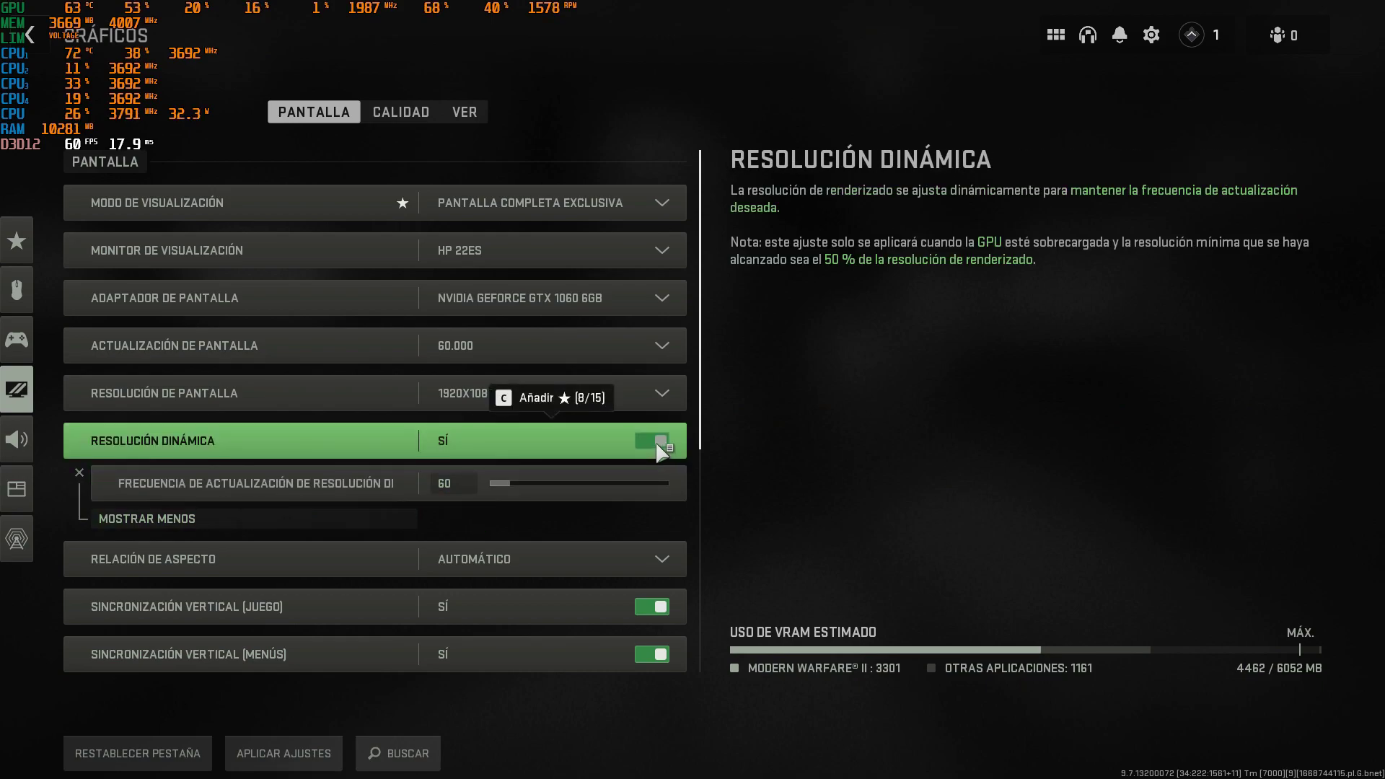
Review the refresh rates available for Actualización de pantalla.
click(603, 349)
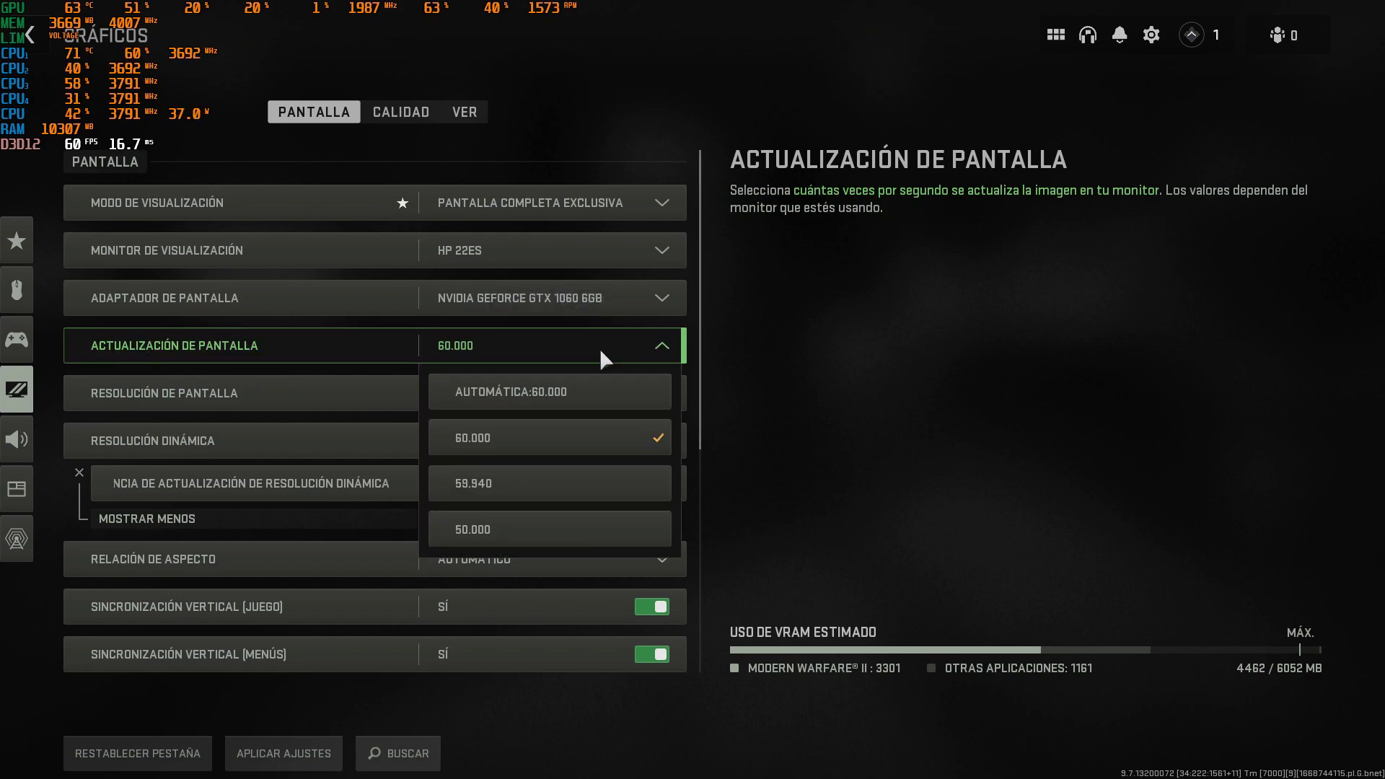
click(600, 348)
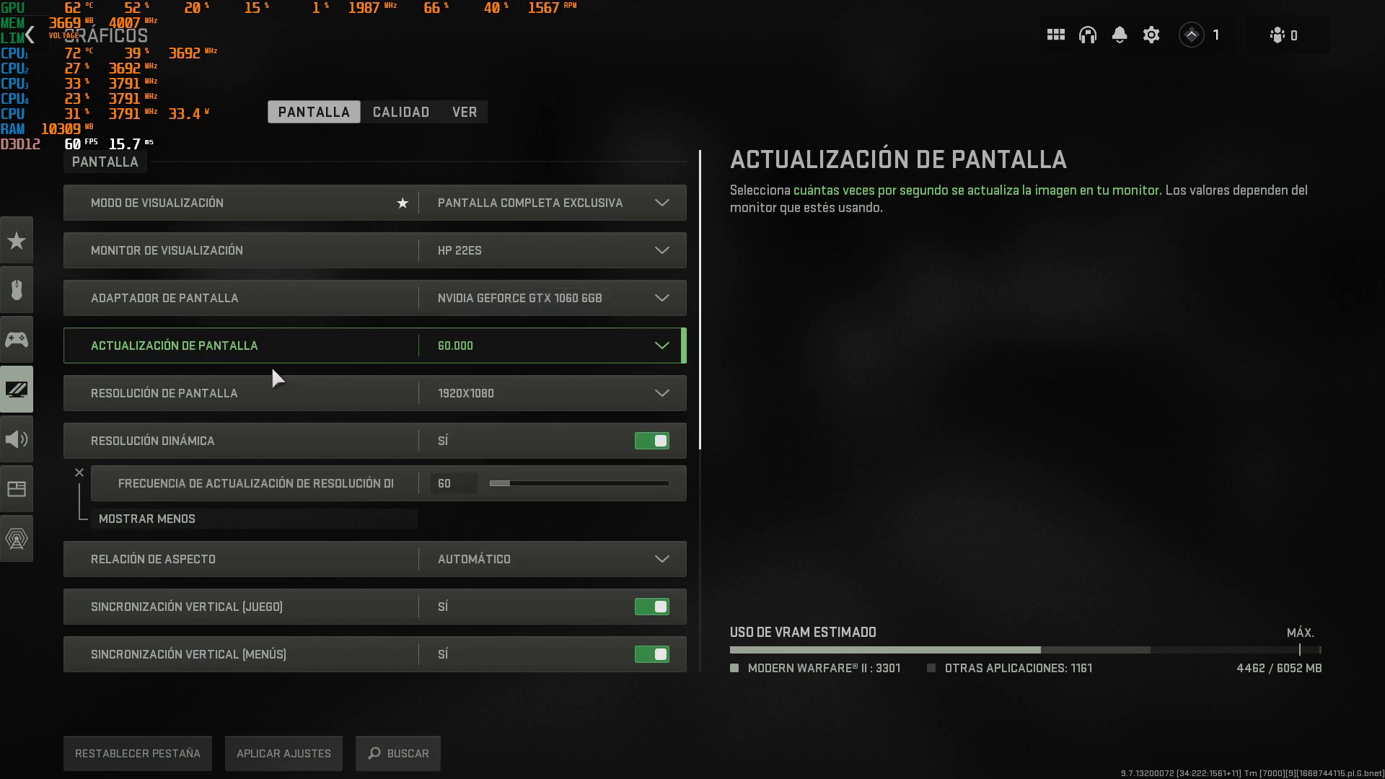
click(564, 344)
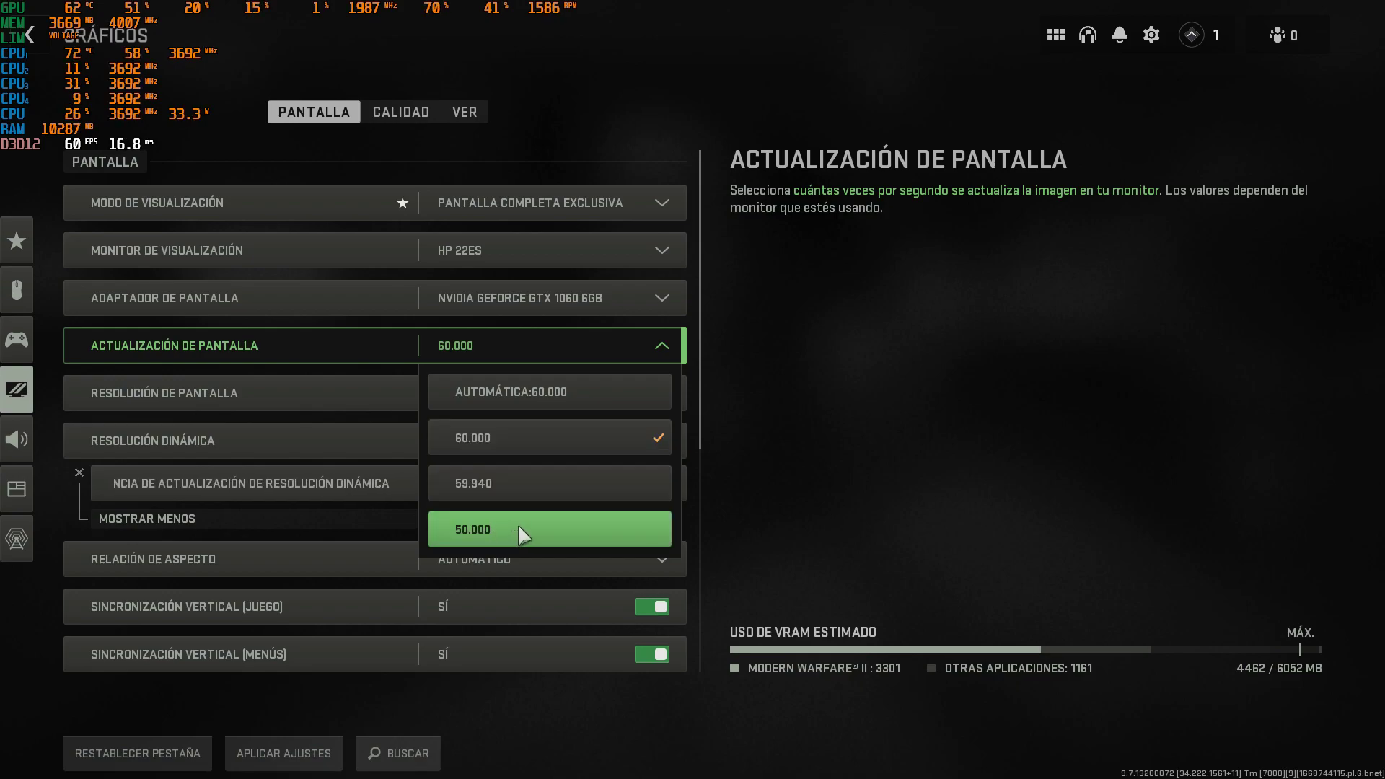
click(591, 339)
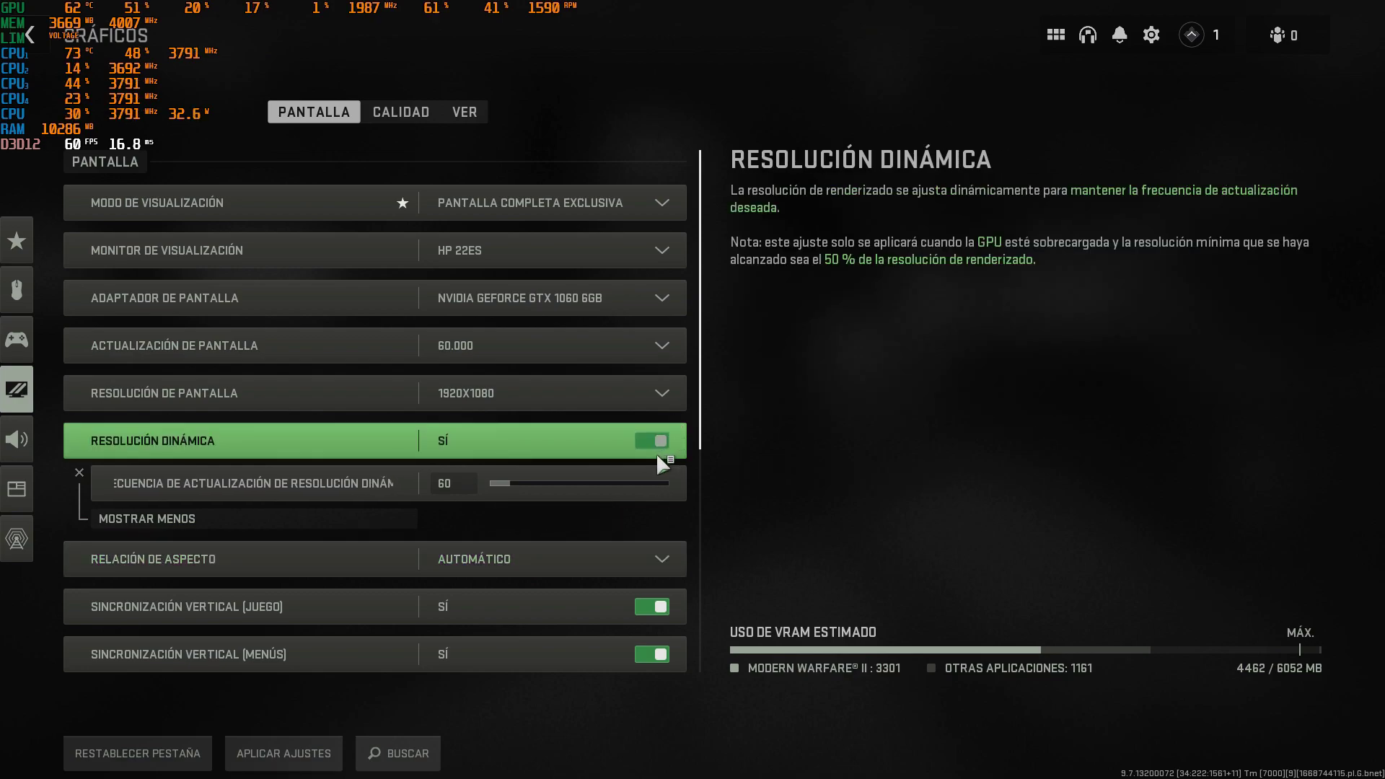
Turn off Sincronización vertical for both the game and the menus.
scroll(655, 453, down, 3)
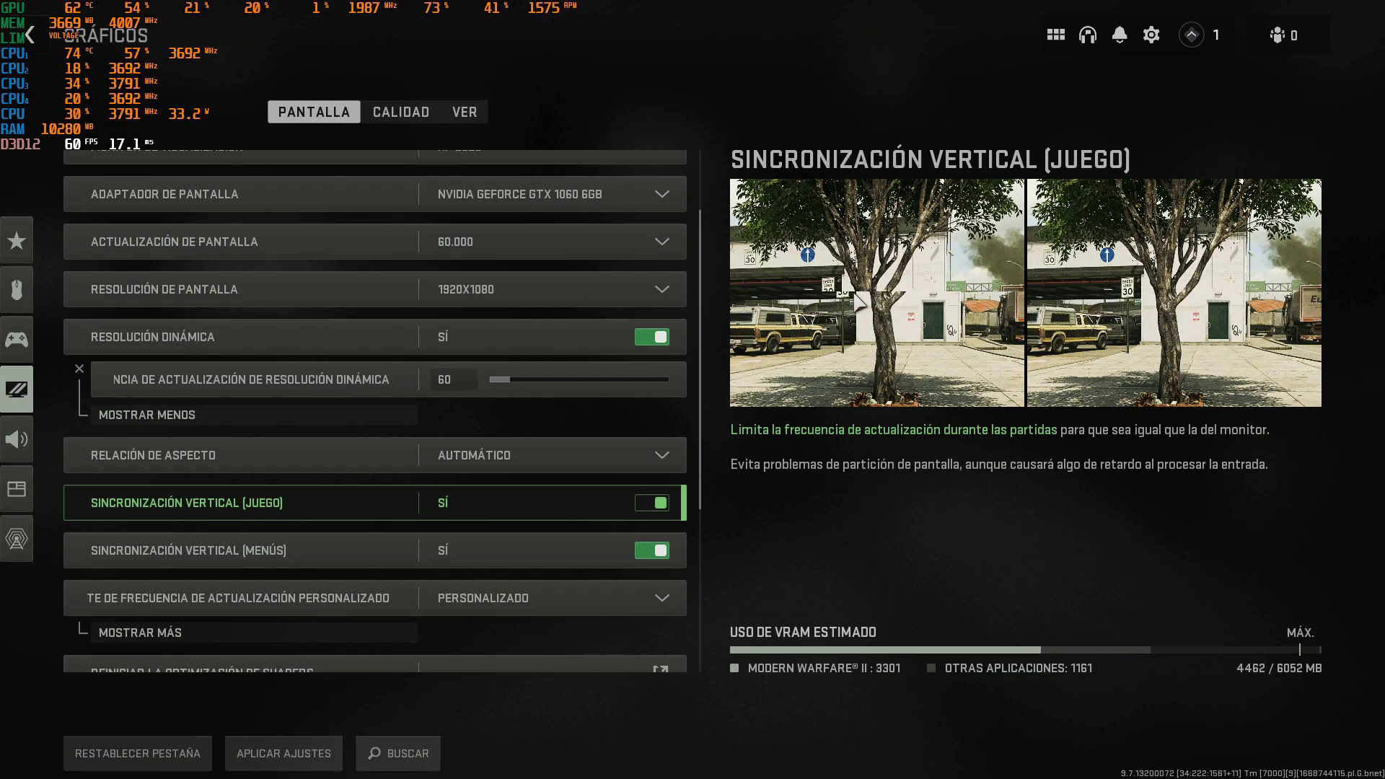
click(653, 504)
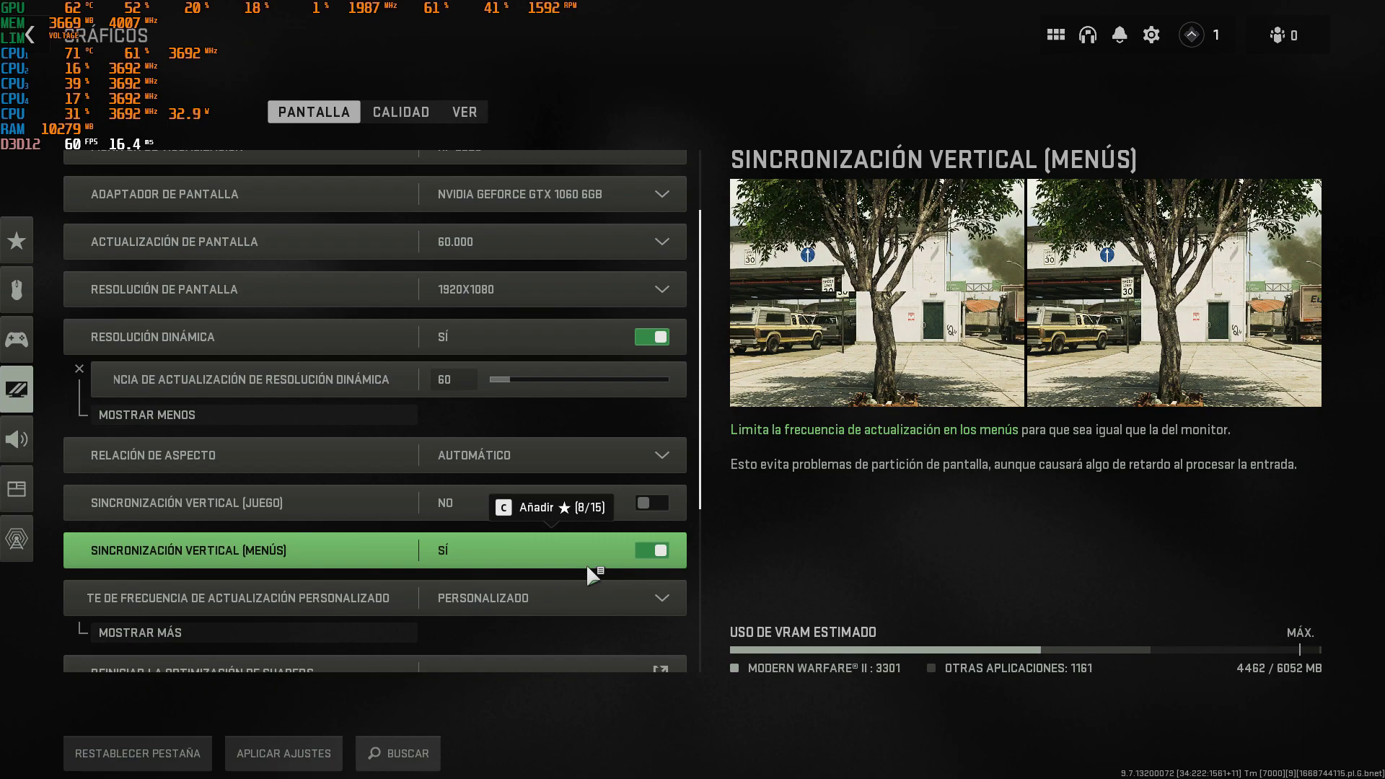
click(653, 549)
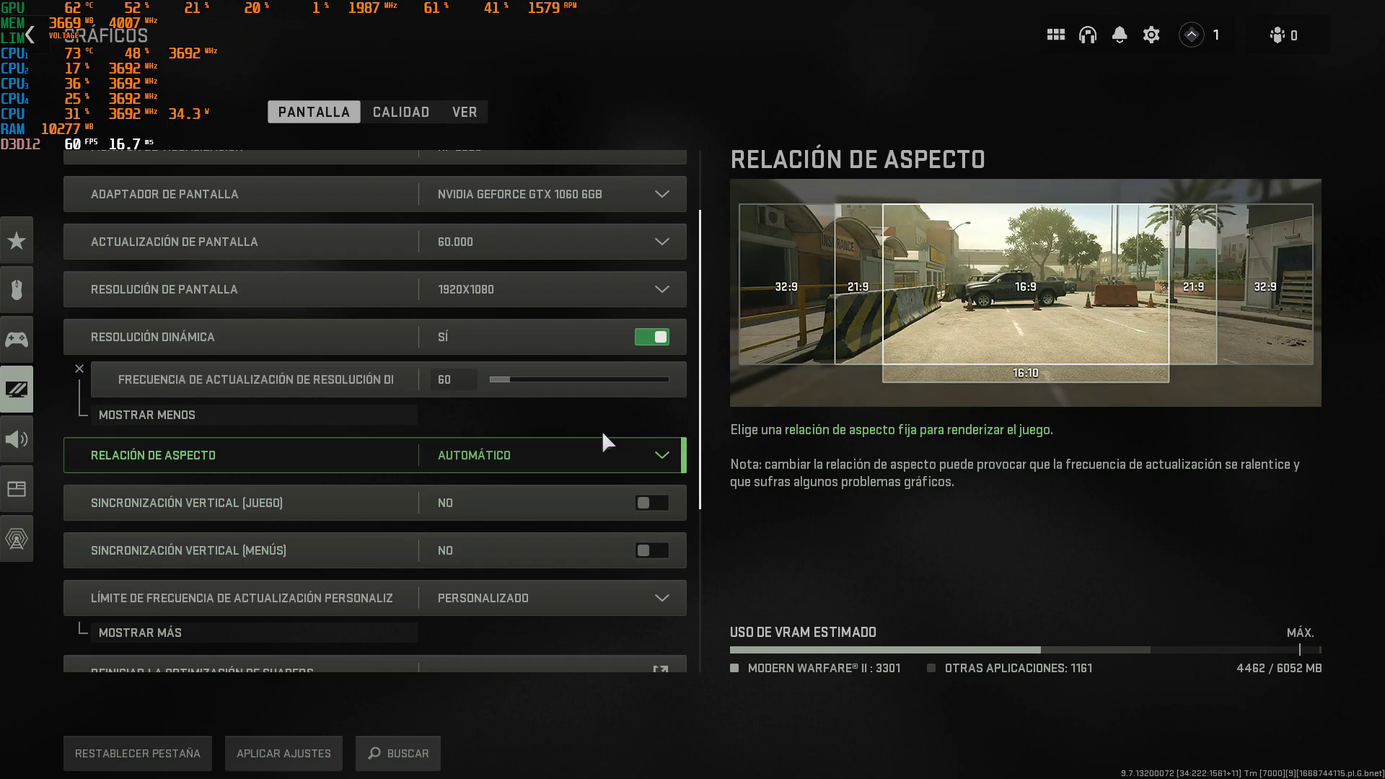
Expand the custom frame rate limit options and set the limits for gameplay and out of focus to 35.
scroll(609, 440, down, 1)
scroll(610, 436, down, 1)
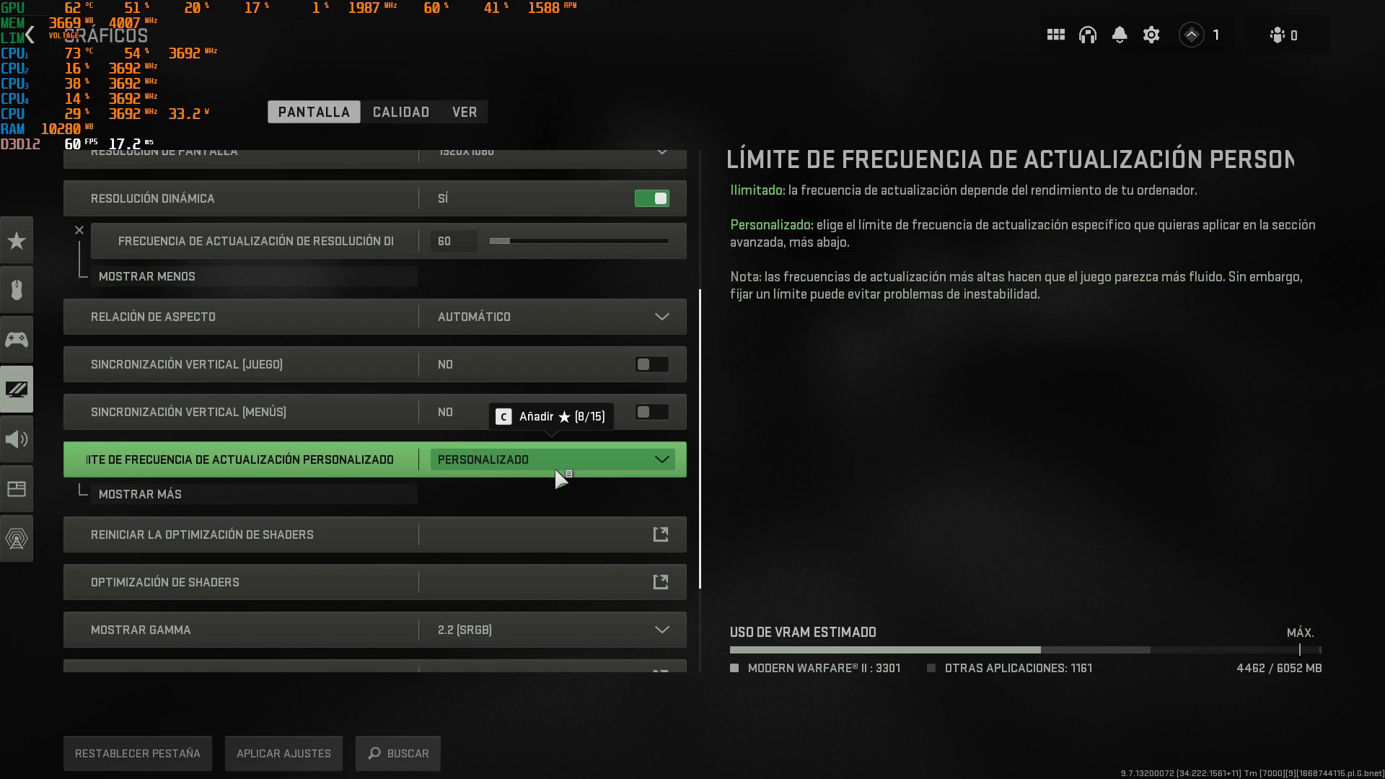
click(359, 494)
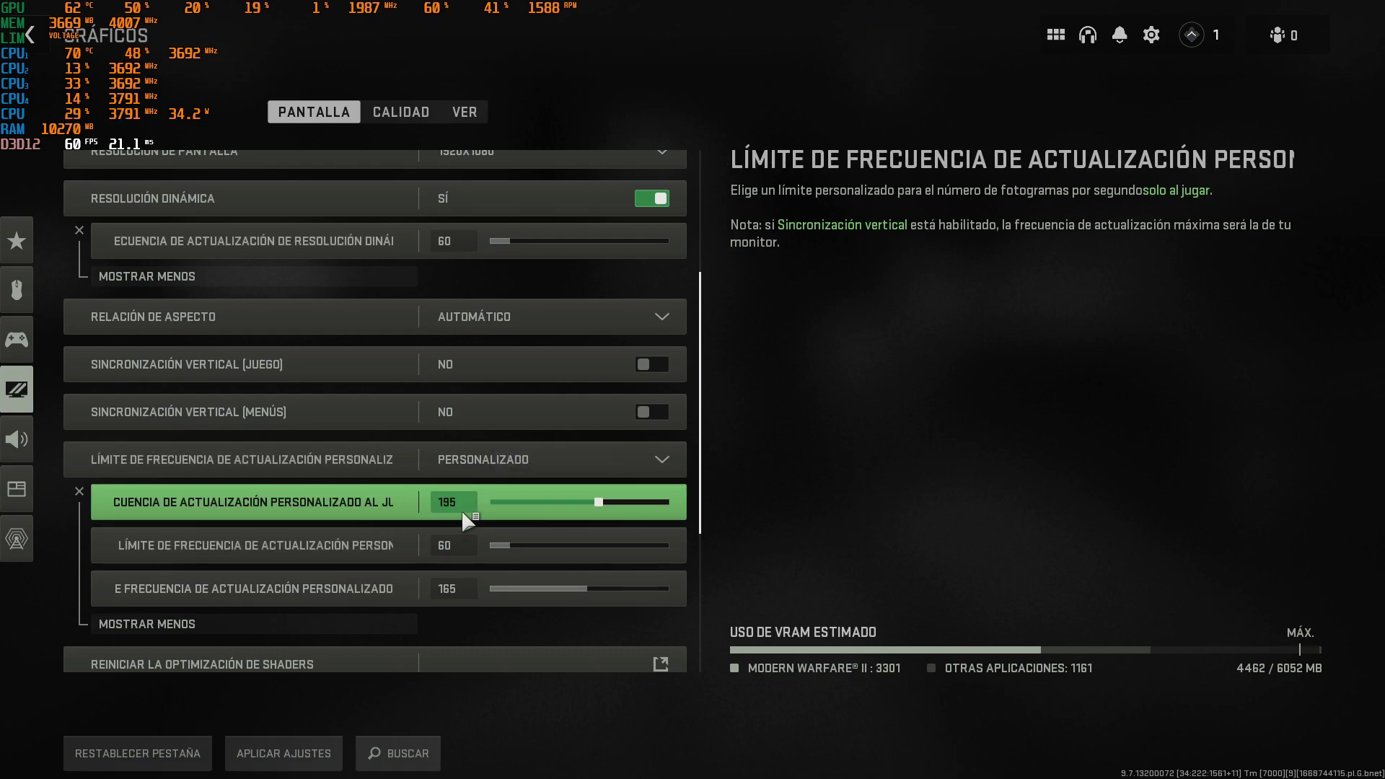
drag(600, 504, 514, 508)
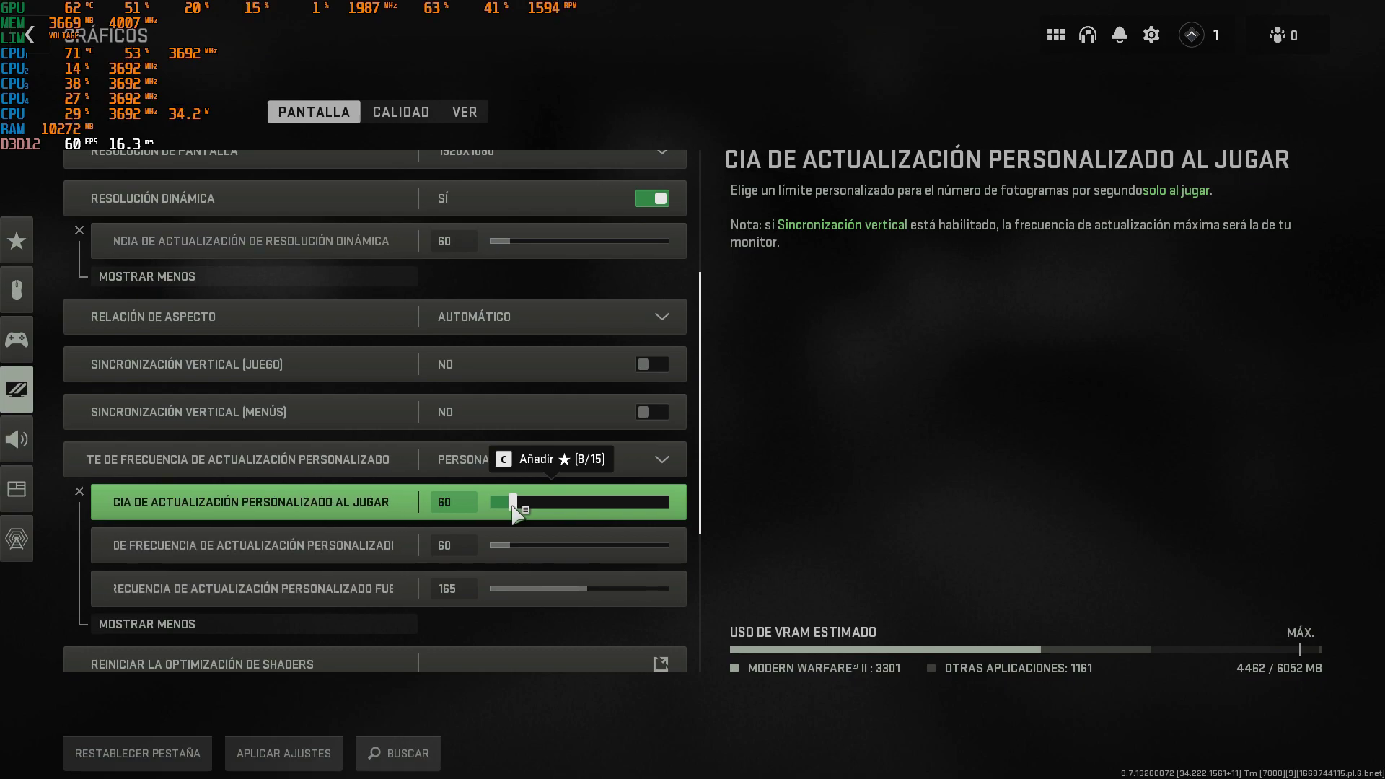
drag(505, 508, 499, 508)
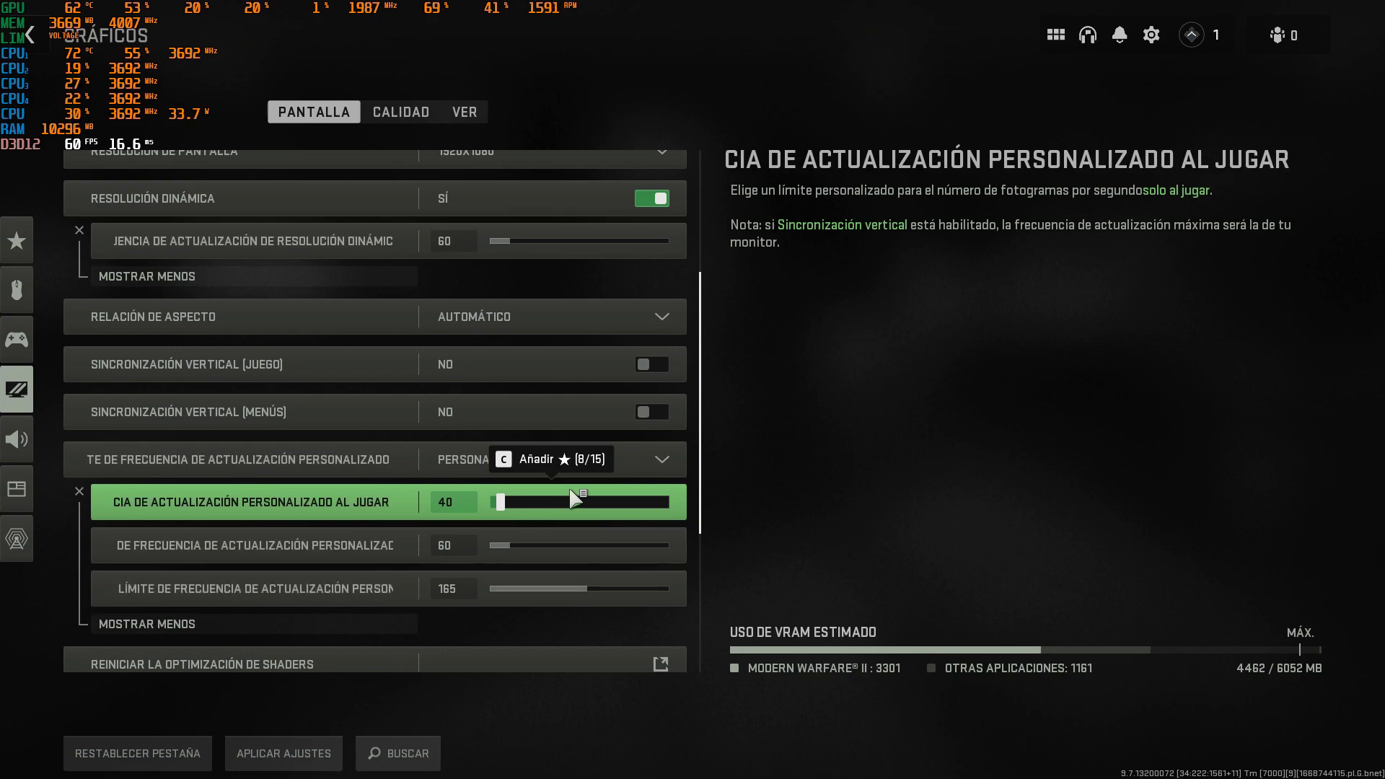
drag(504, 502, 500, 502)
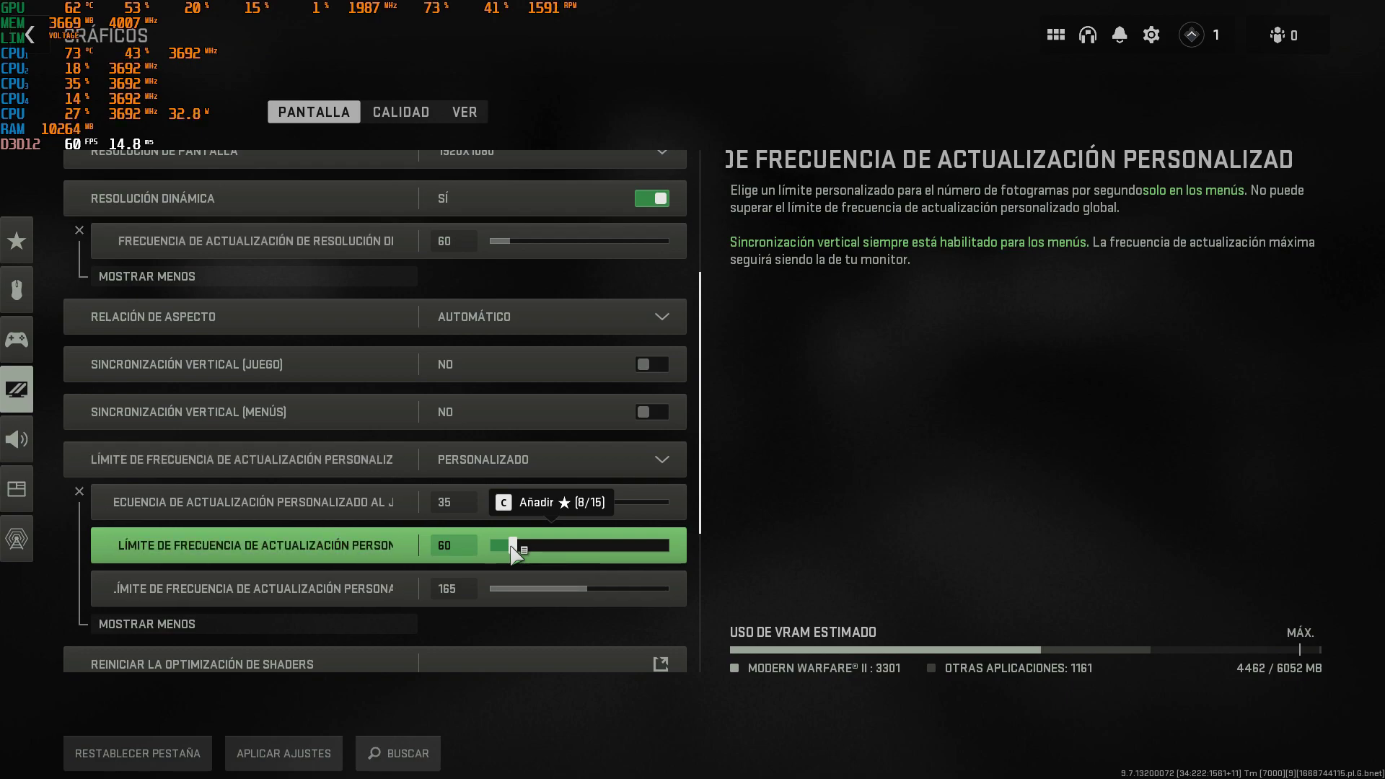
drag(588, 589, 515, 574)
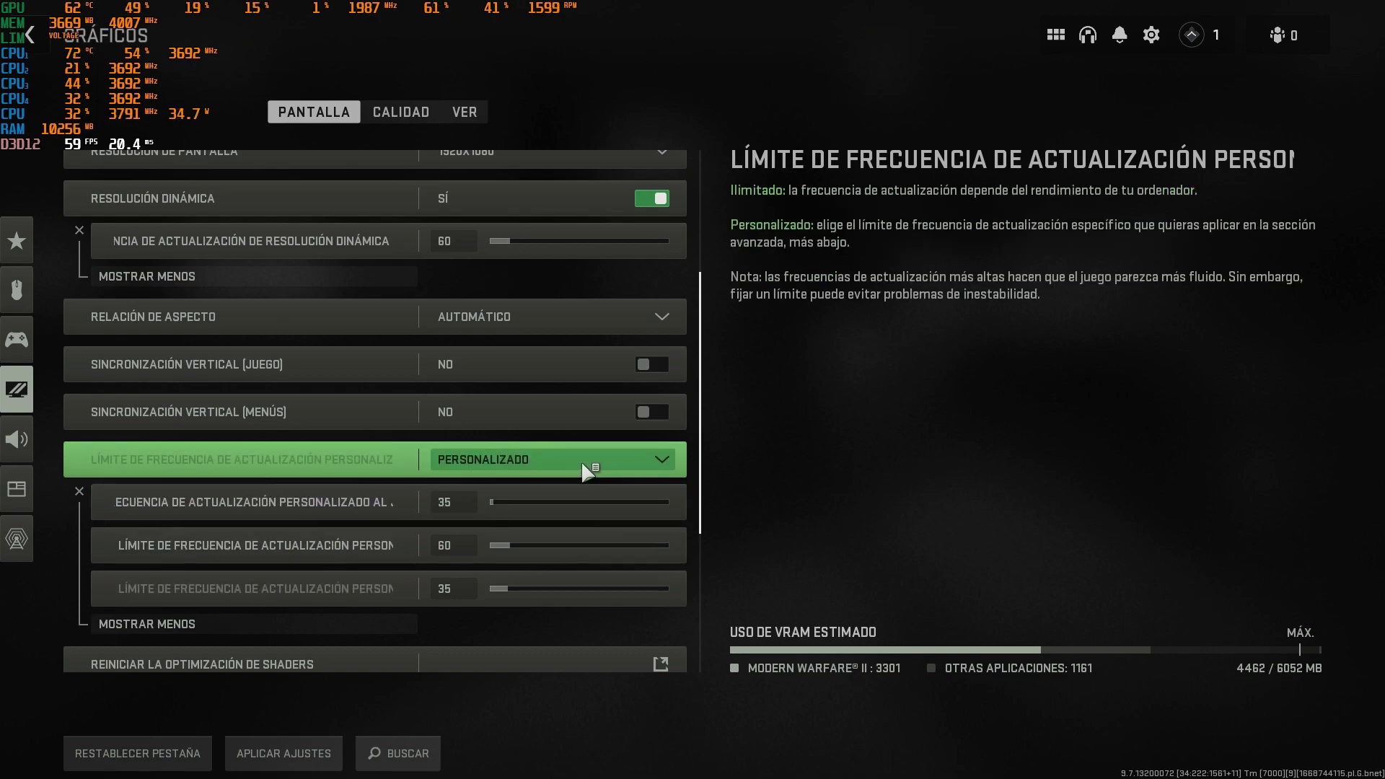
click(459, 498)
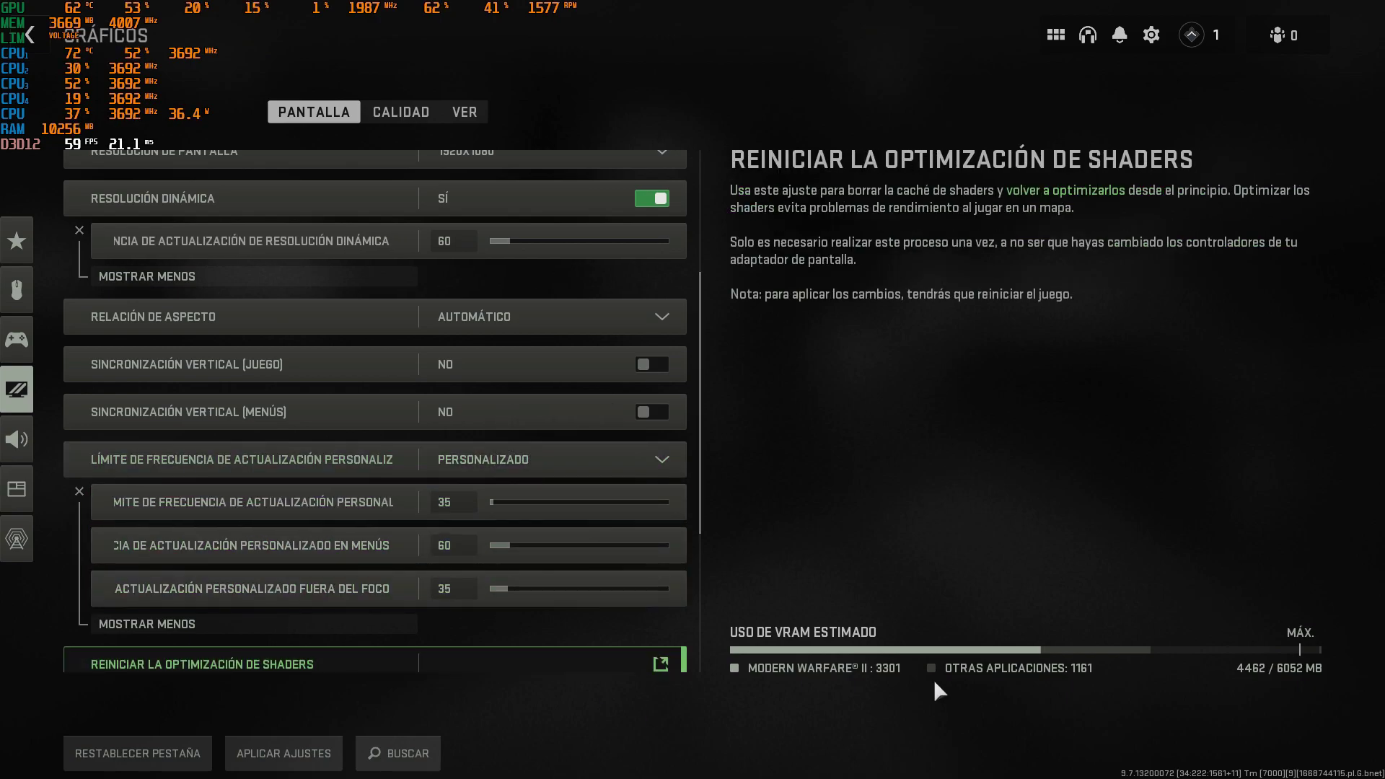
Review the remaining Pantalla settings, including shader optimization, and apply the changed display settings.
scroll(528, 549, down, 1)
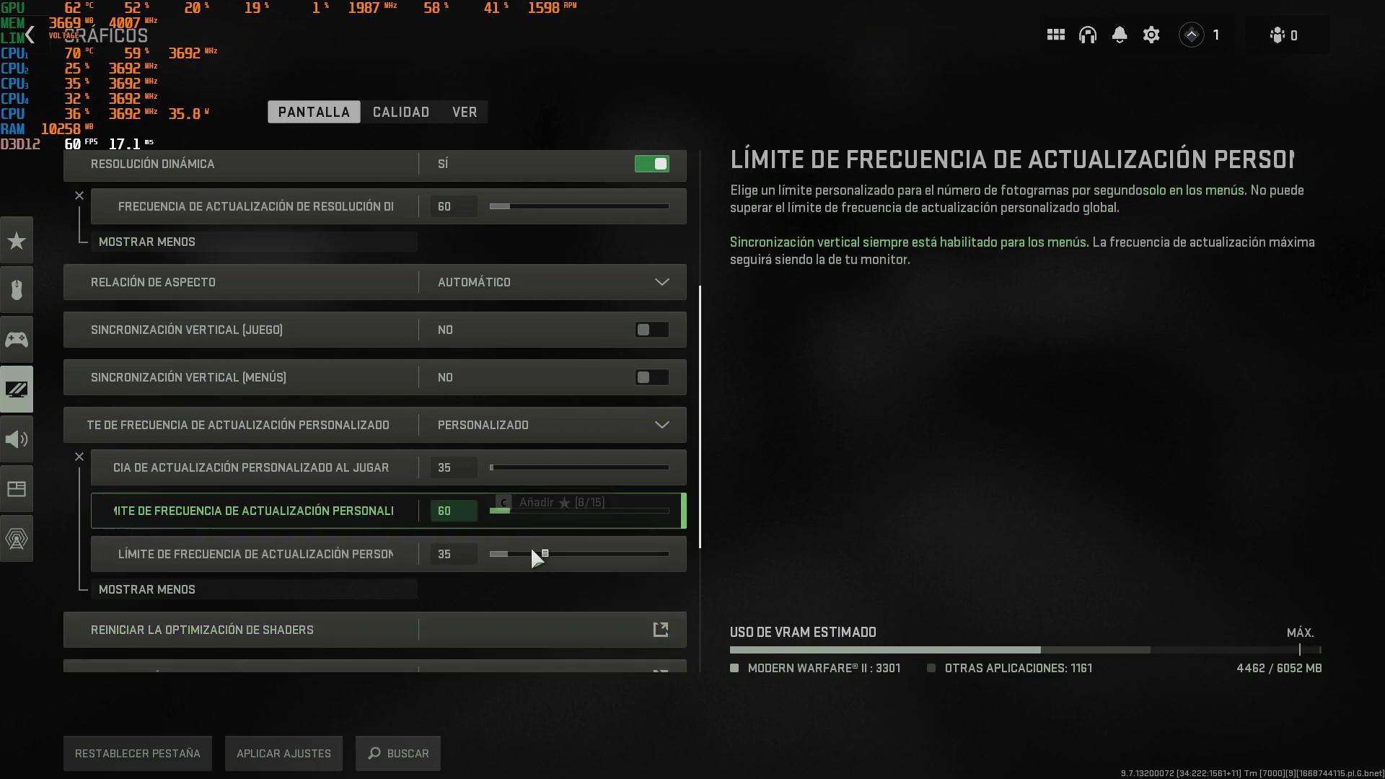
scroll(538, 543, down, 4)
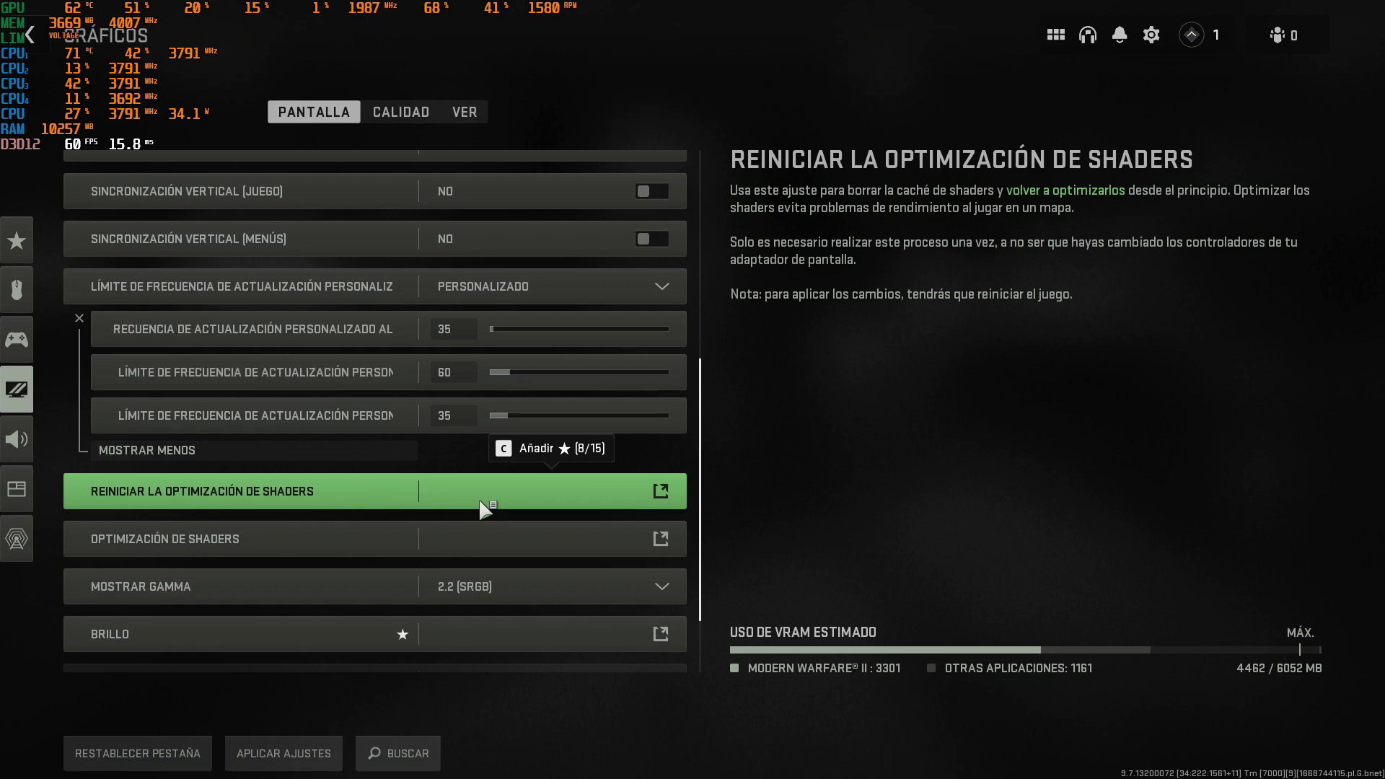
scroll(480, 499, down, 2)
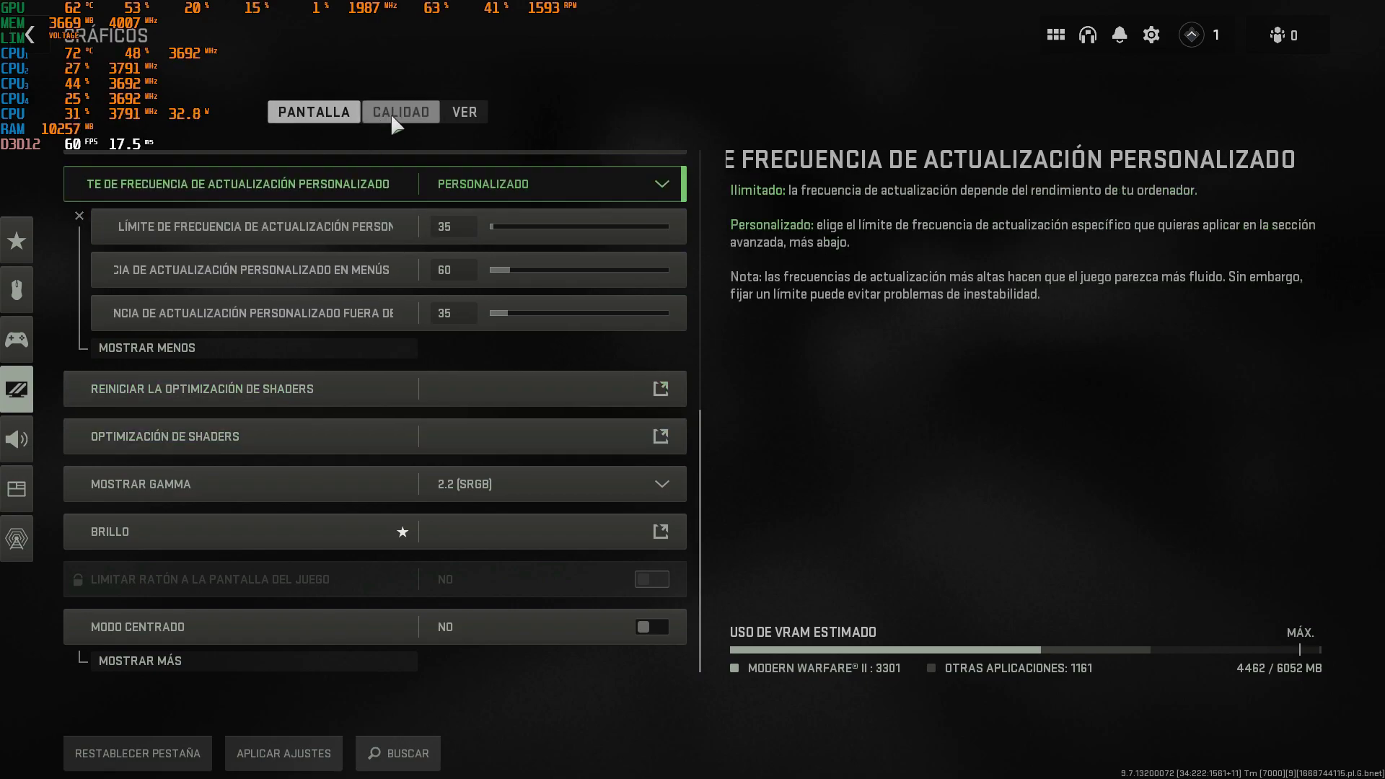
click(307, 754)
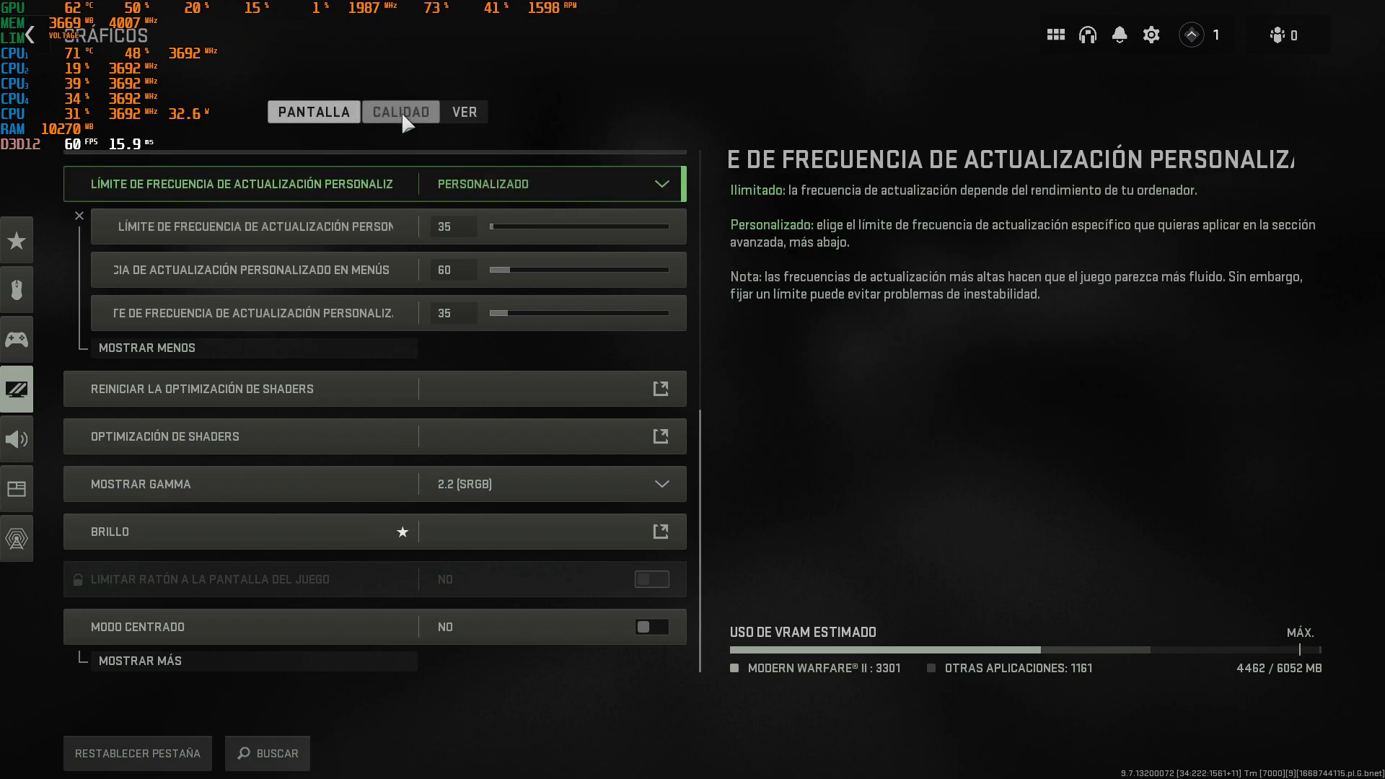
In the Calidad section, try the Equilibrado and Básico quality presets and settle on Mínimo.
click(401, 111)
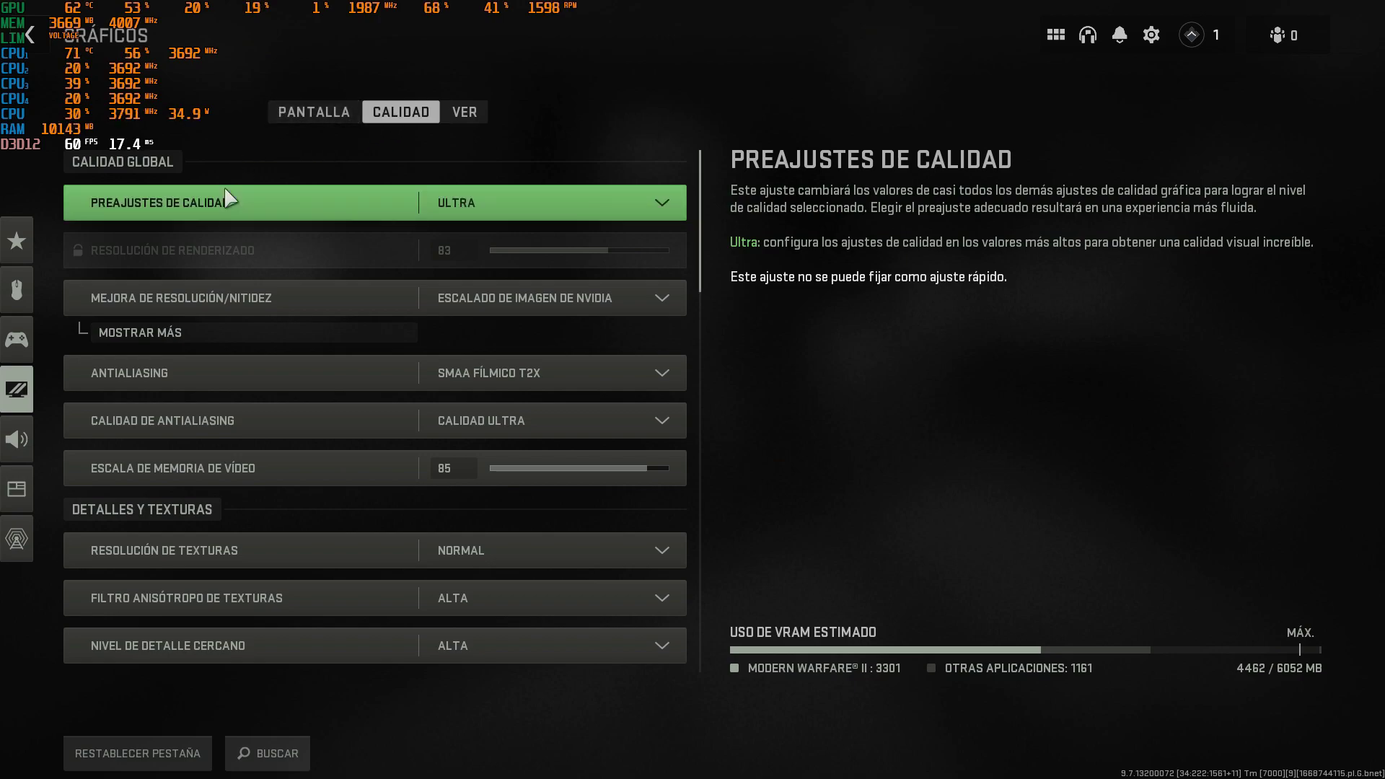
click(495, 213)
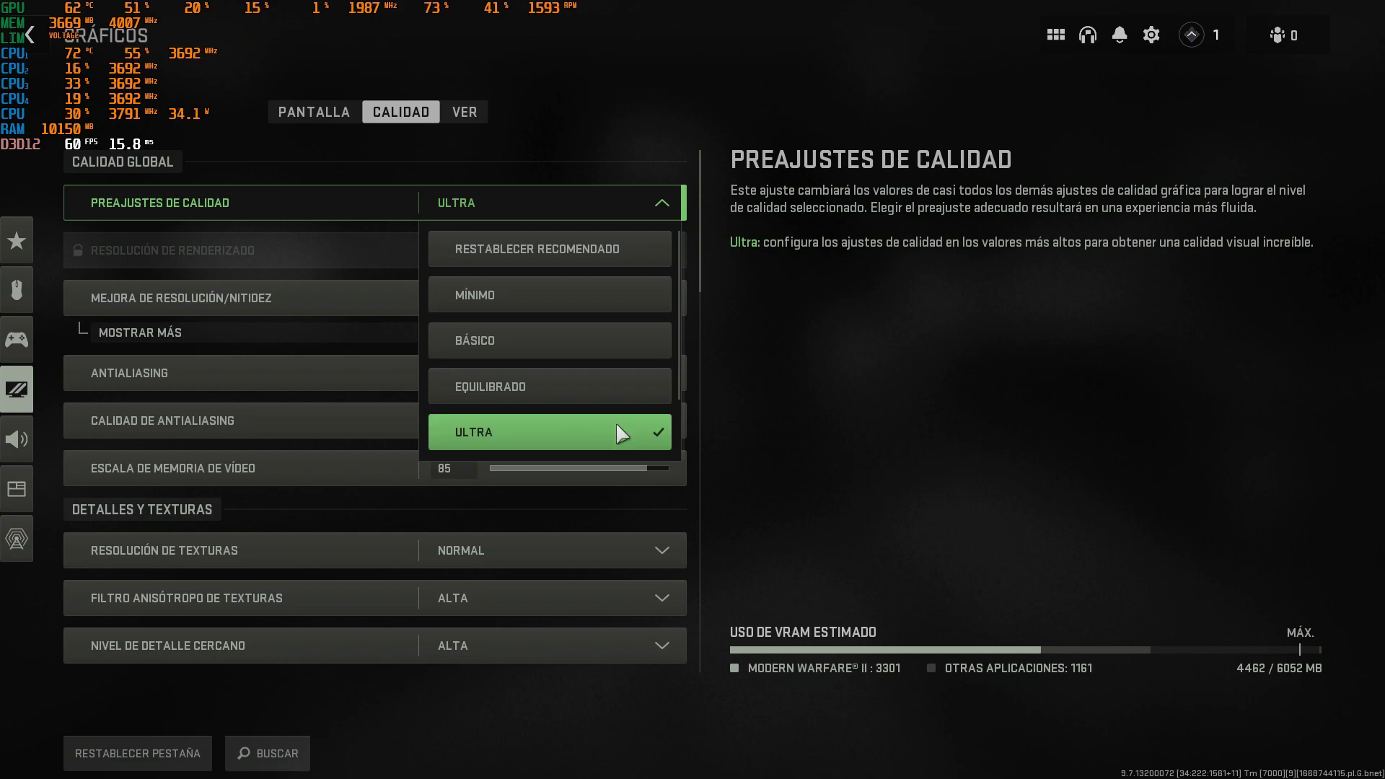
click(546, 389)
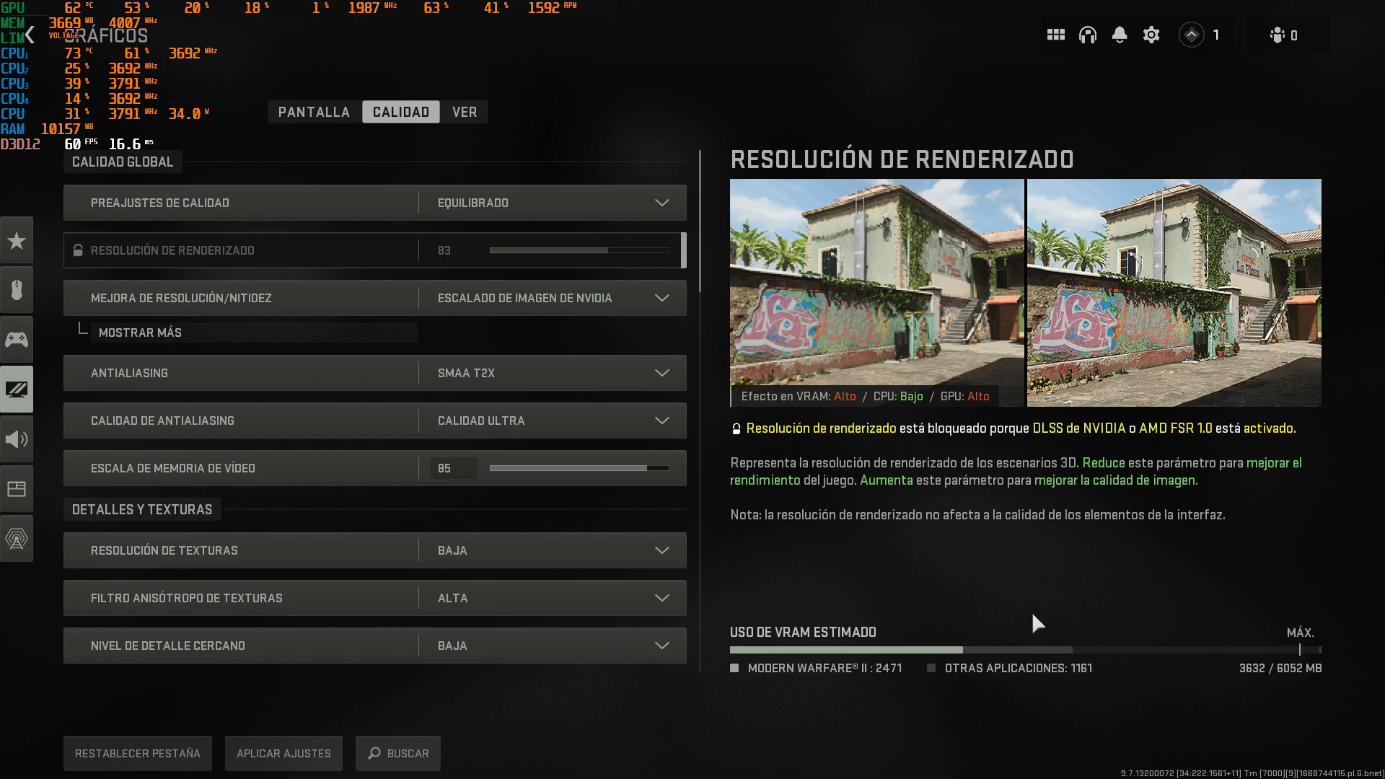
click(521, 202)
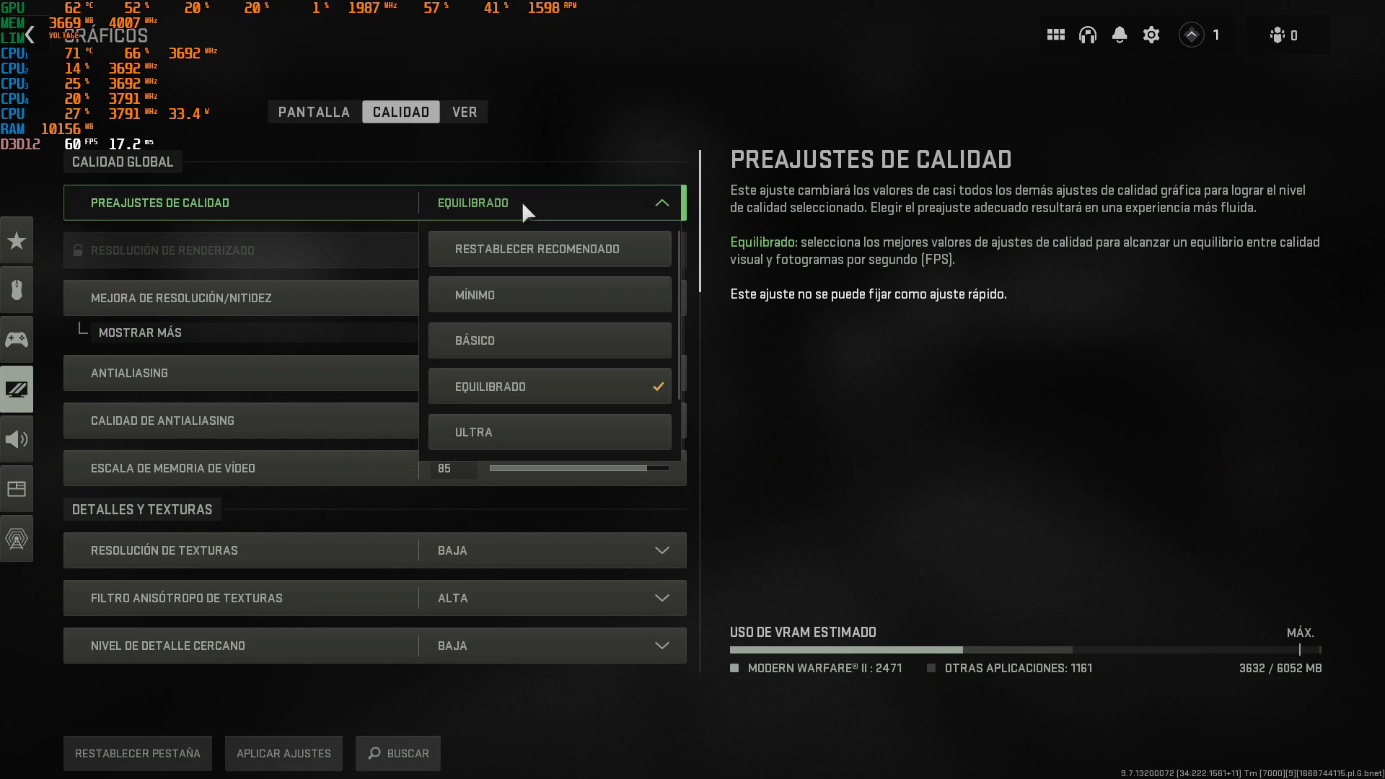
click(541, 346)
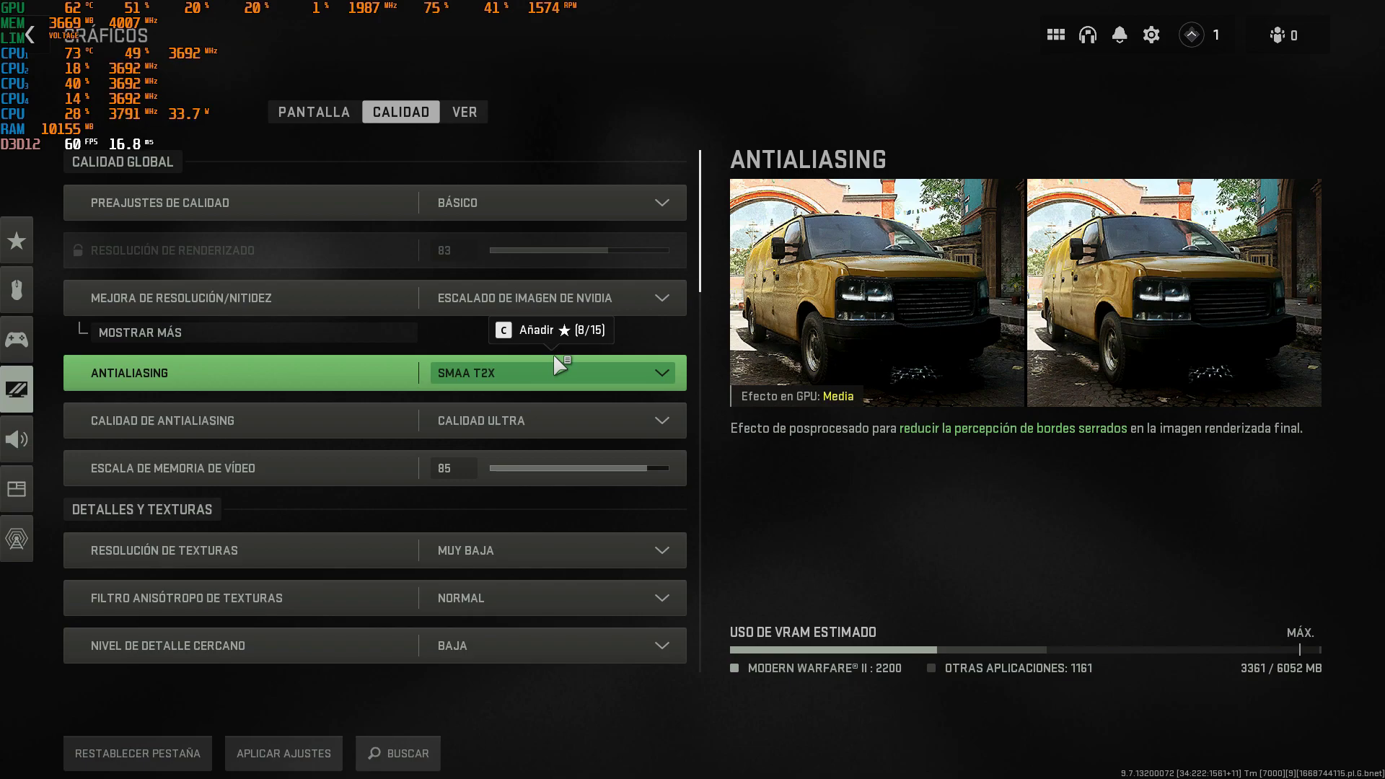
click(491, 213)
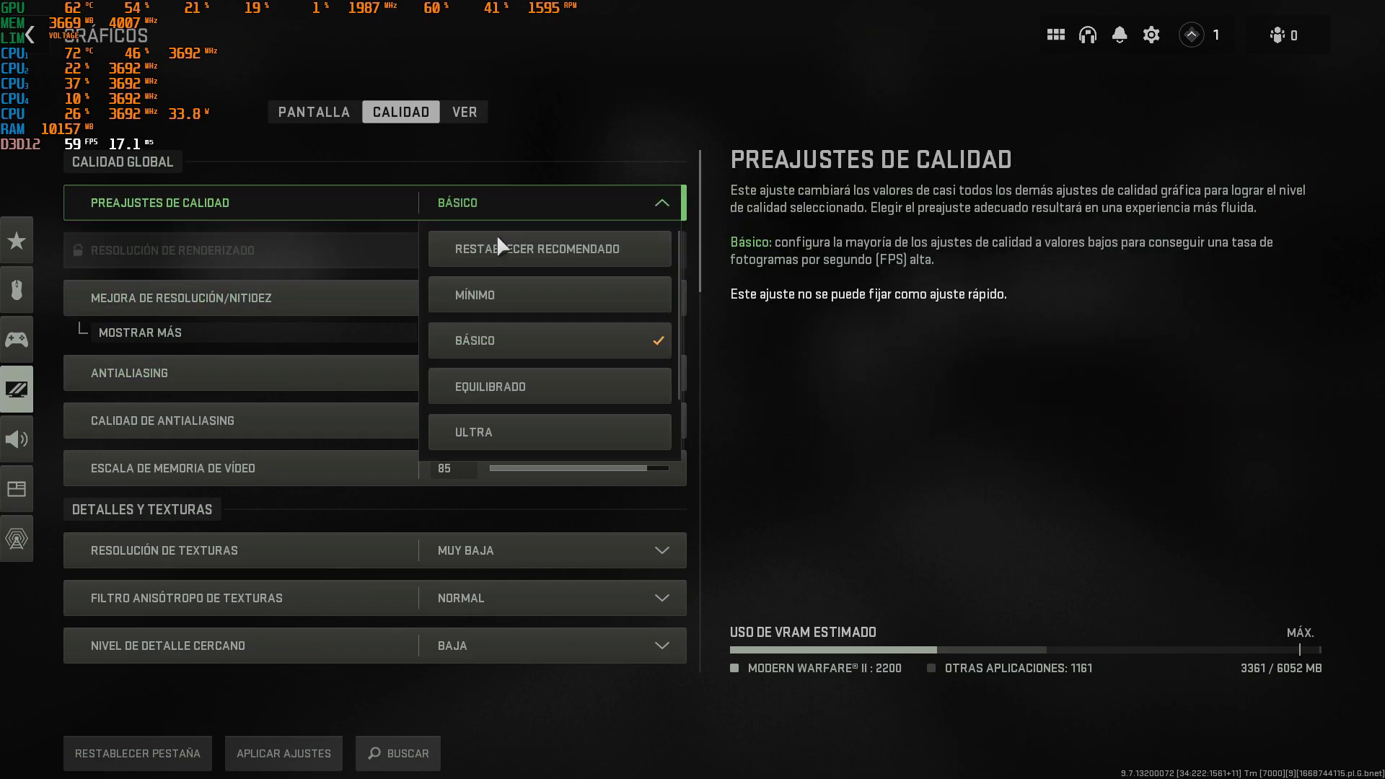
click(514, 303)
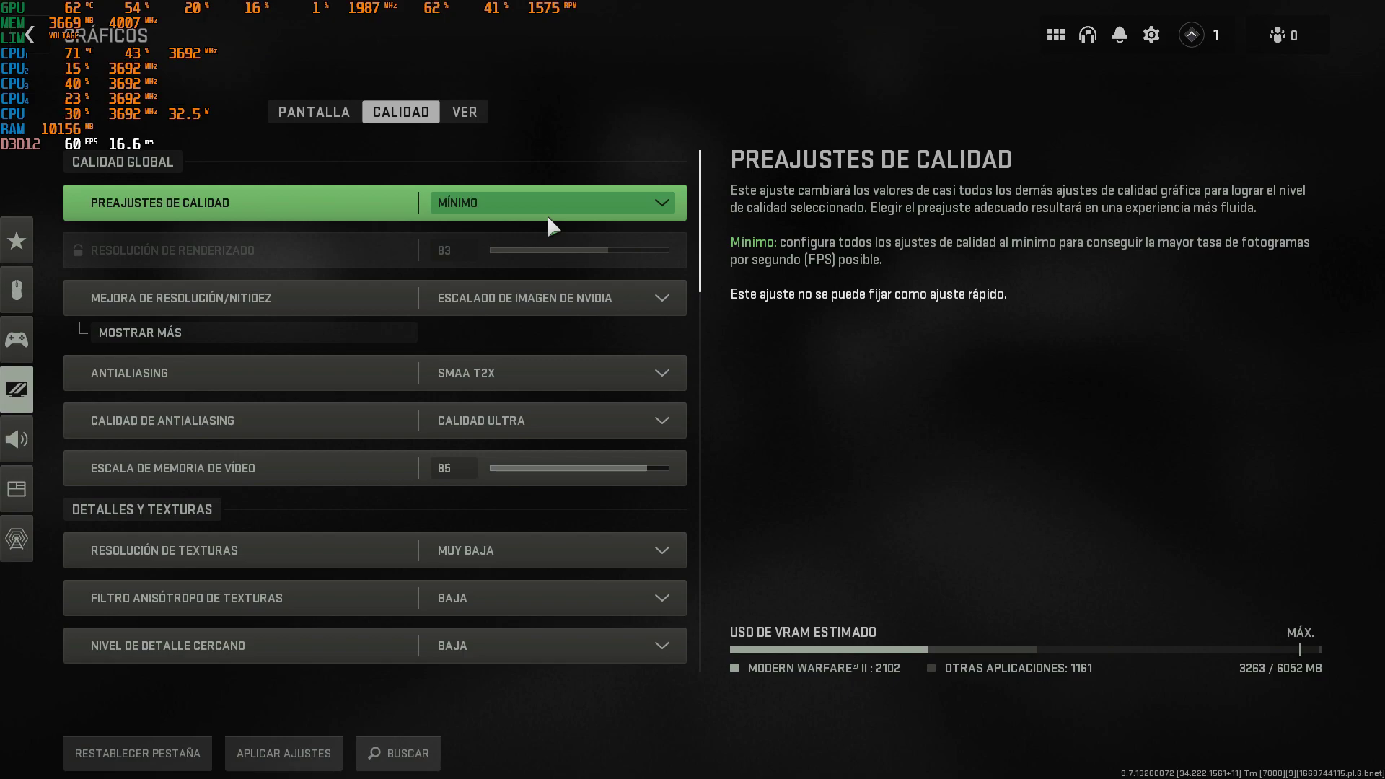
Look through the detail and texture settings under the preset and reselect Mínimo in Preajustes de calidad.
scroll(513, 378, down, 5)
scroll(522, 395, down, 3)
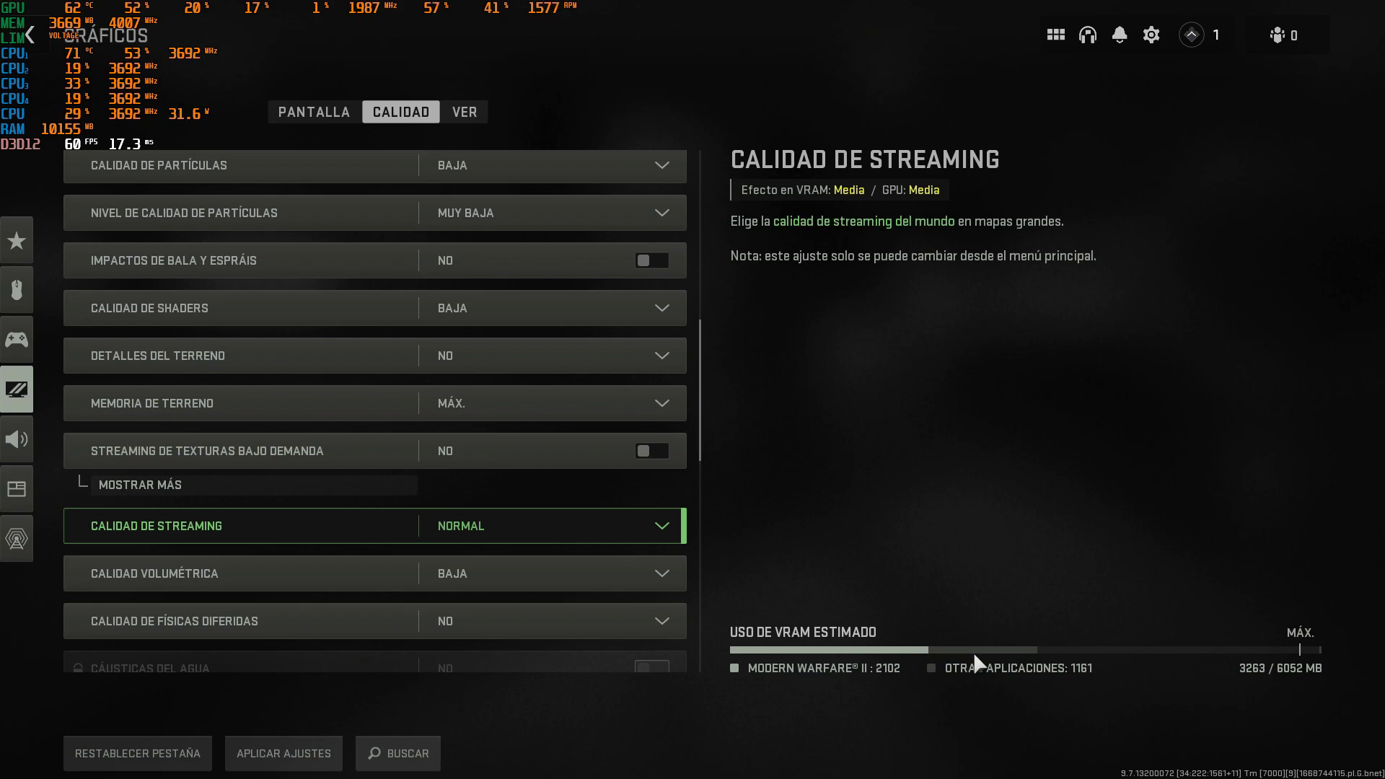
scroll(472, 534, up, 7)
scroll(461, 492, up, 2)
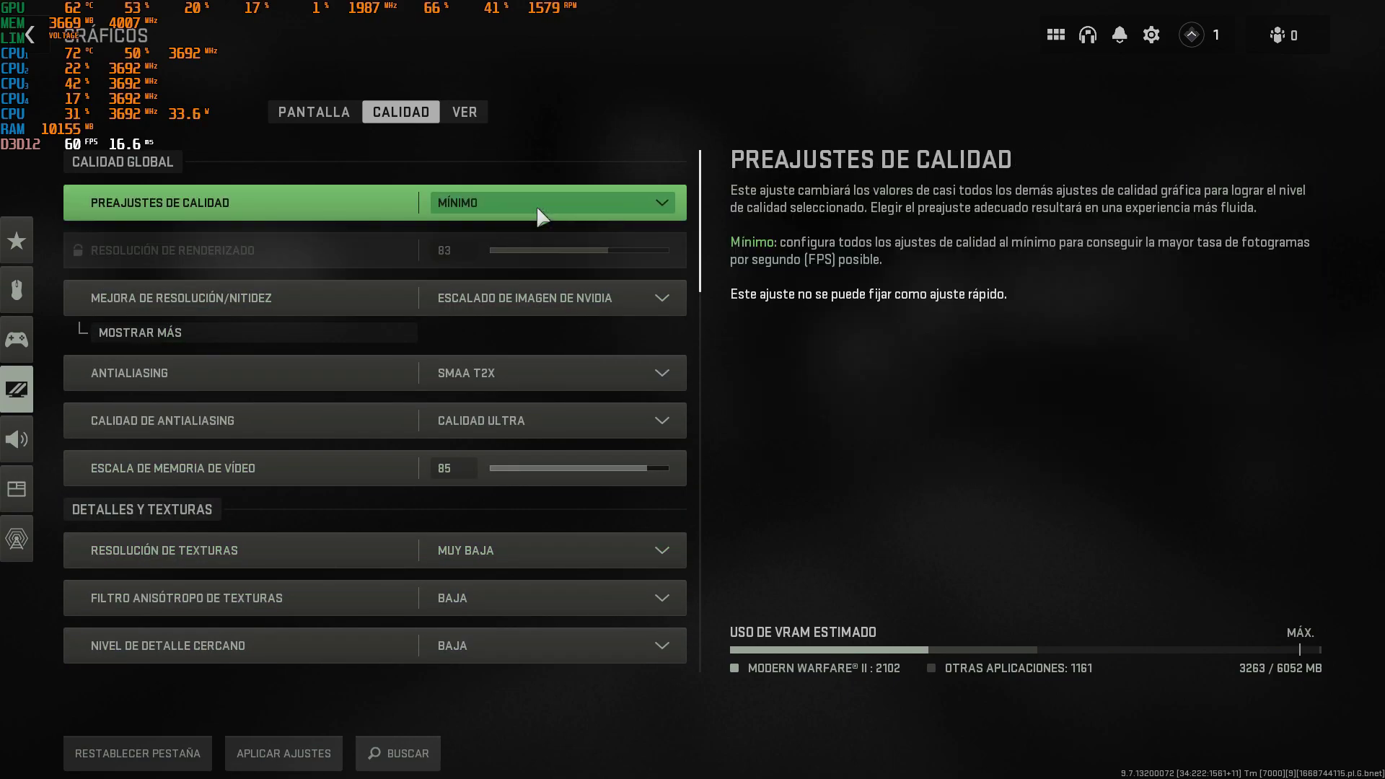
click(542, 210)
click(570, 302)
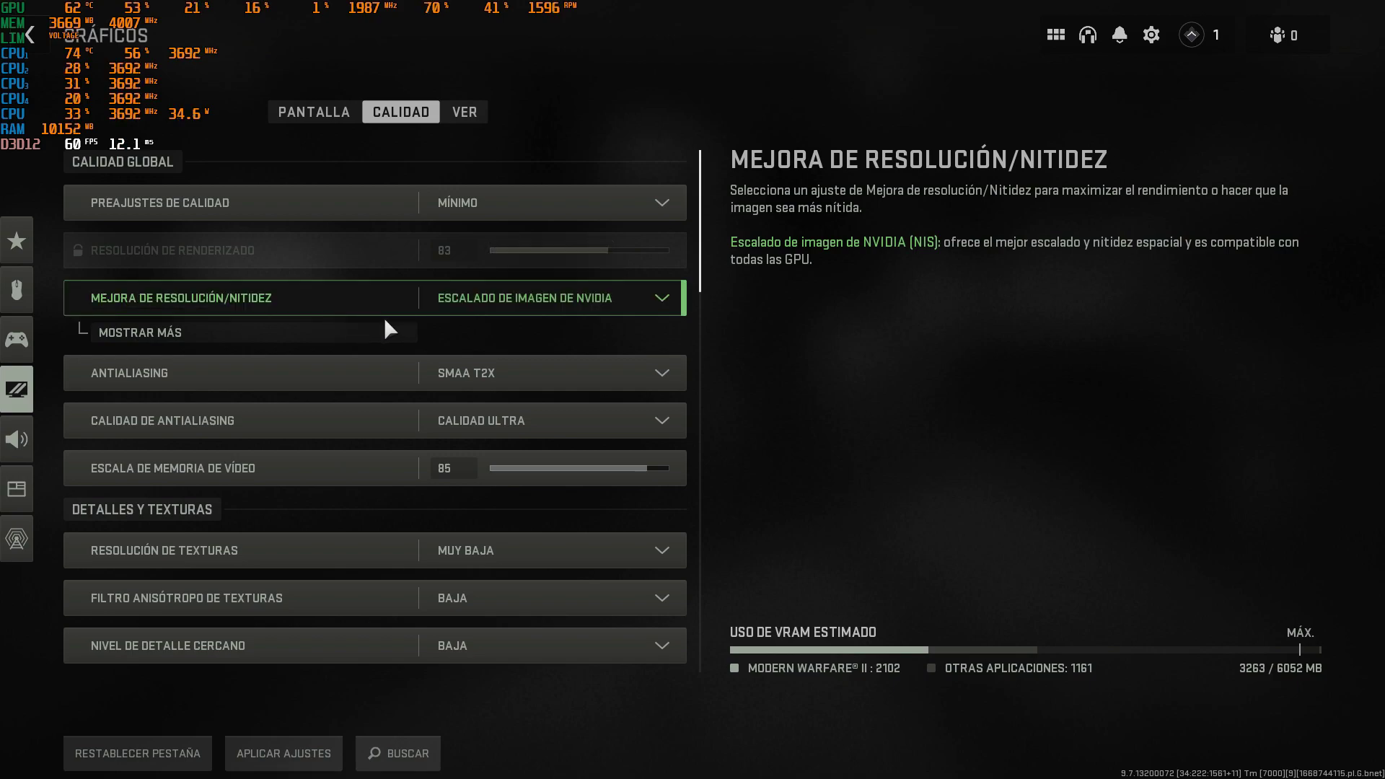
Try AMD FSR 1.0 for Mejora de resolución/nitidez and restore Escalado de imagen de NVIDIA.
click(525, 306)
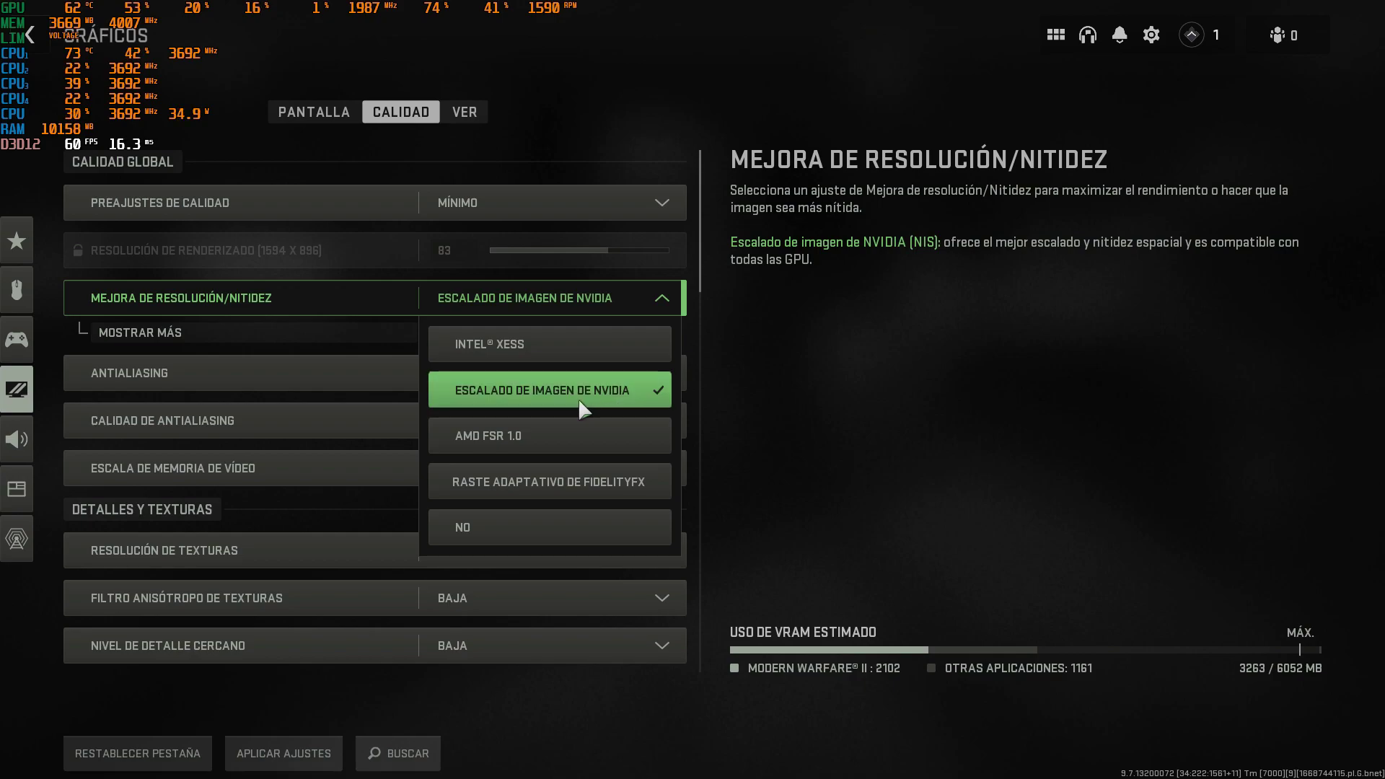
click(480, 438)
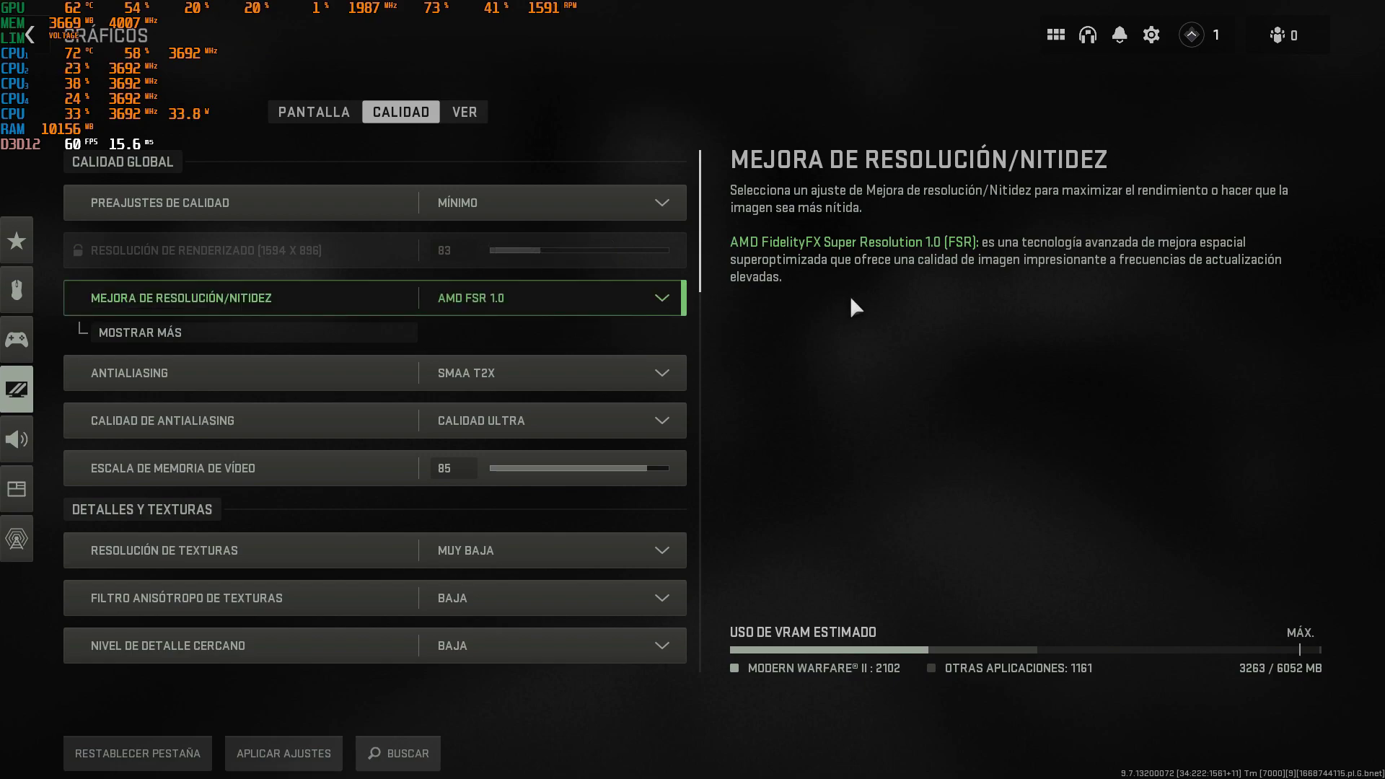
click(608, 292)
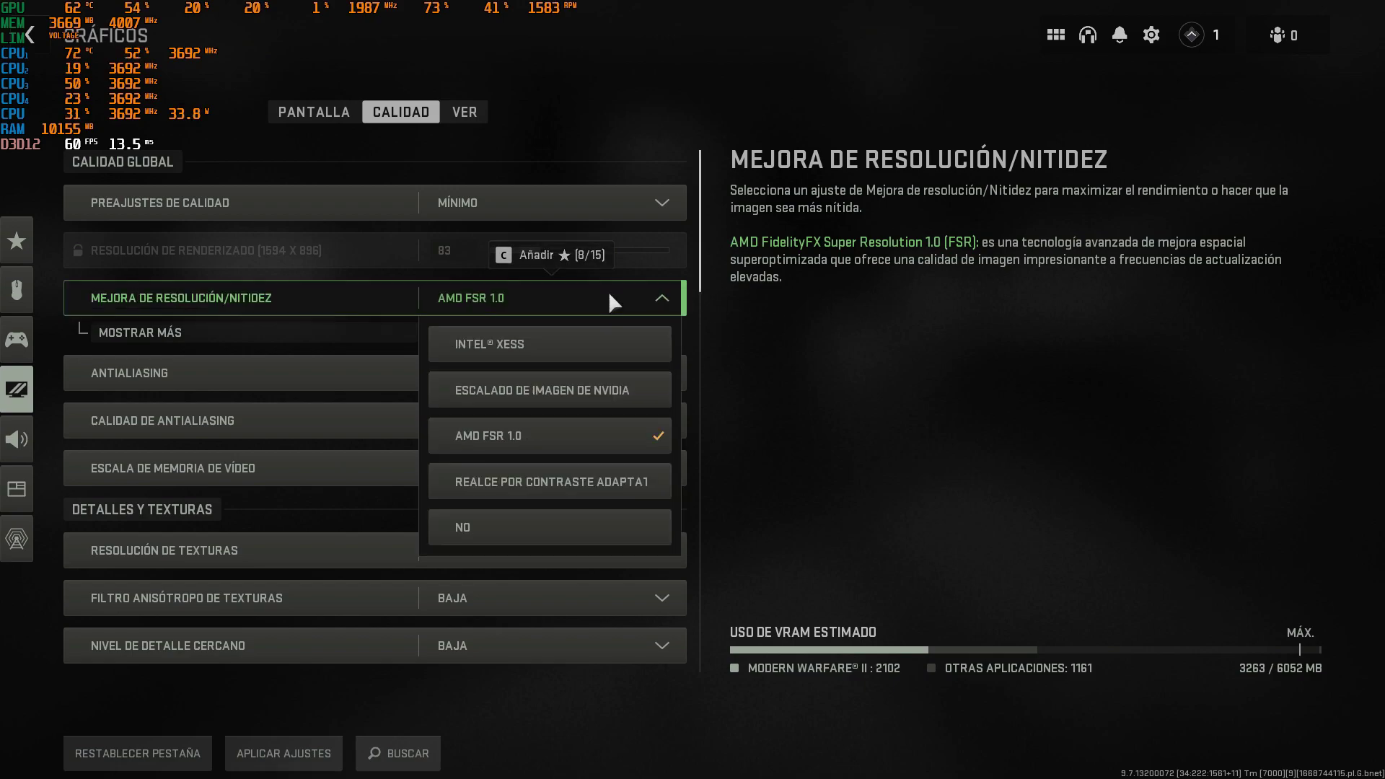
click(609, 384)
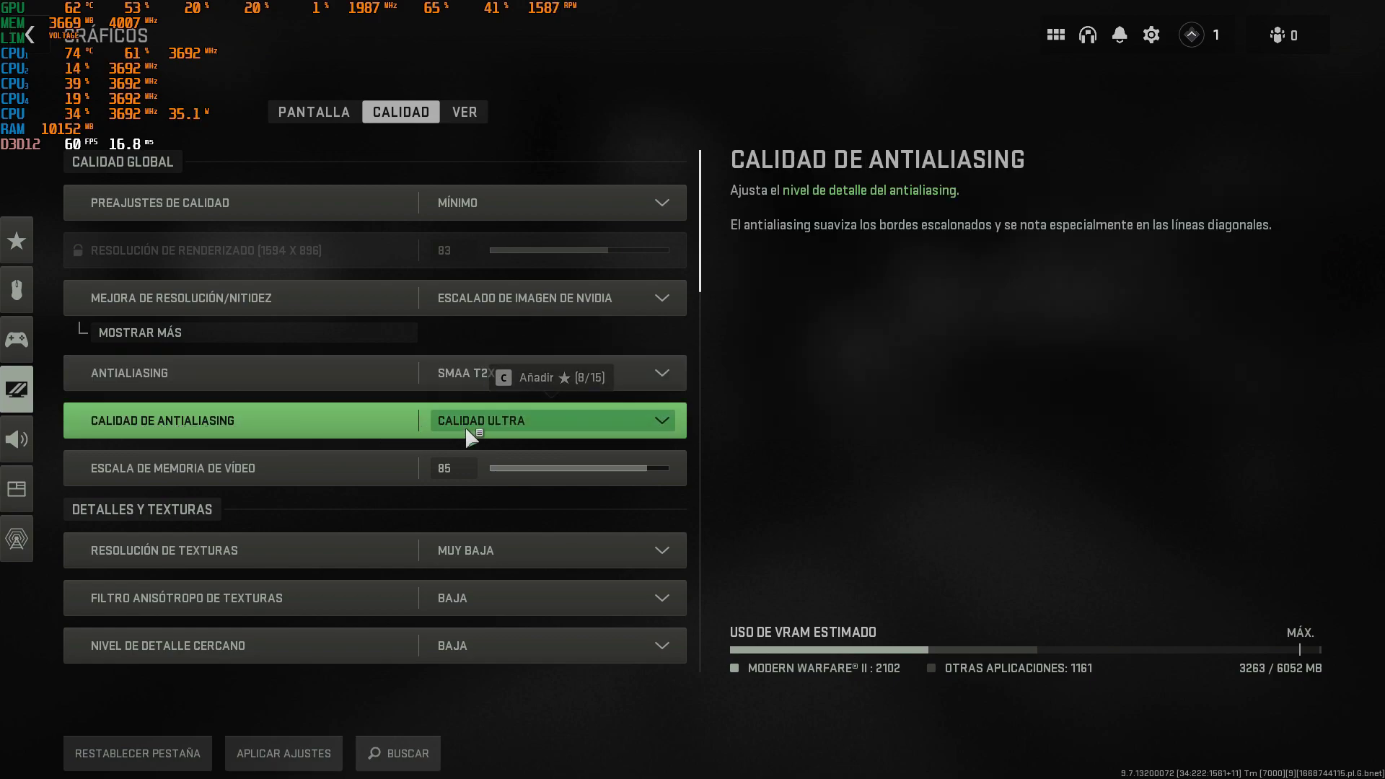
Set Calidad de antialiasing to Baja and lower Escala de memoria de vídeo to 70.
click(535, 420)
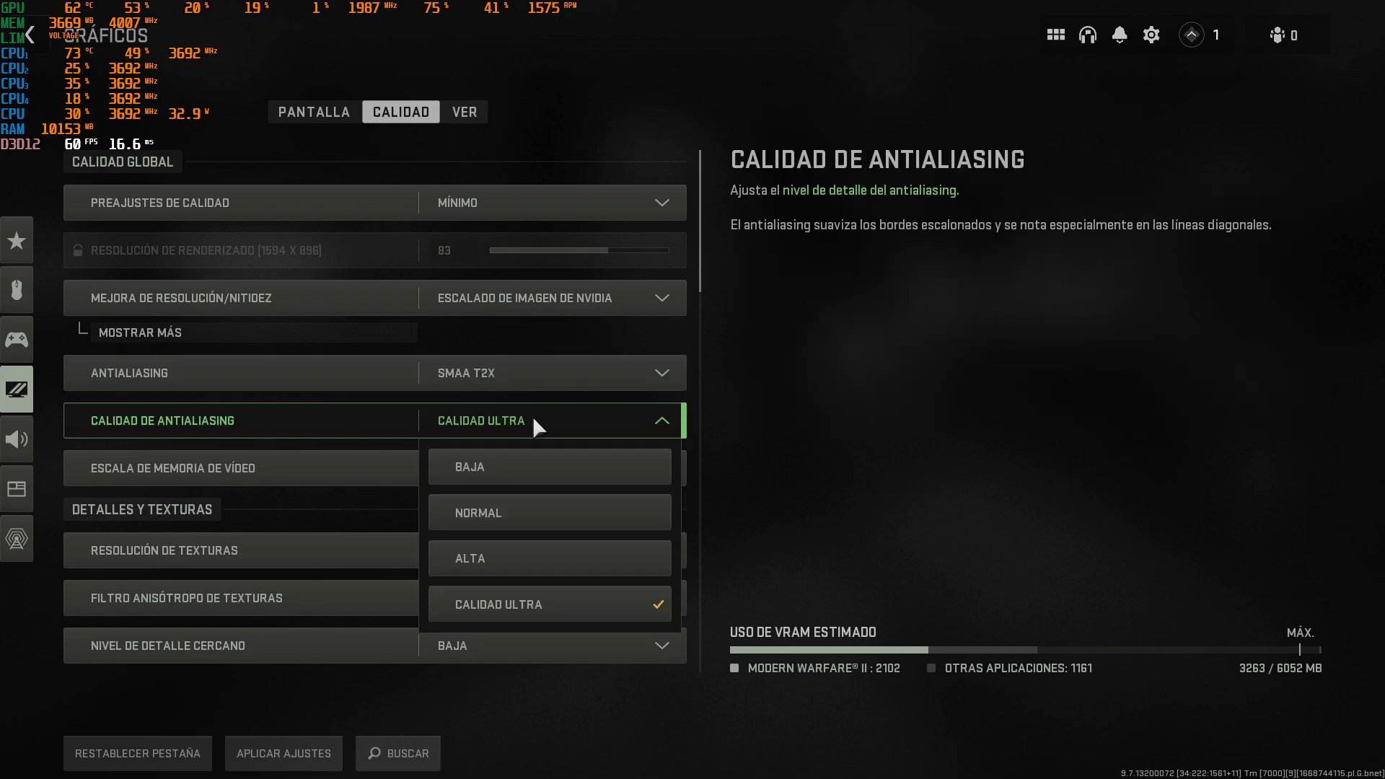
click(549, 473)
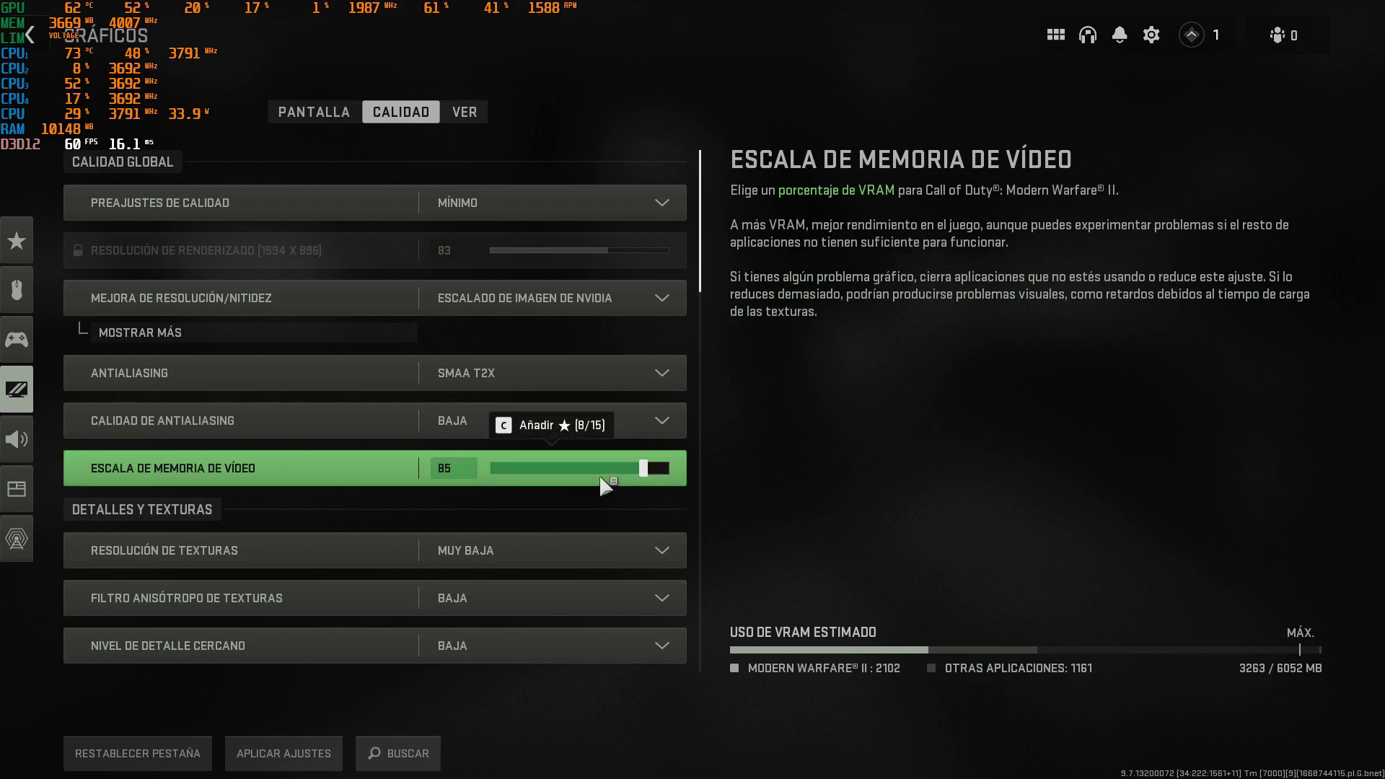
key(Left)
key(Left)
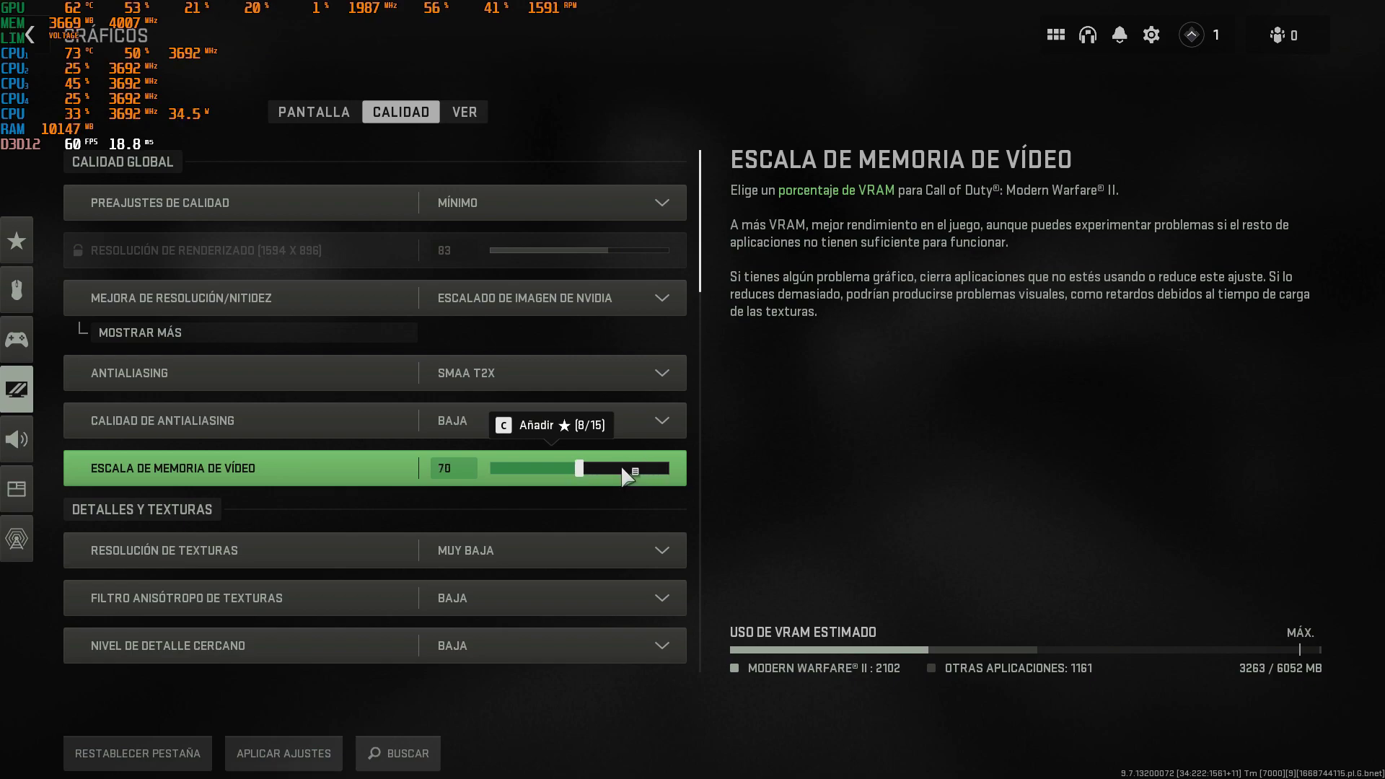
Adjust Escala de memoria de vídeo between 70 and 80 and leave it at 80.
drag(582, 476, 625, 477)
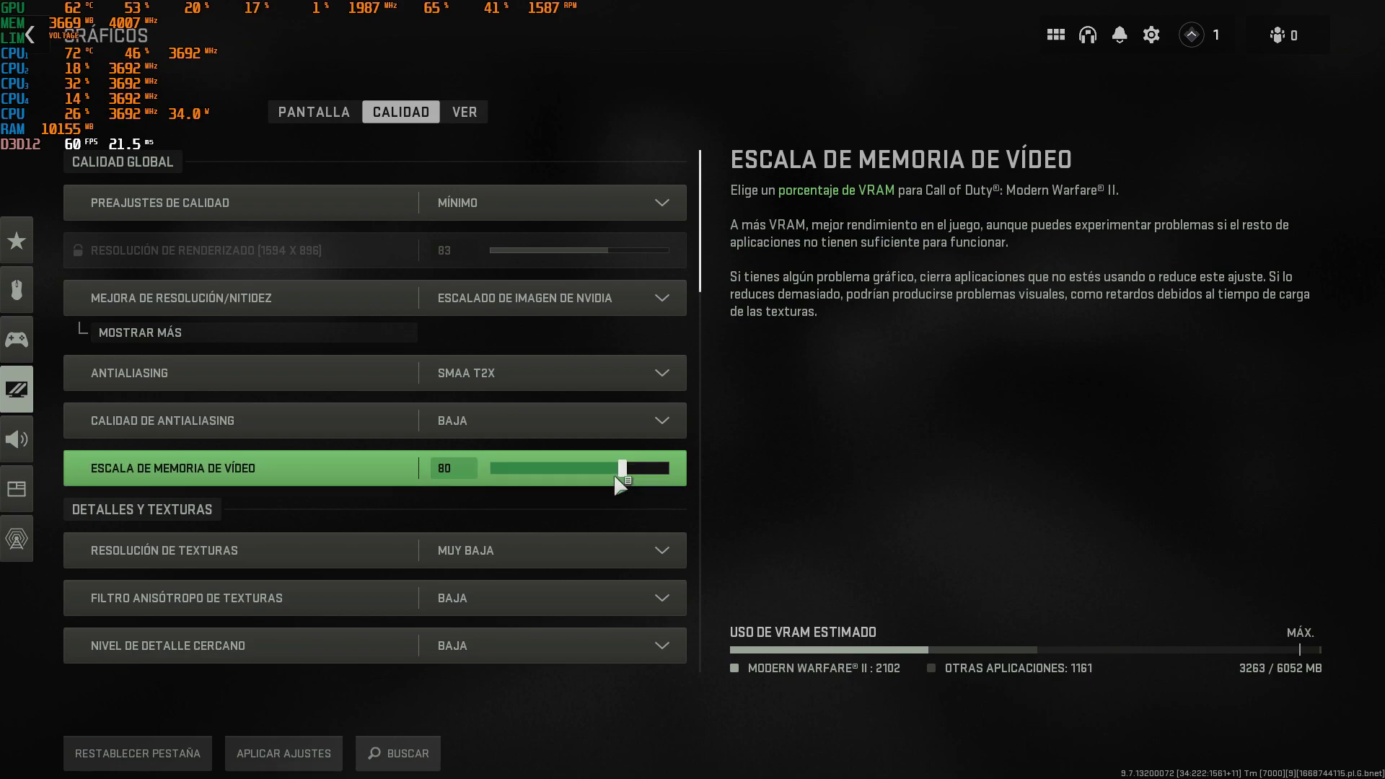
key(Left)
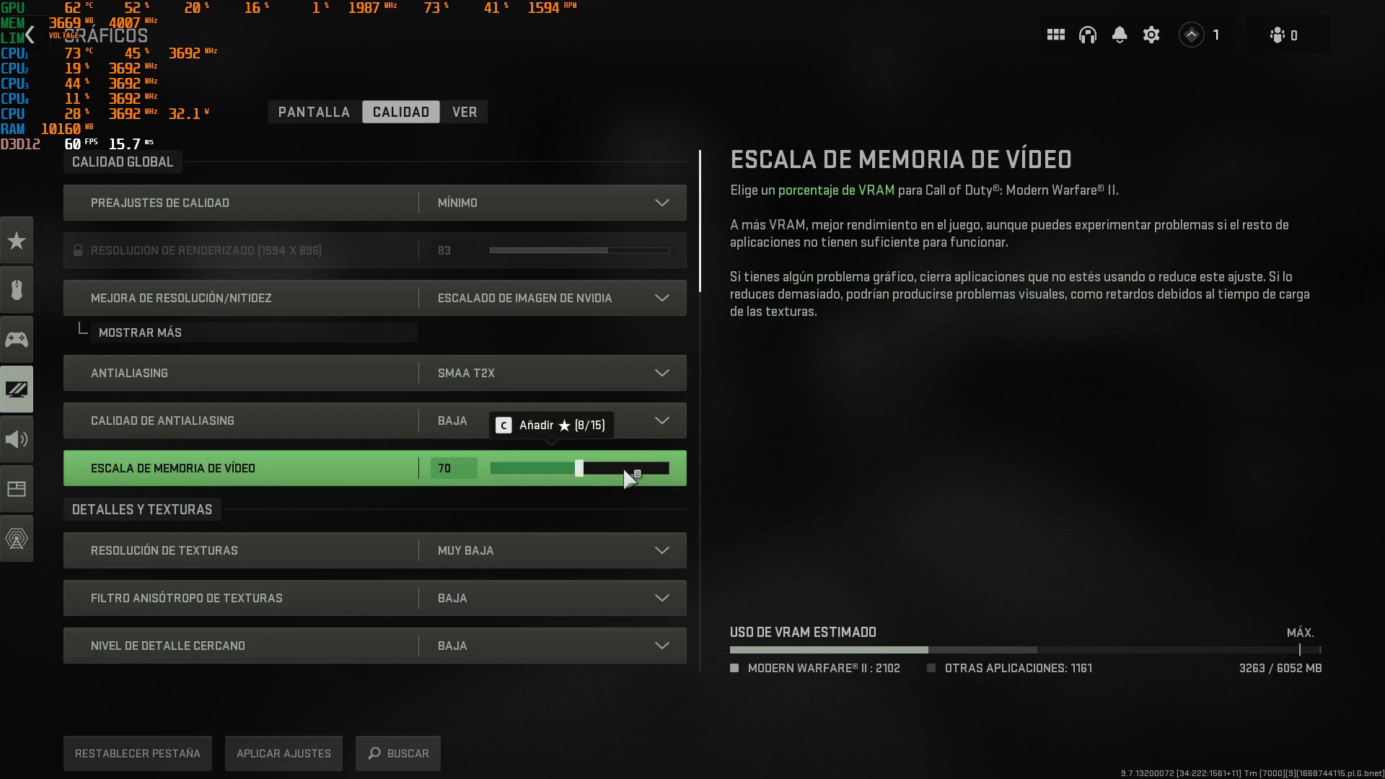
drag(583, 473, 541, 473)
click(581, 471)
click(581, 470)
click(637, 476)
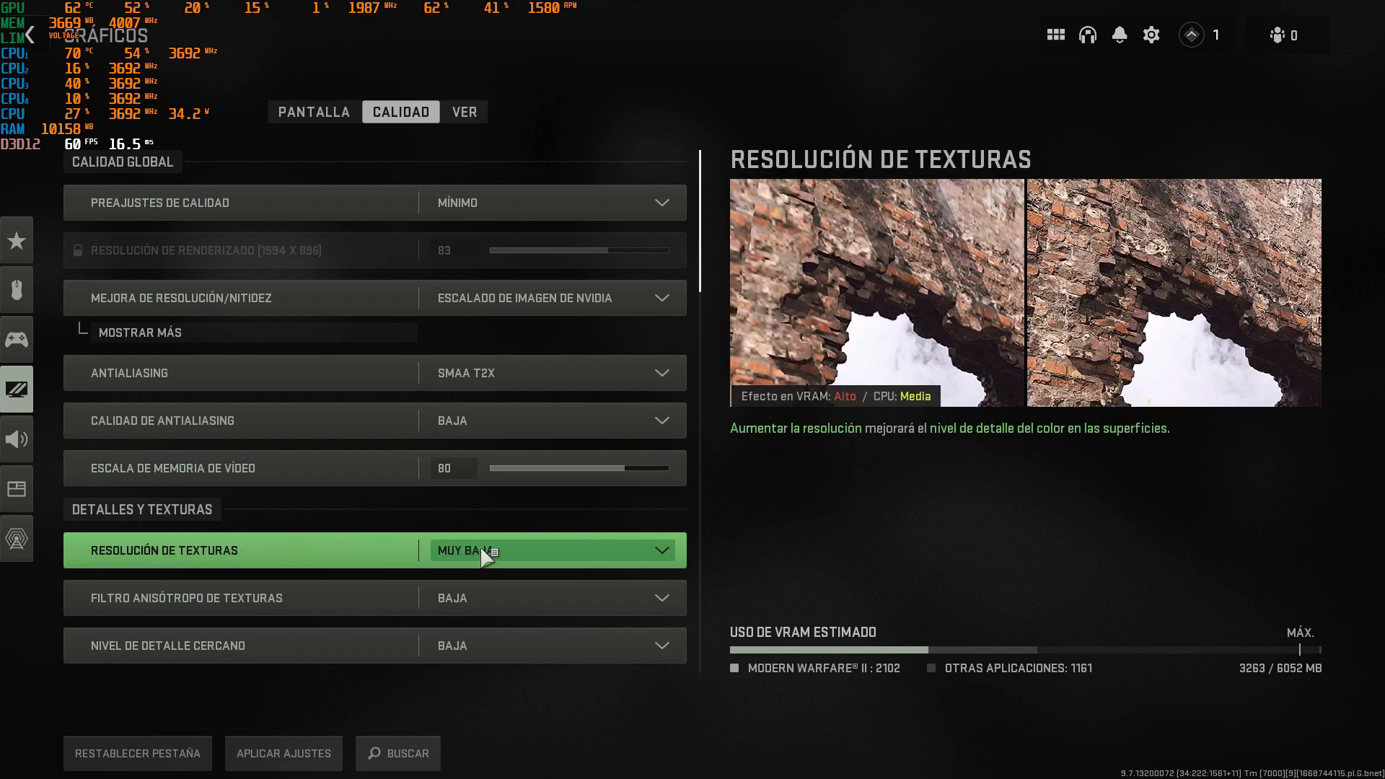
Try Alta for Resolución de texturas and restore Muy baja.
click(487, 545)
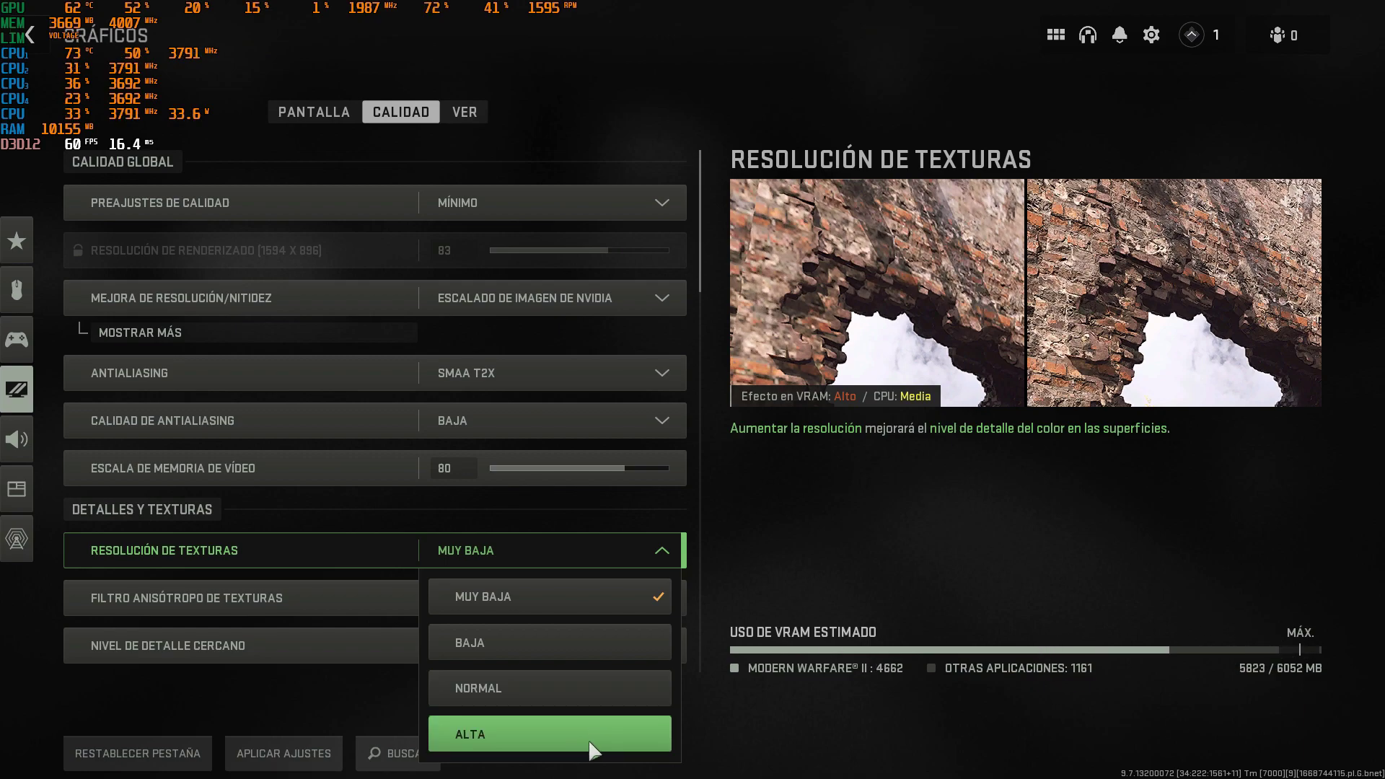
click(633, 747)
click(568, 554)
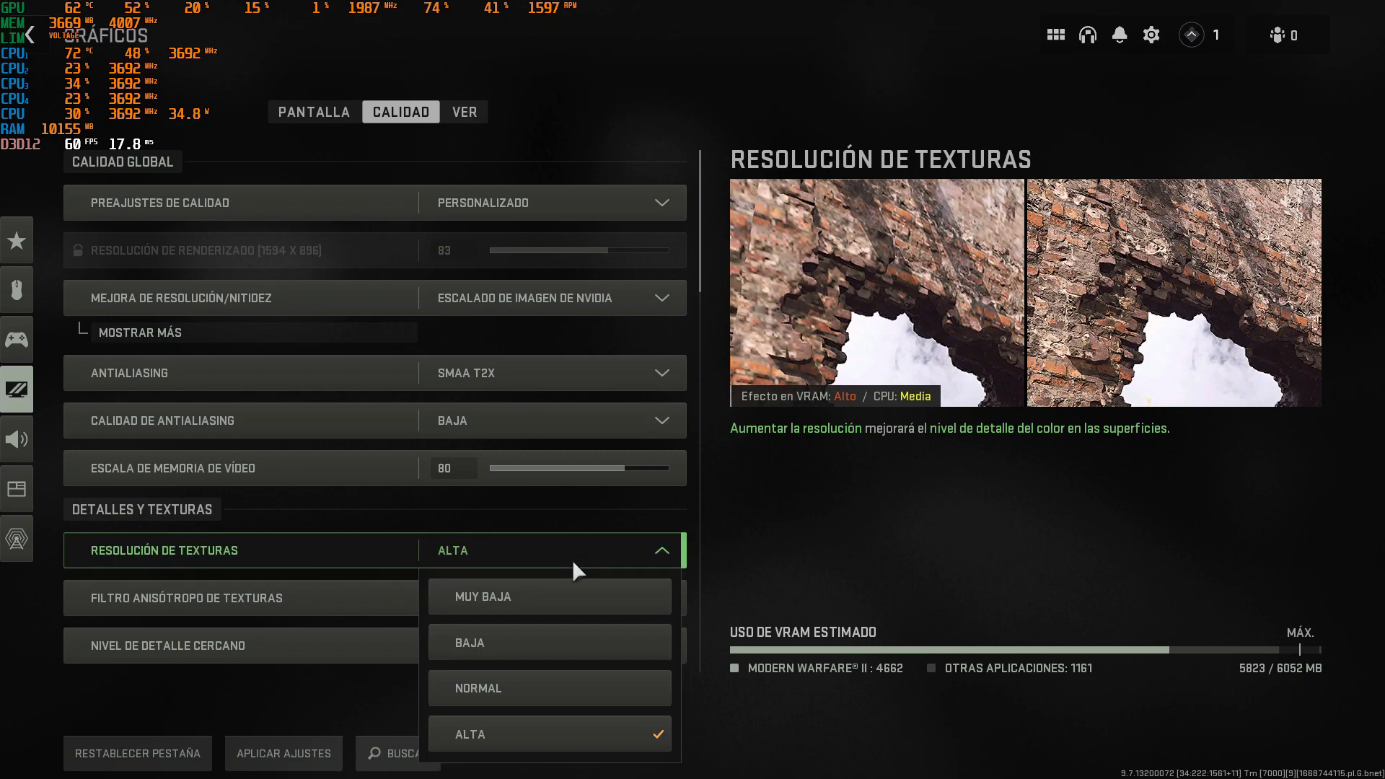
click(575, 596)
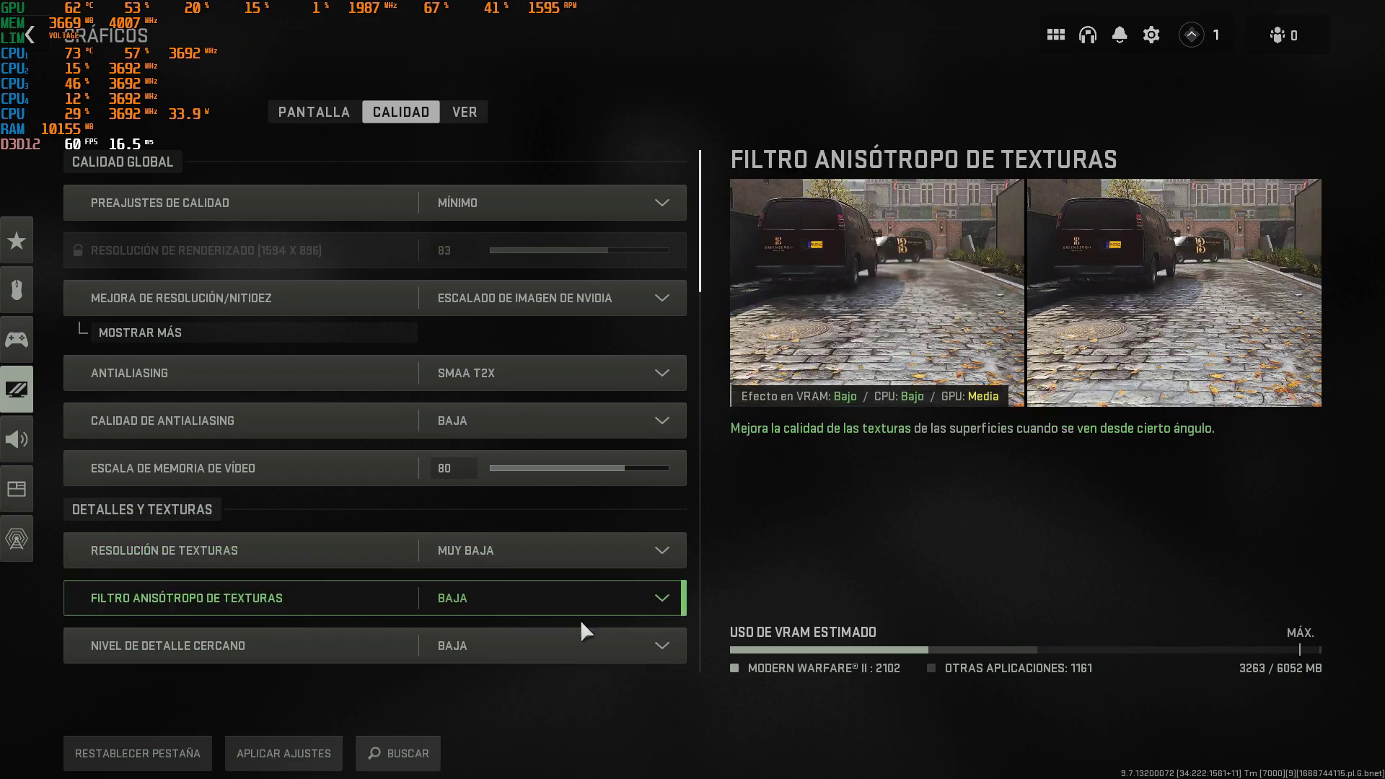
Check the Calidad de shaders options, keeping Baja, and set Memoria de terreno to Mínimo.
scroll(560, 502, down, 4)
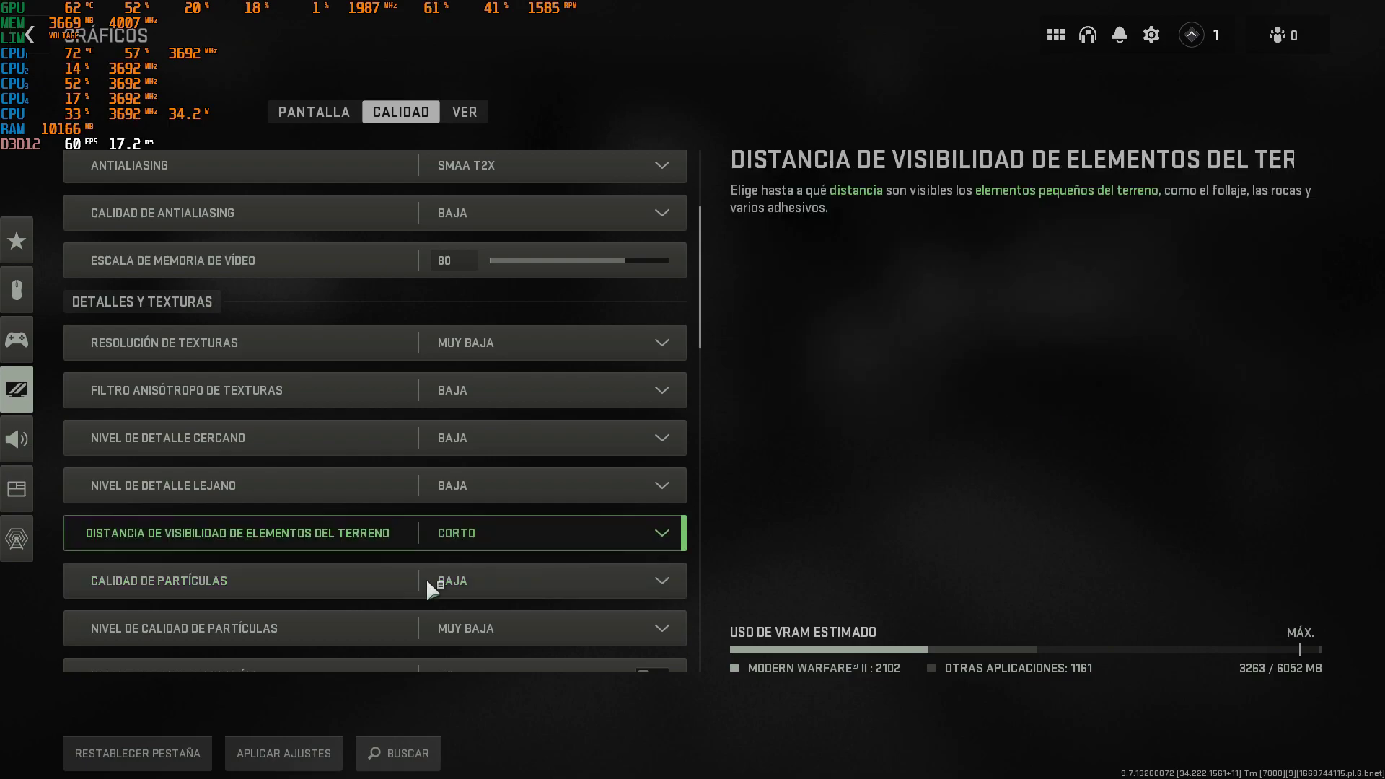
scroll(326, 582, down, 1)
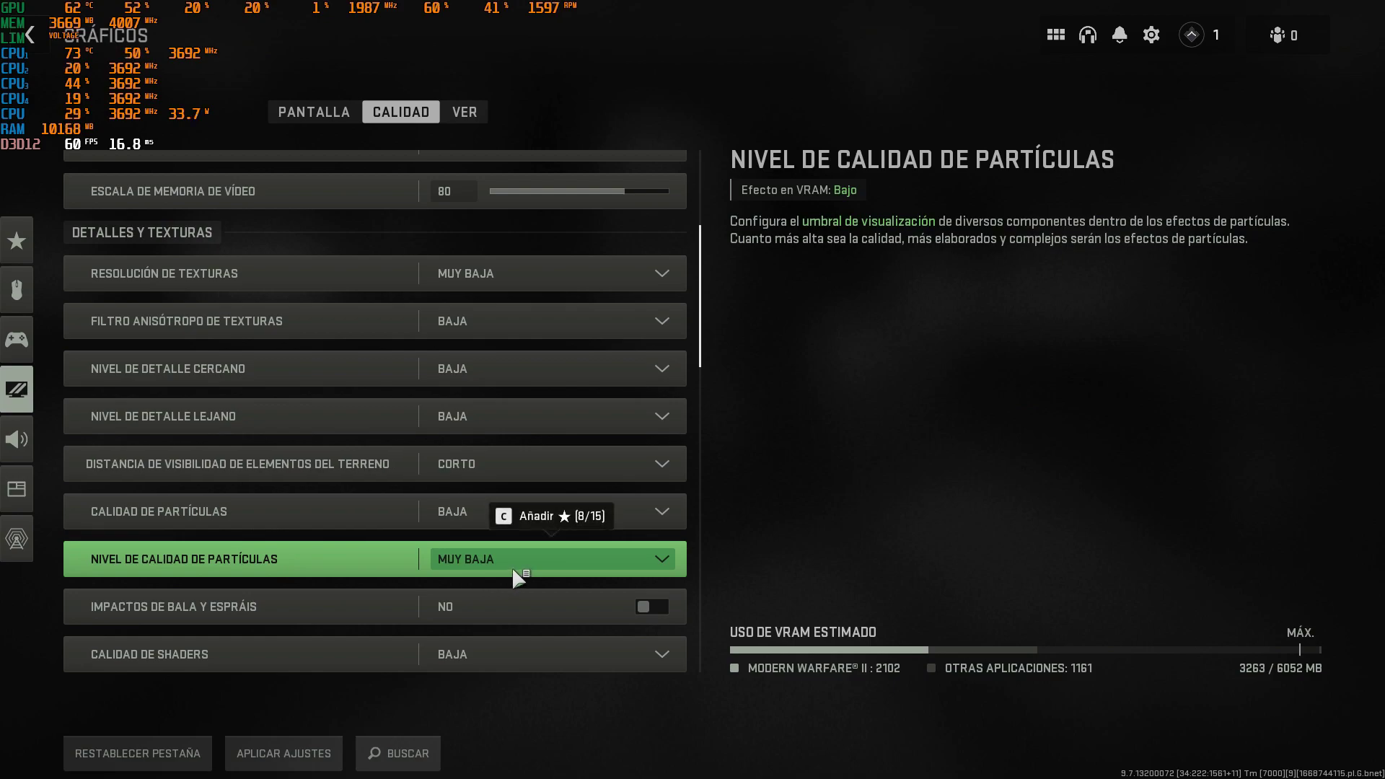
scroll(512, 565, down, 2)
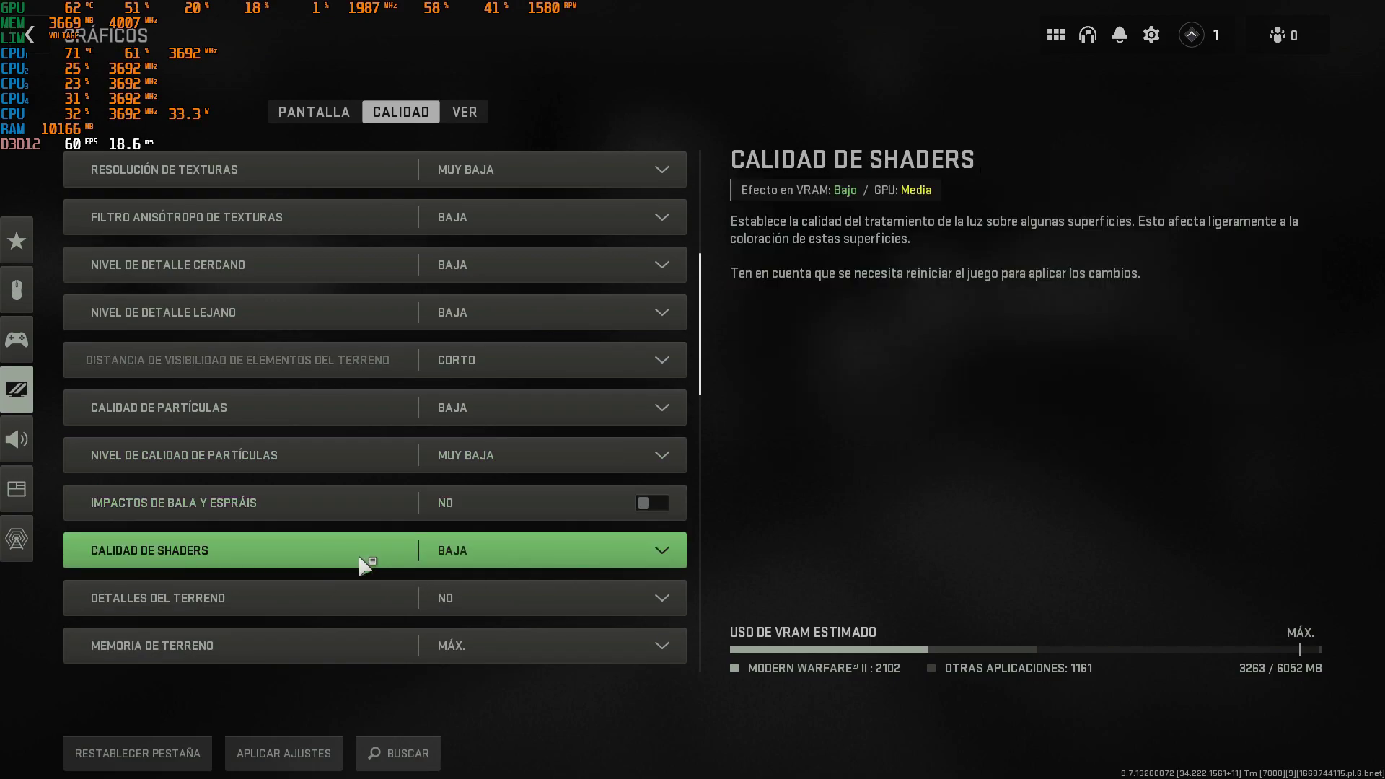
click(550, 556)
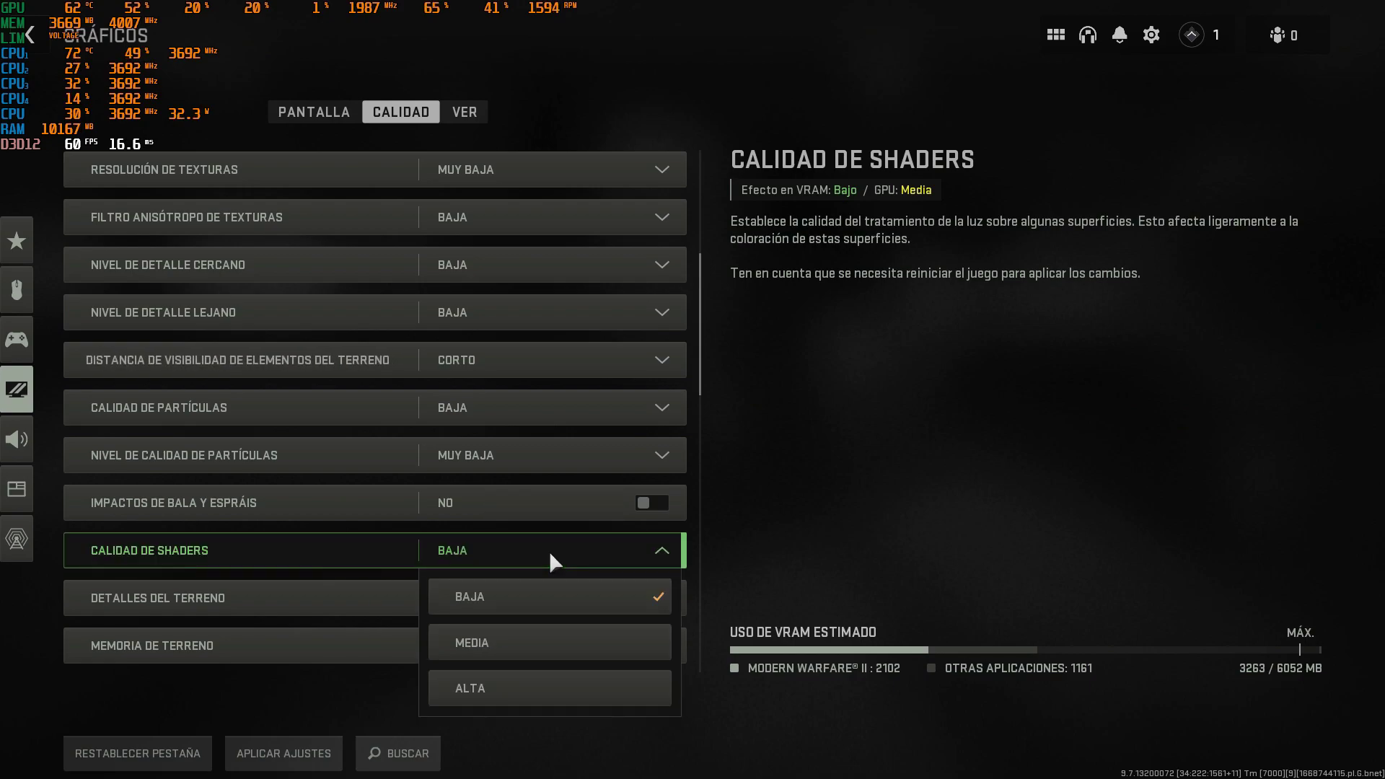
click(548, 551)
scroll(325, 541, down, 2)
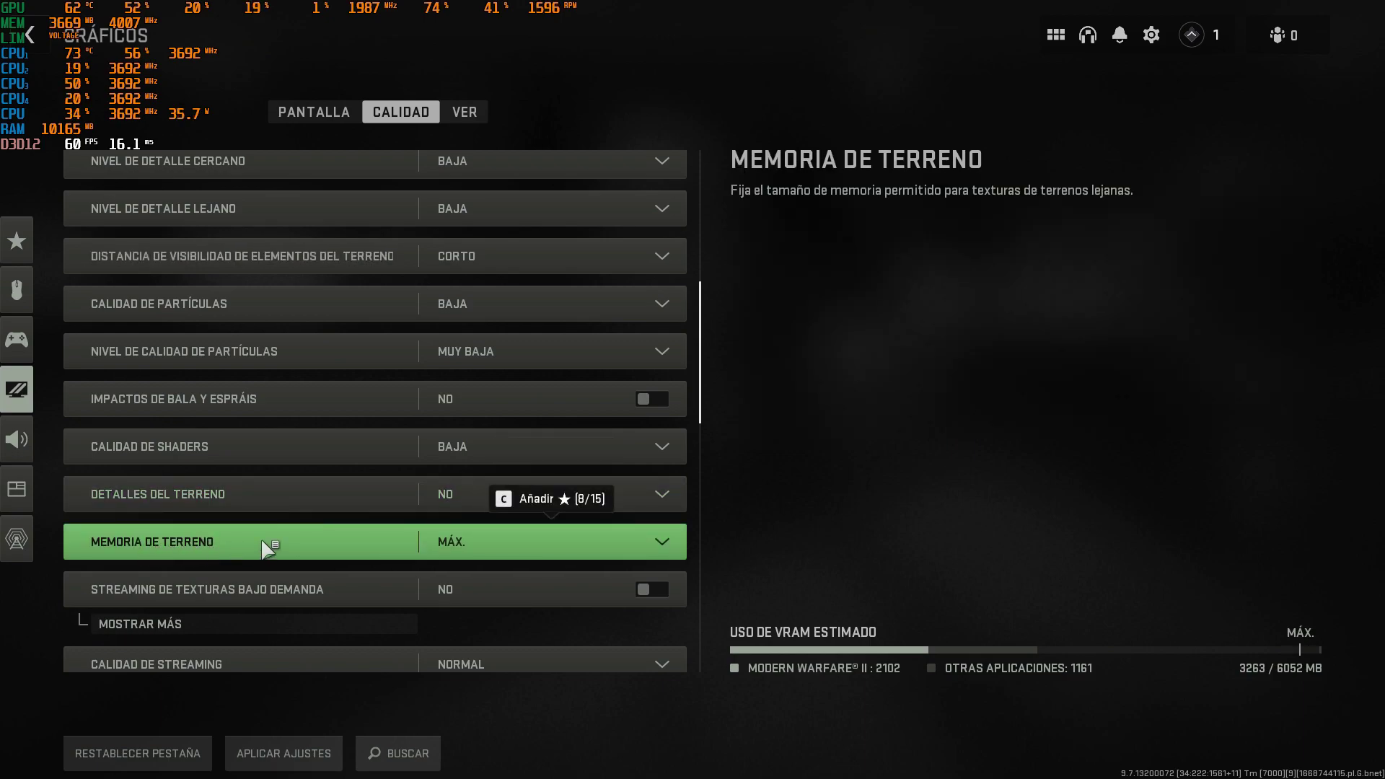
click(540, 532)
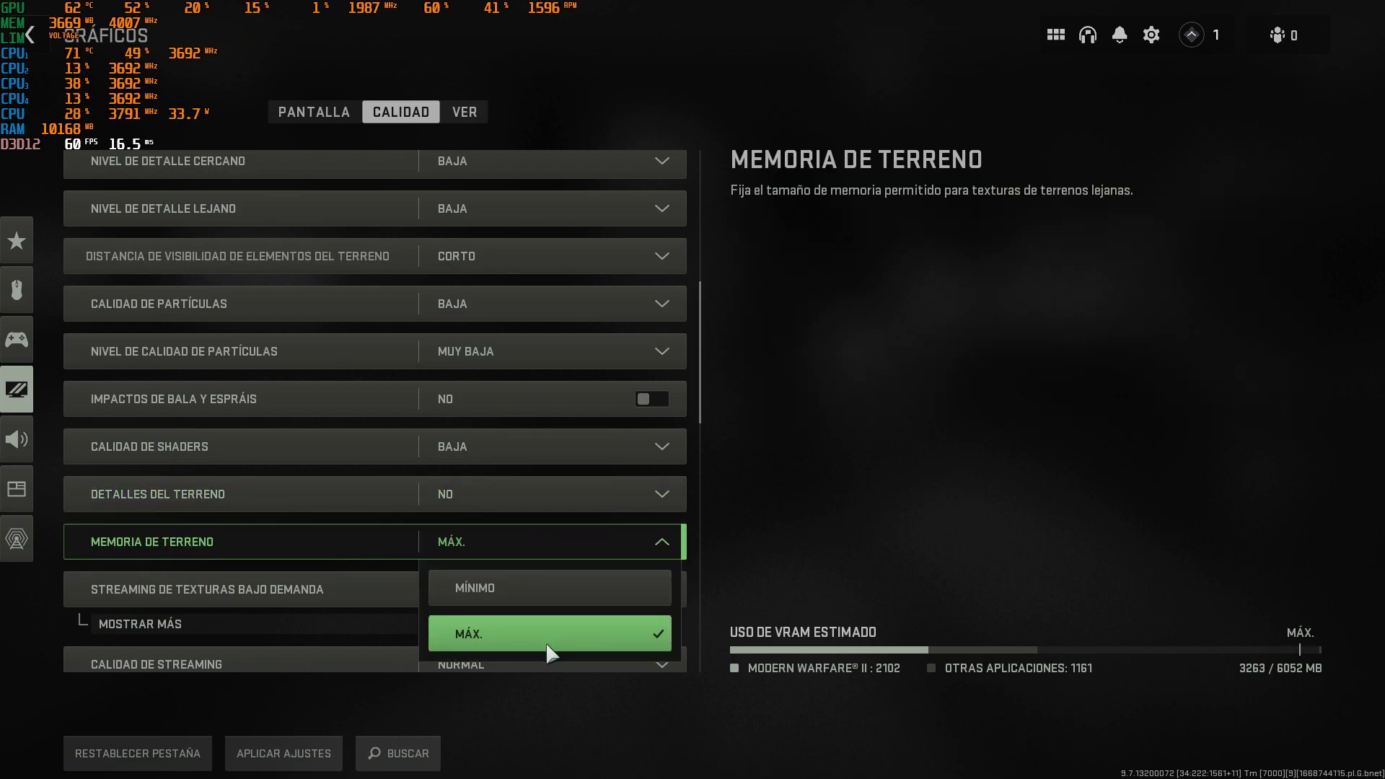
click(556, 602)
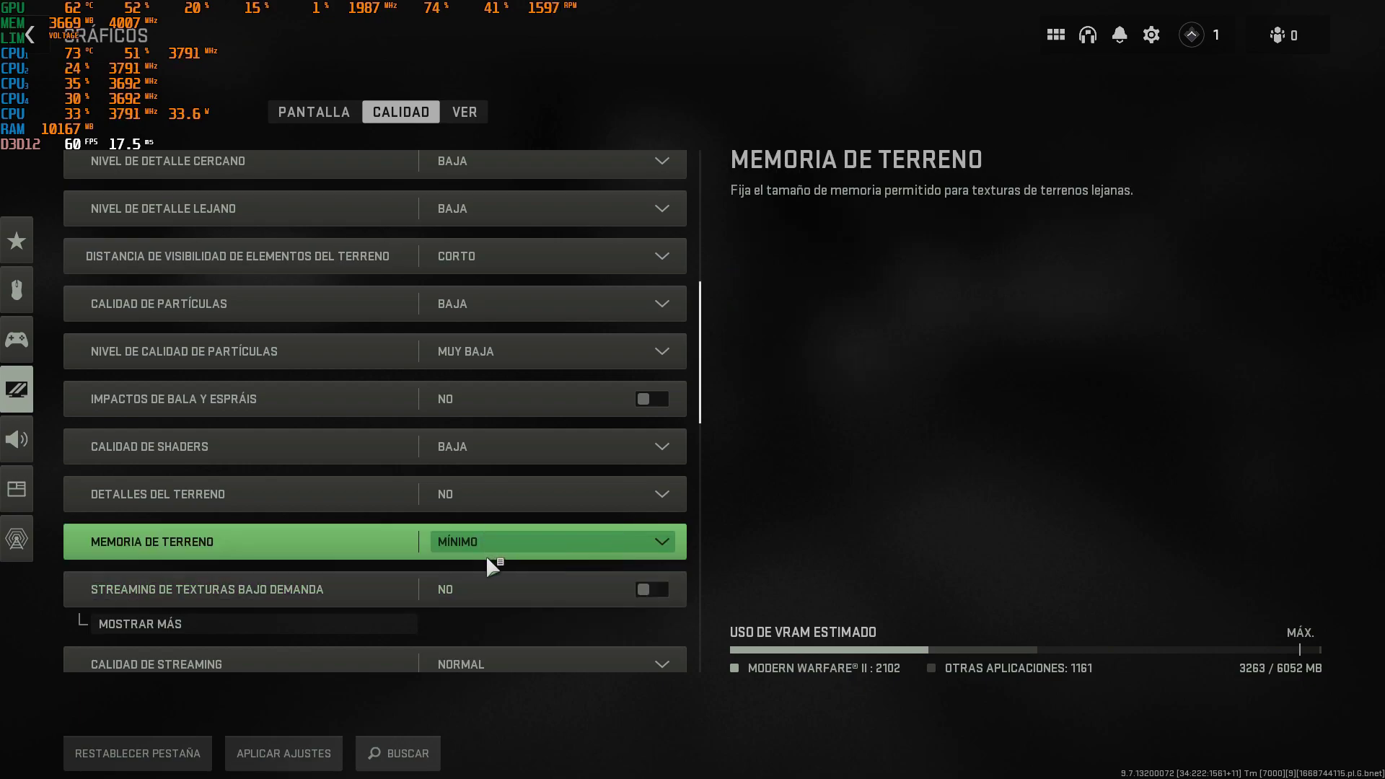
Set Calidad de streaming to Baja in the Detalles y texturas settings.
scroll(491, 570, down, 3)
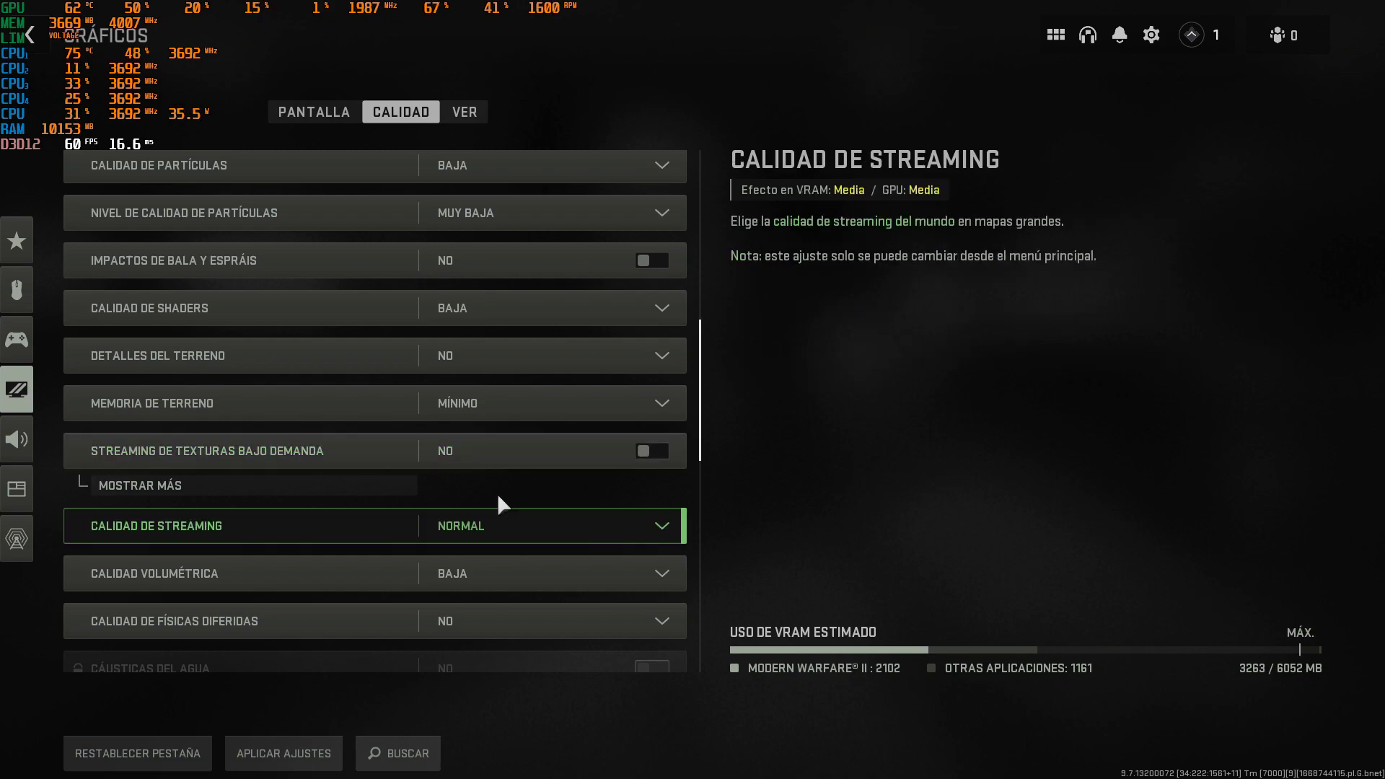
click(462, 530)
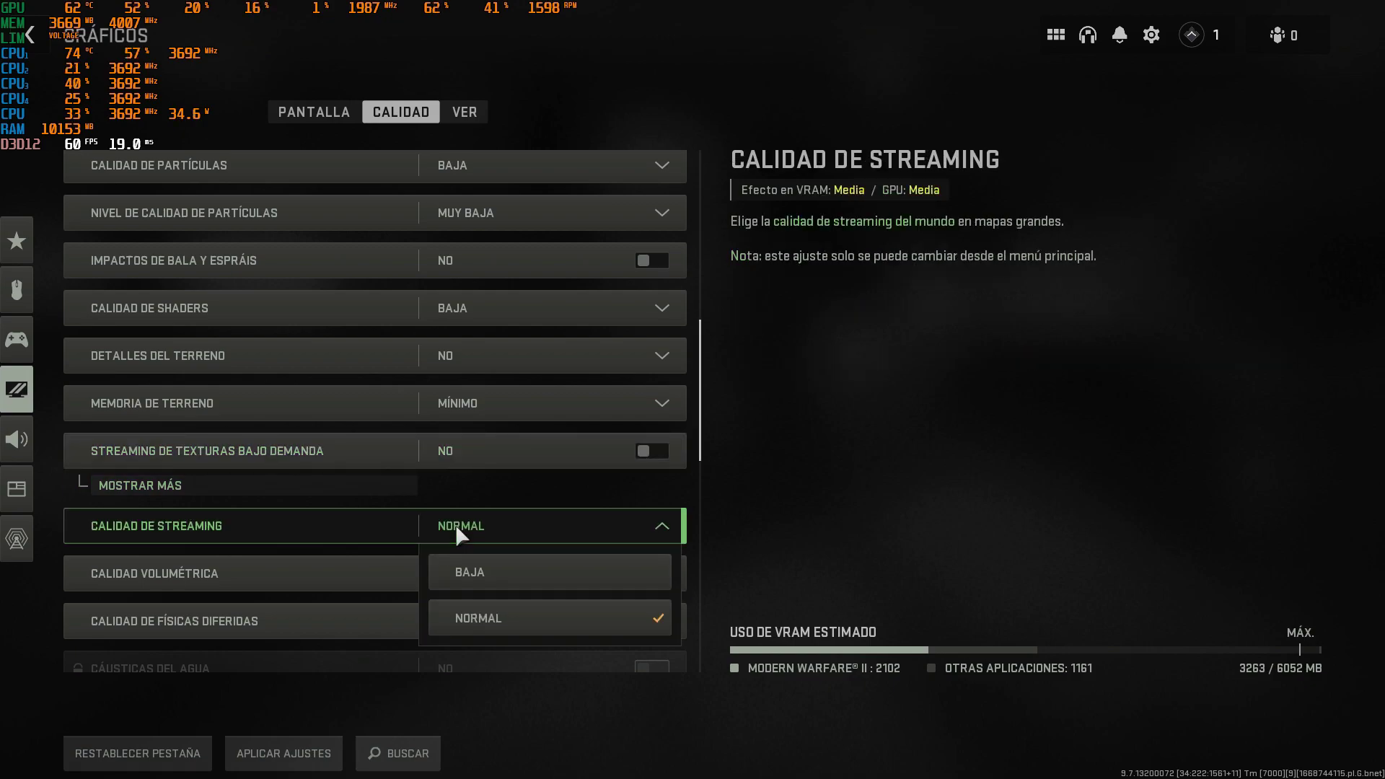
click(512, 570)
Keep Calidad volumétrica at Baja and set Calidad de físicas diferidas to Baja.
scroll(375, 483, down, 2)
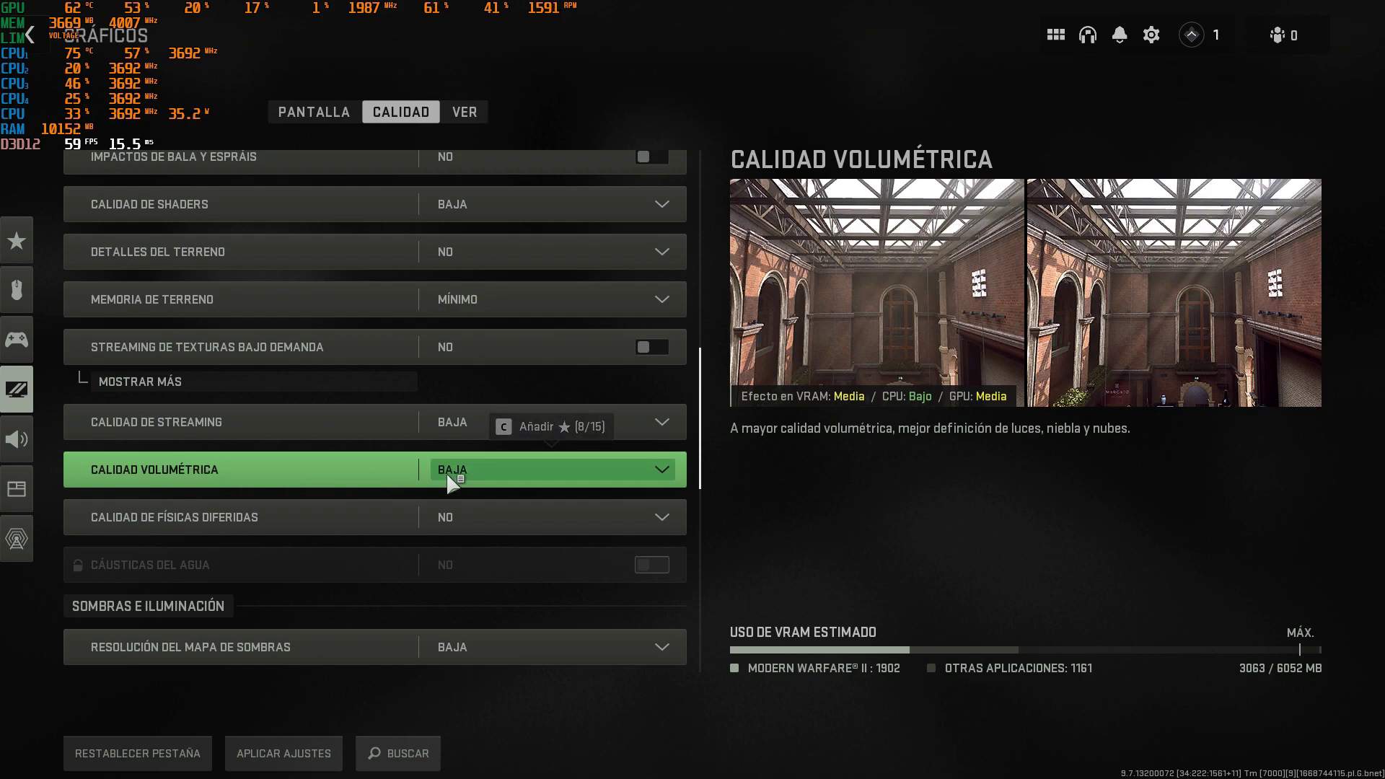
click(455, 476)
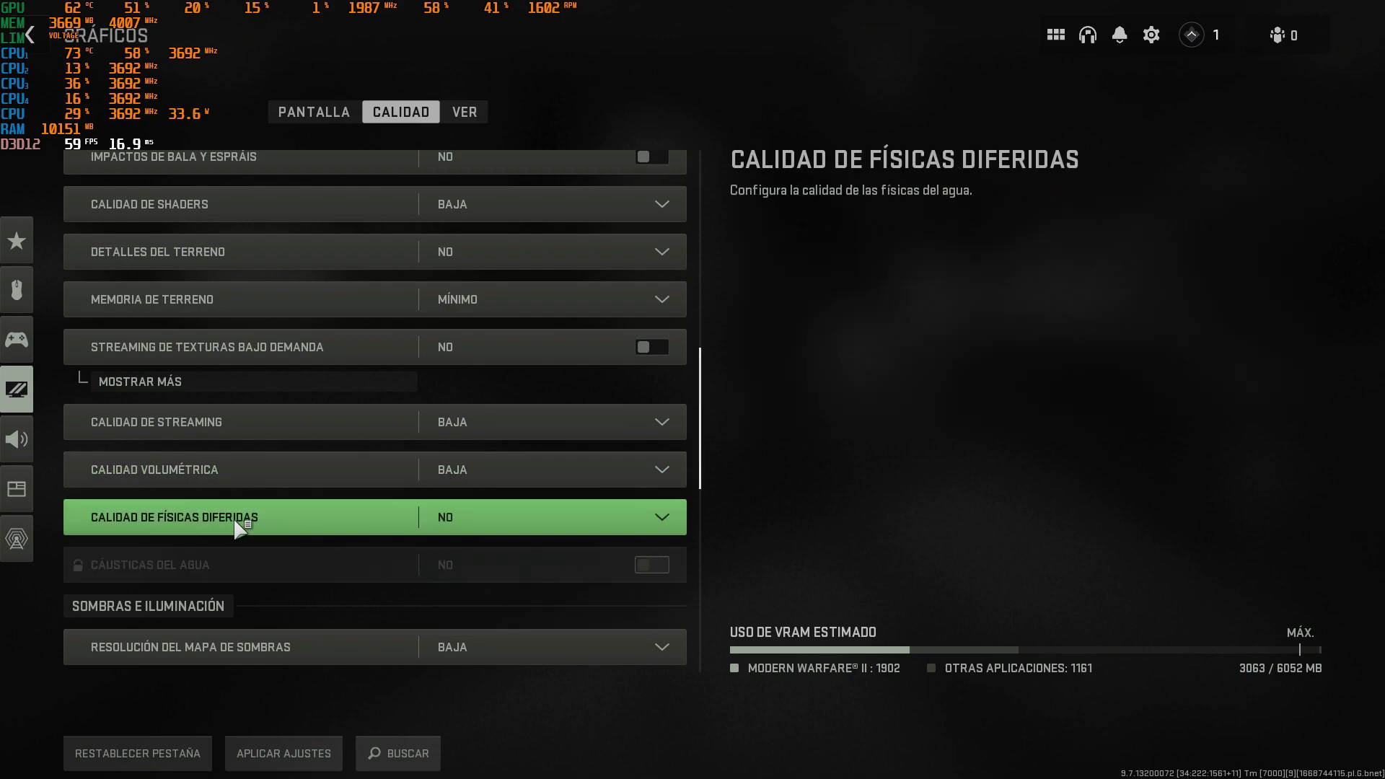
click(509, 520)
click(505, 516)
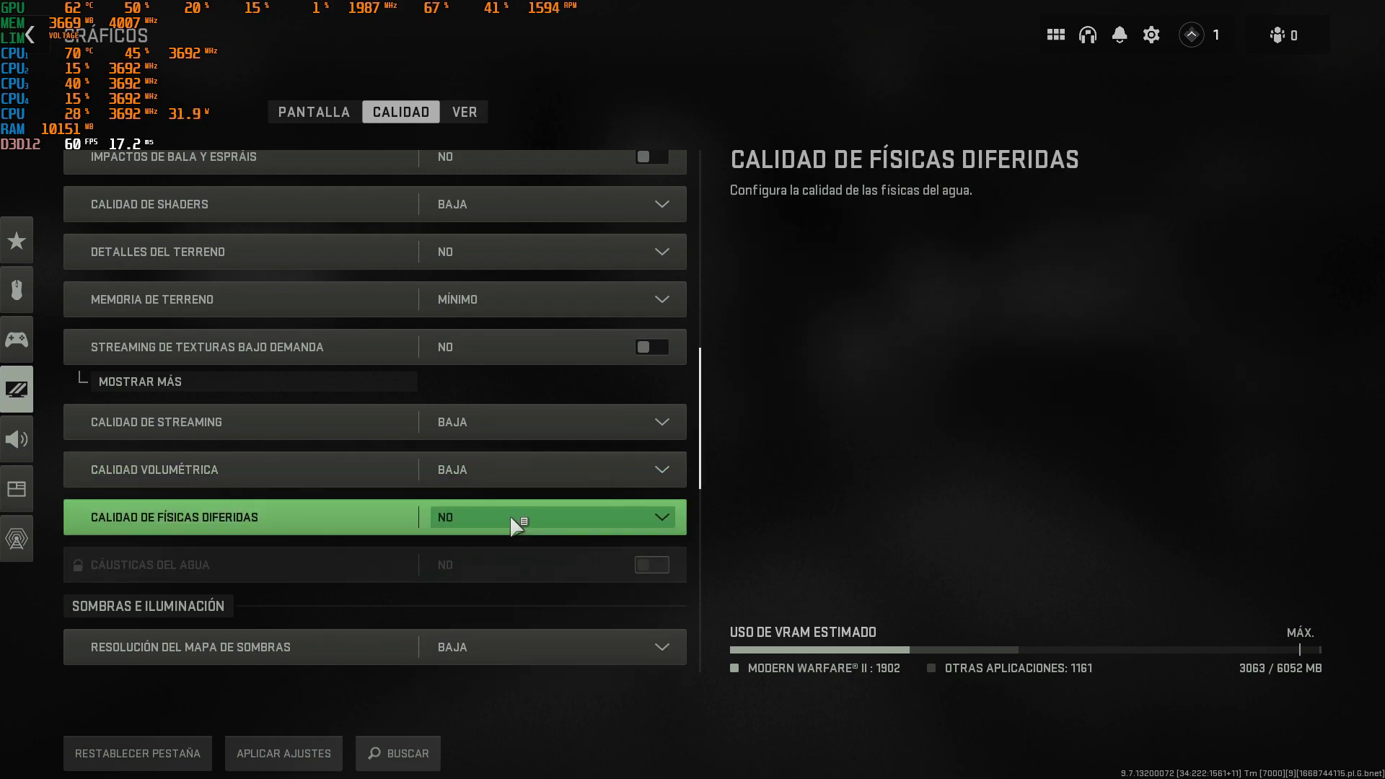
click(519, 522)
click(518, 599)
Open the Resolución del mapa de sombras options under Sombras e iluminación.
scroll(538, 522, down, 3)
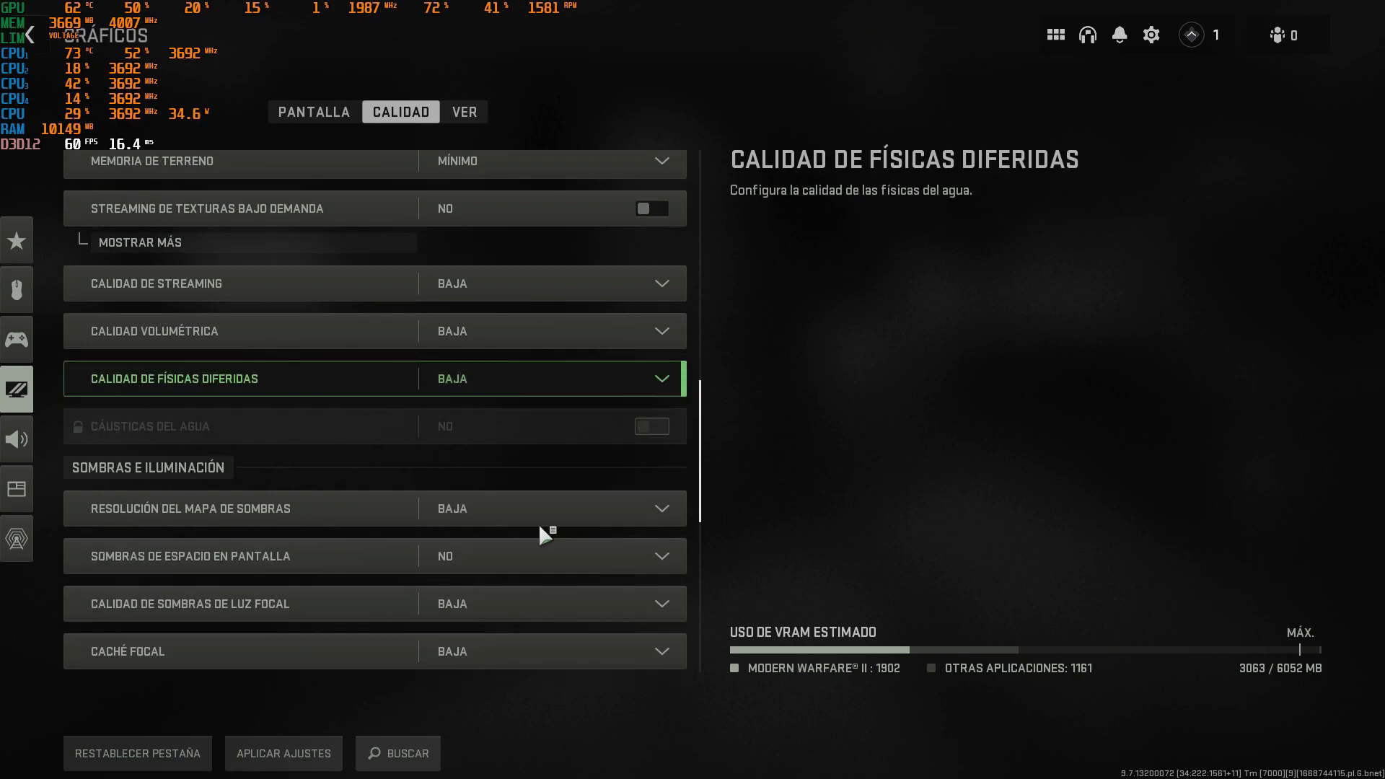
scroll(538, 525, down, 2)
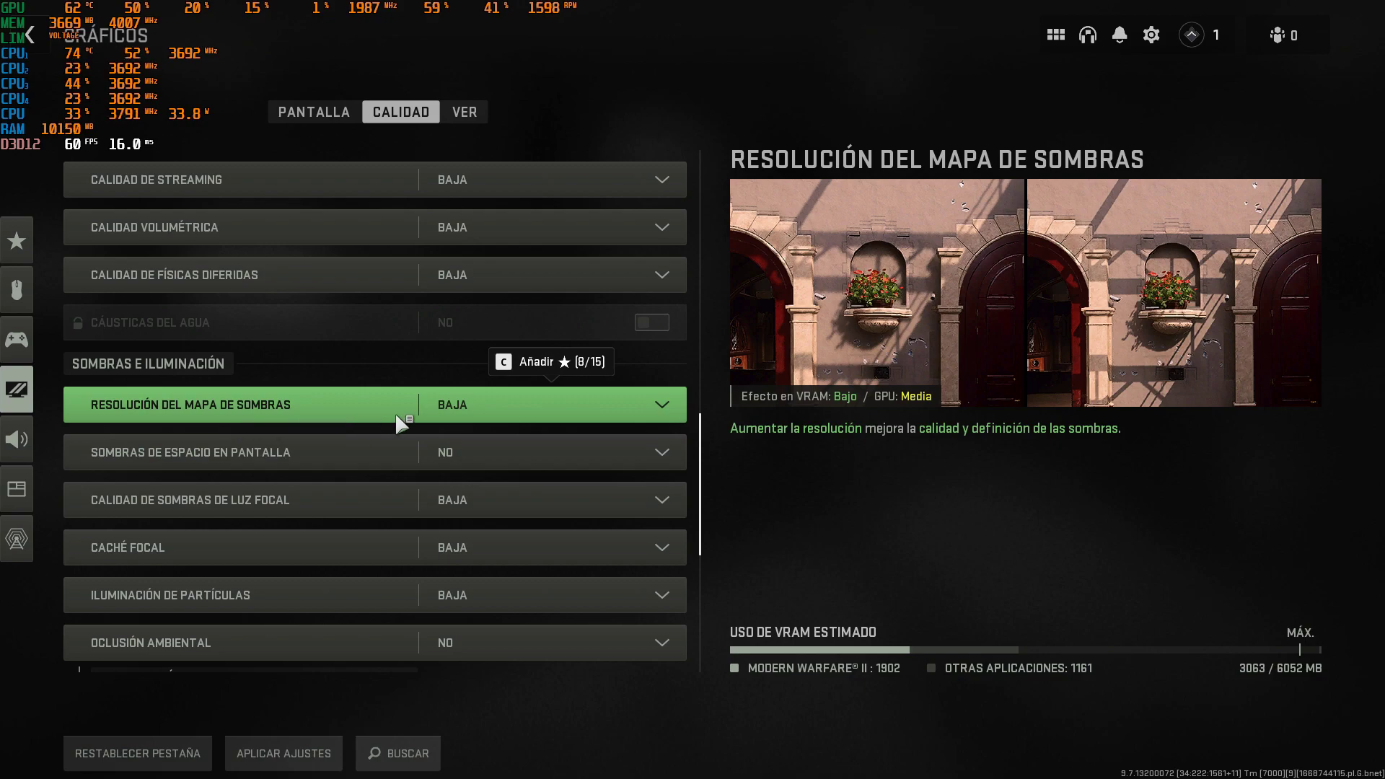
click(495, 402)
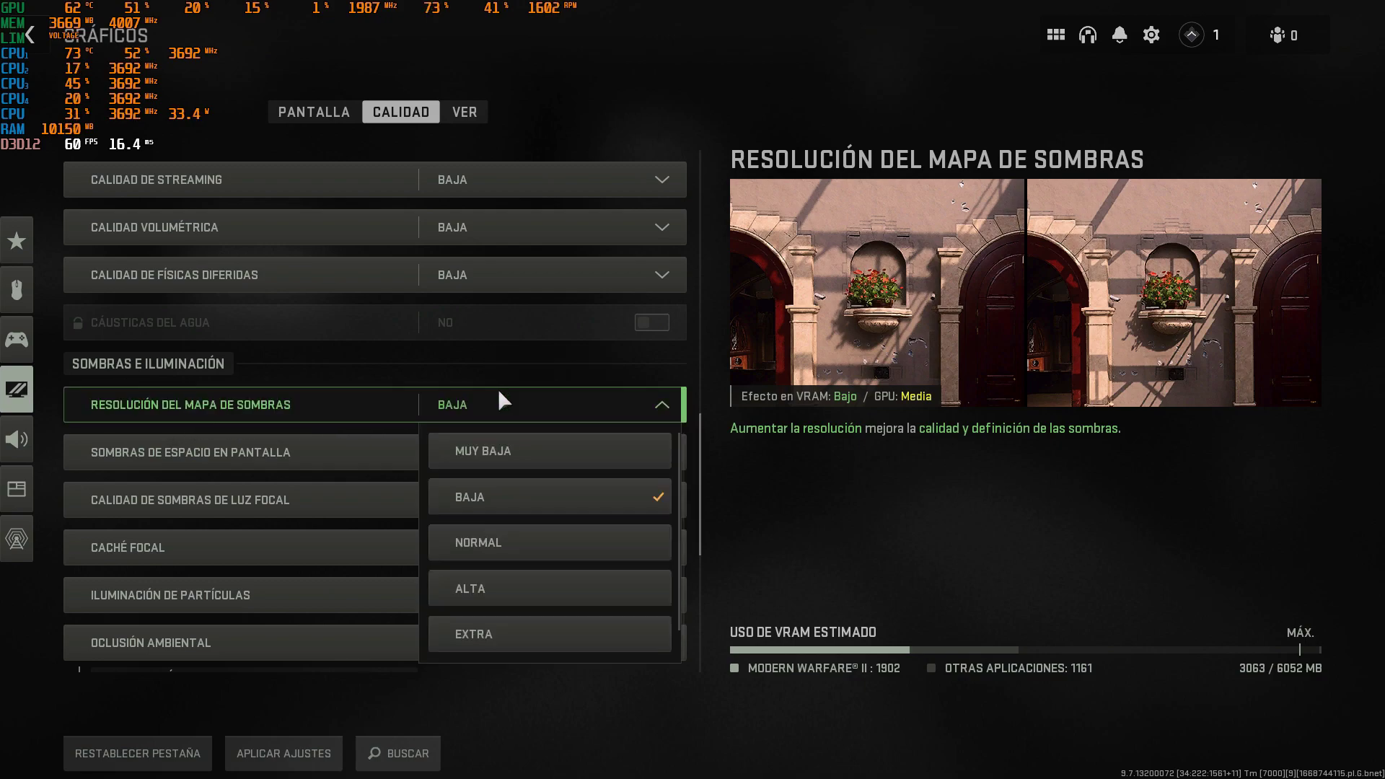